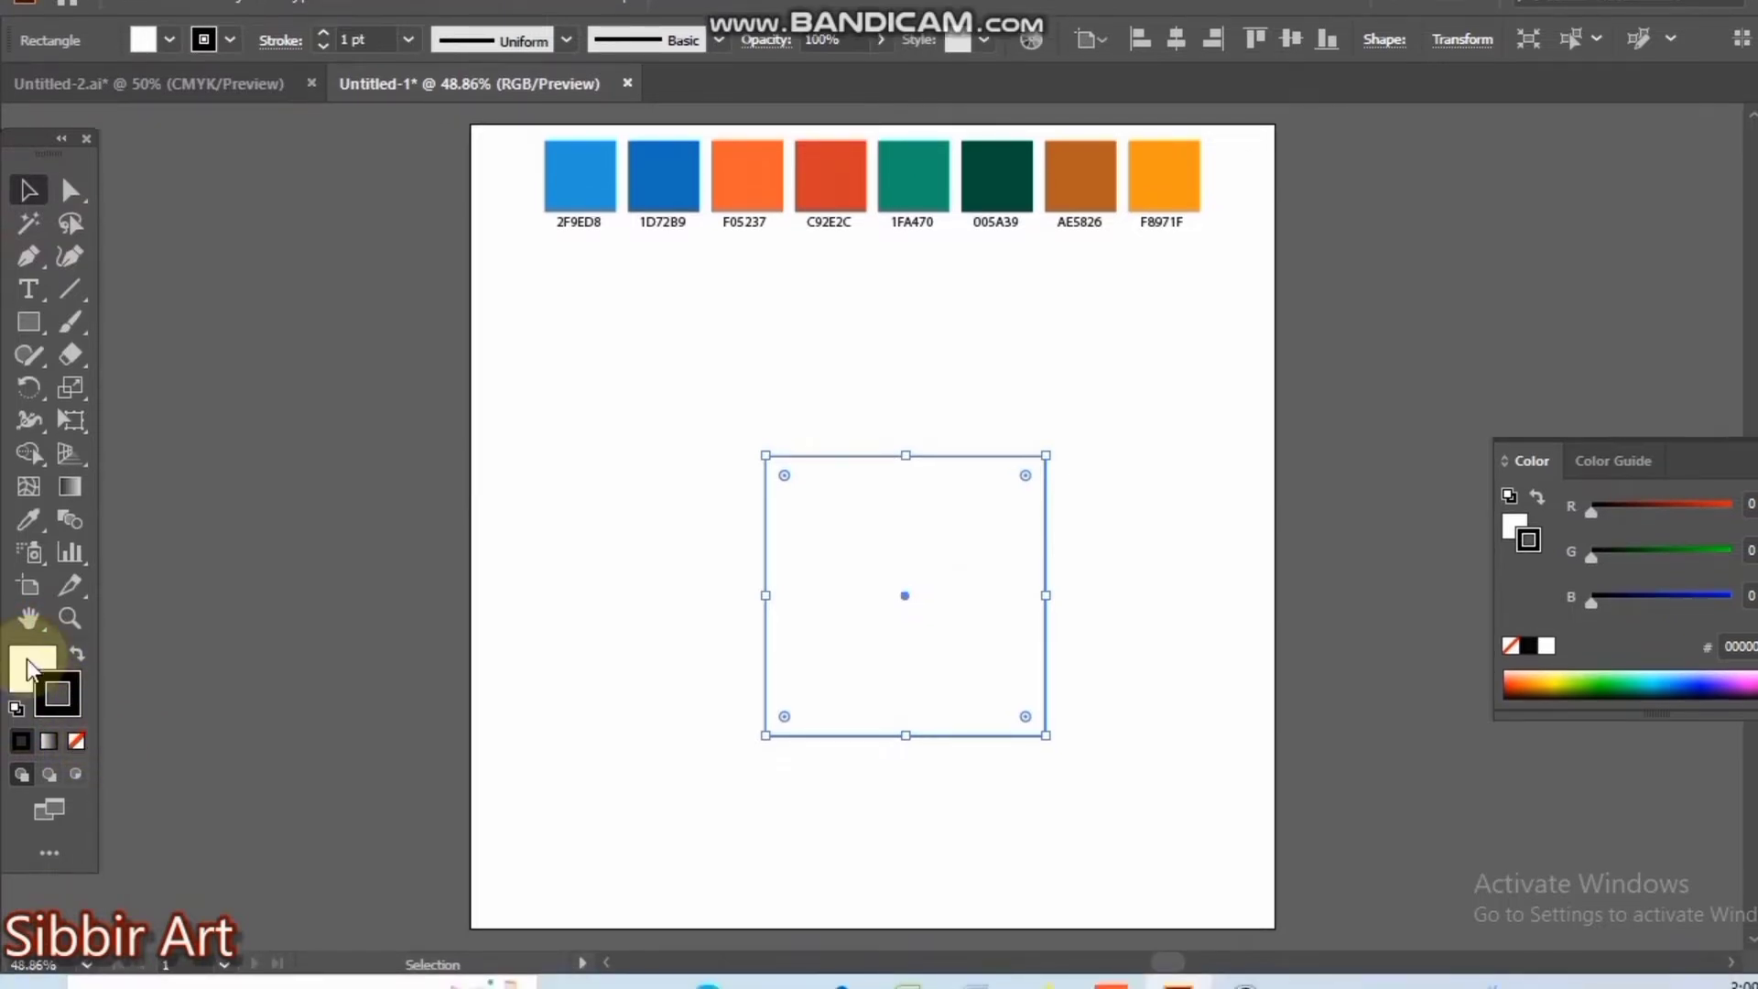
- Remove the square's fill and move the square to about the middle of the artboard
{"action": "left_click", "coordinate": [27, 661]}
{"action": "left_click", "coordinate": [76, 740]}
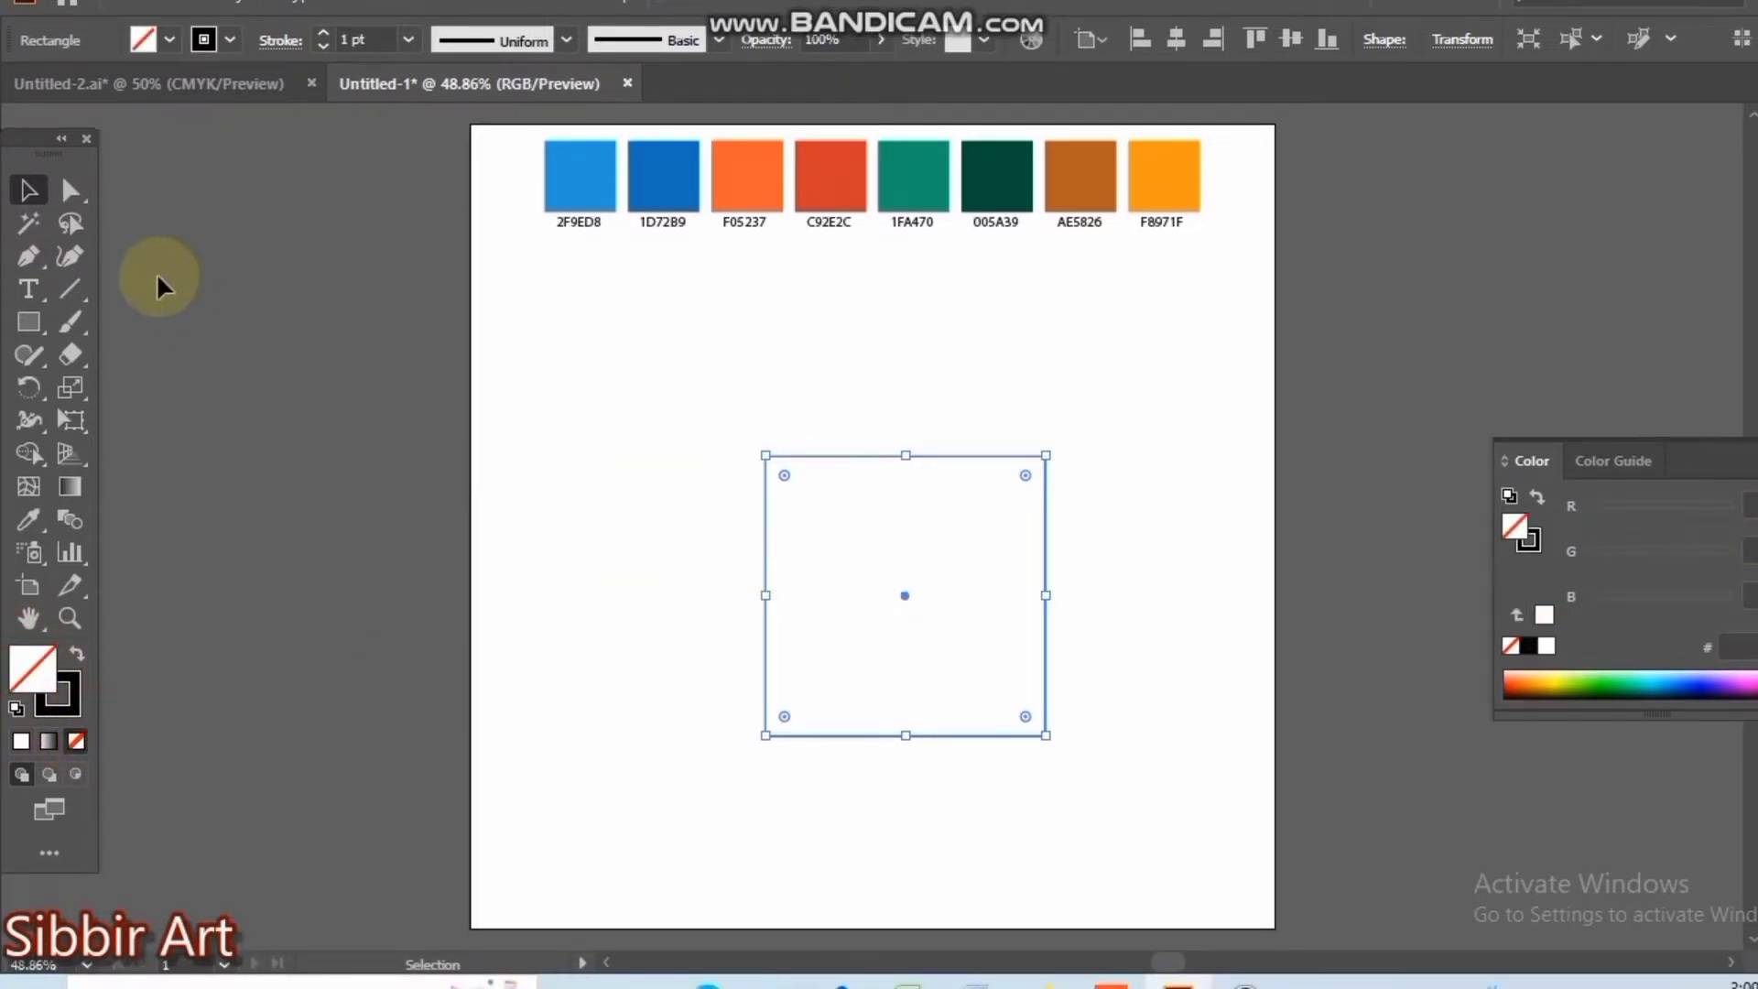
{"action": "left_click_drag", "start_coordinate": [904, 599], "coordinate": [880, 547]}
{"action": "left_click", "coordinate": [1085, 588]}
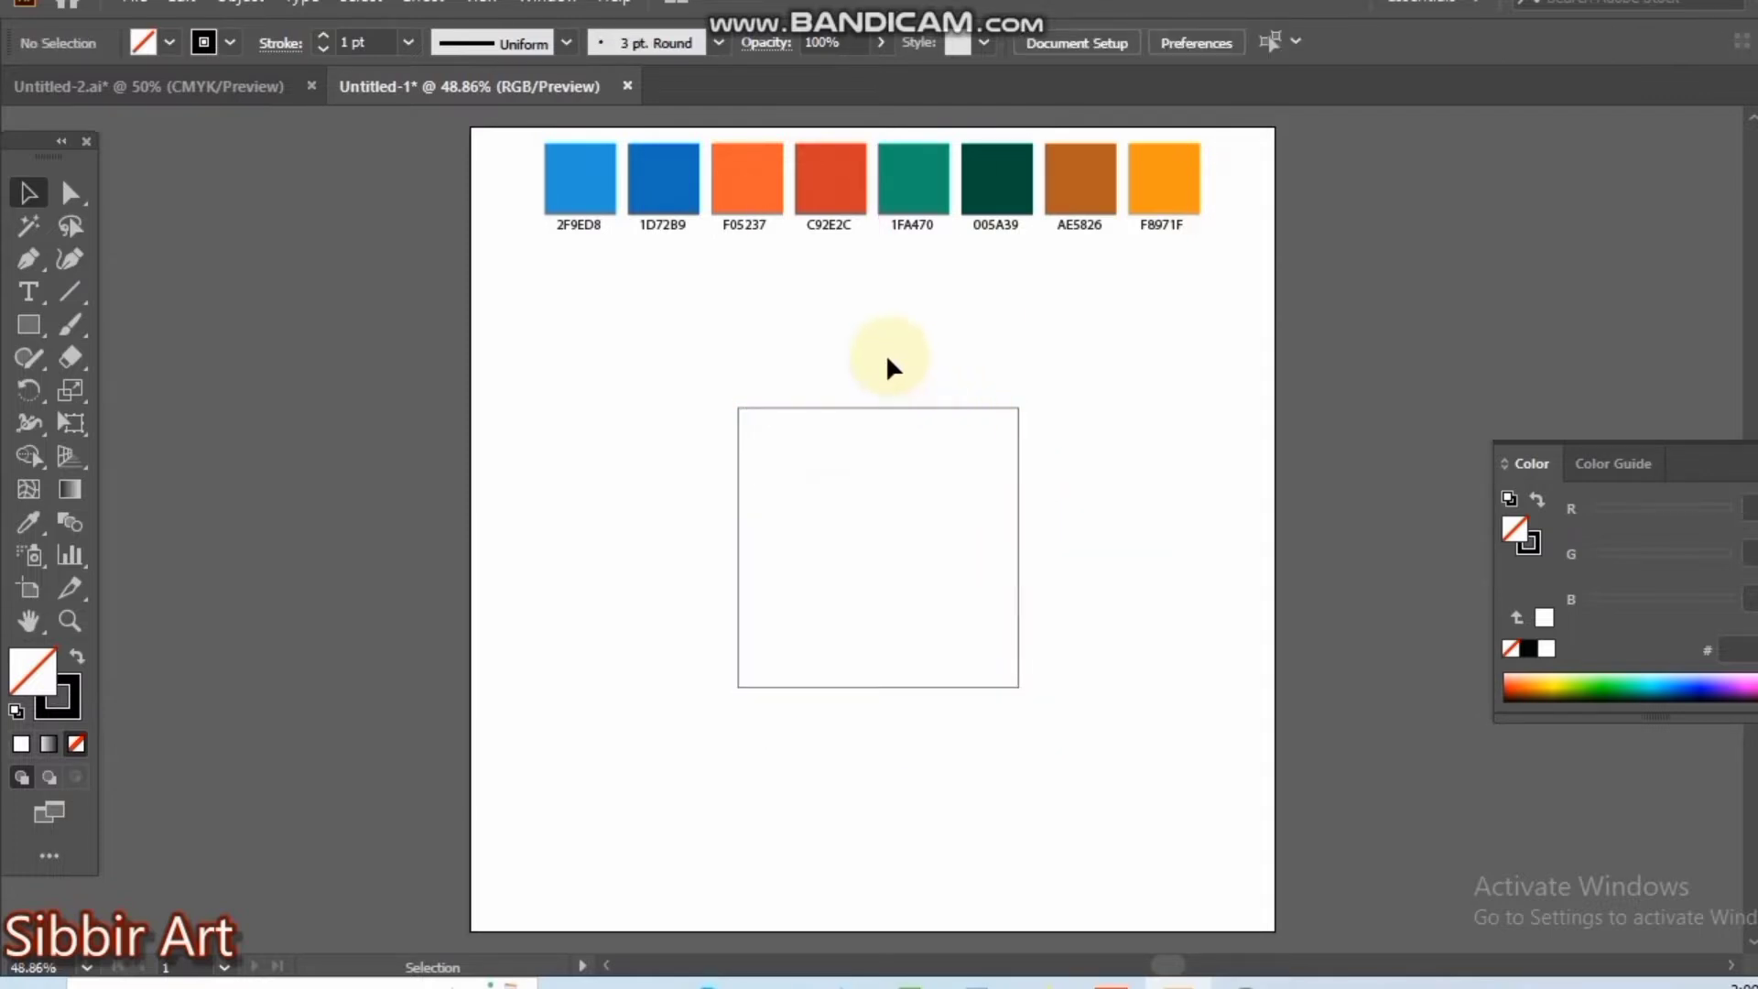
- Draw a straight horizontal line through the square's center, extending well beyond both of its vertical sides
{"action": "left_click_drag", "start_coordinate": [889, 358], "coordinate": [1135, 636]}
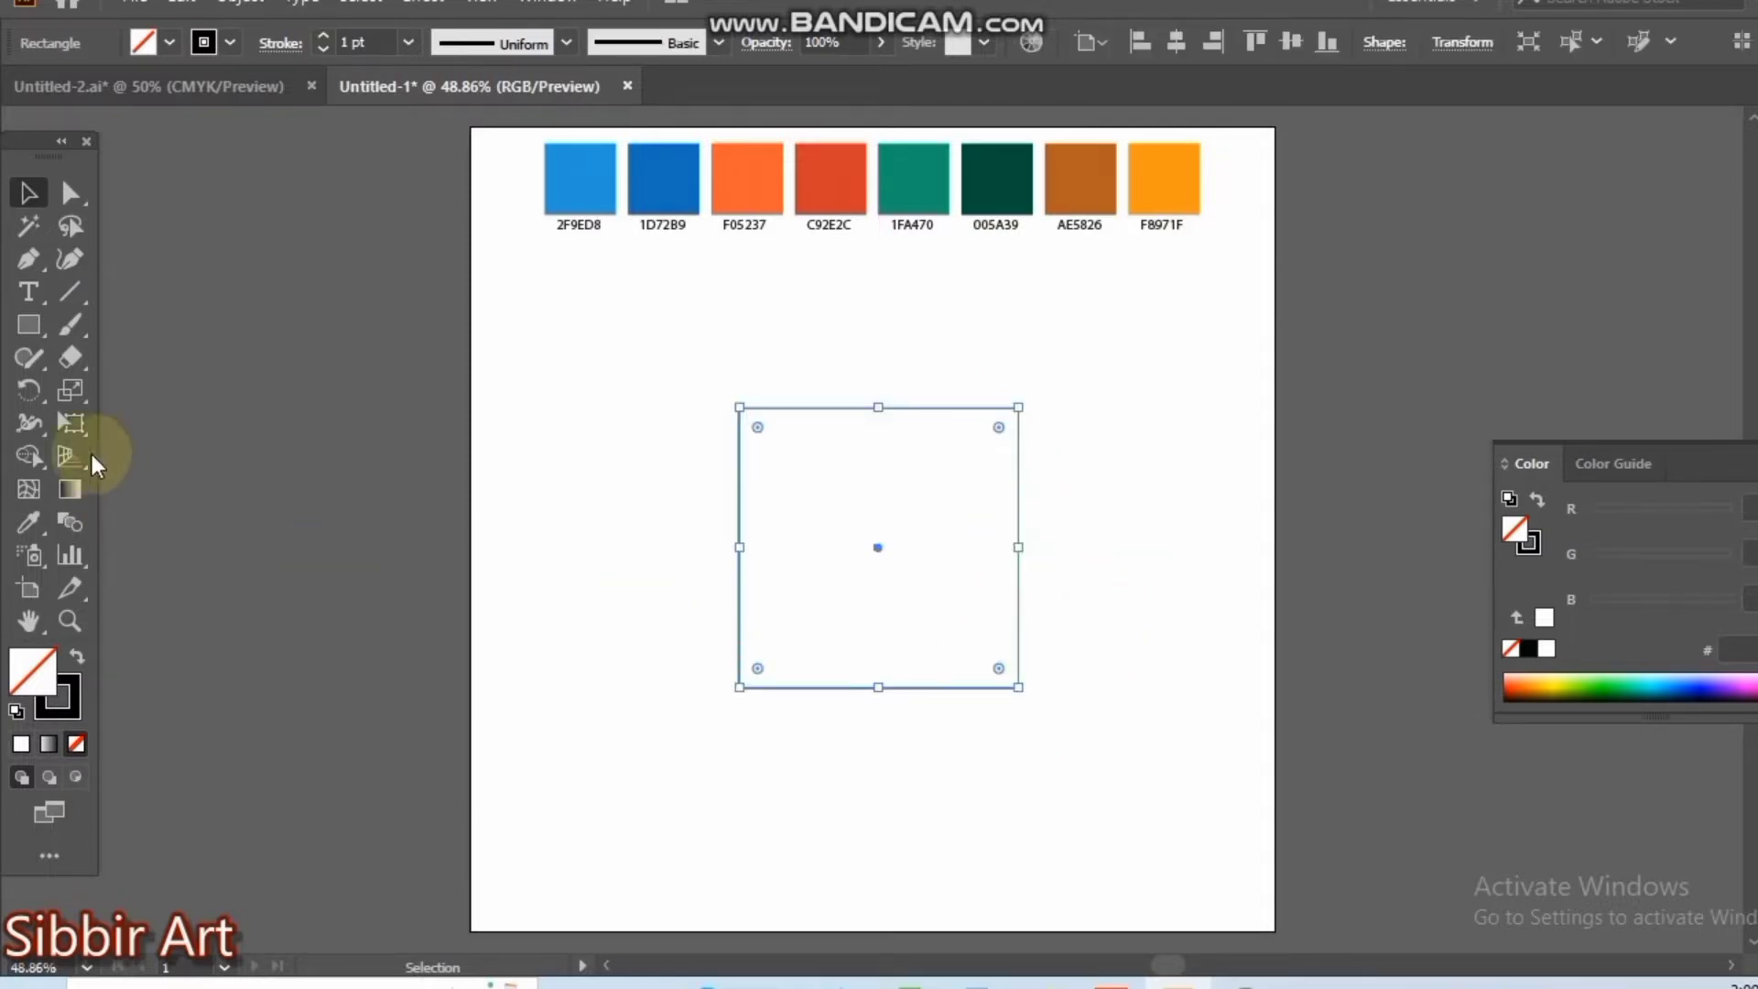
{"action": "left_click", "coordinate": [70, 291]}
{"action": "left_click_drag", "start_coordinate": [805, 227], "coordinate": [840, 325]}
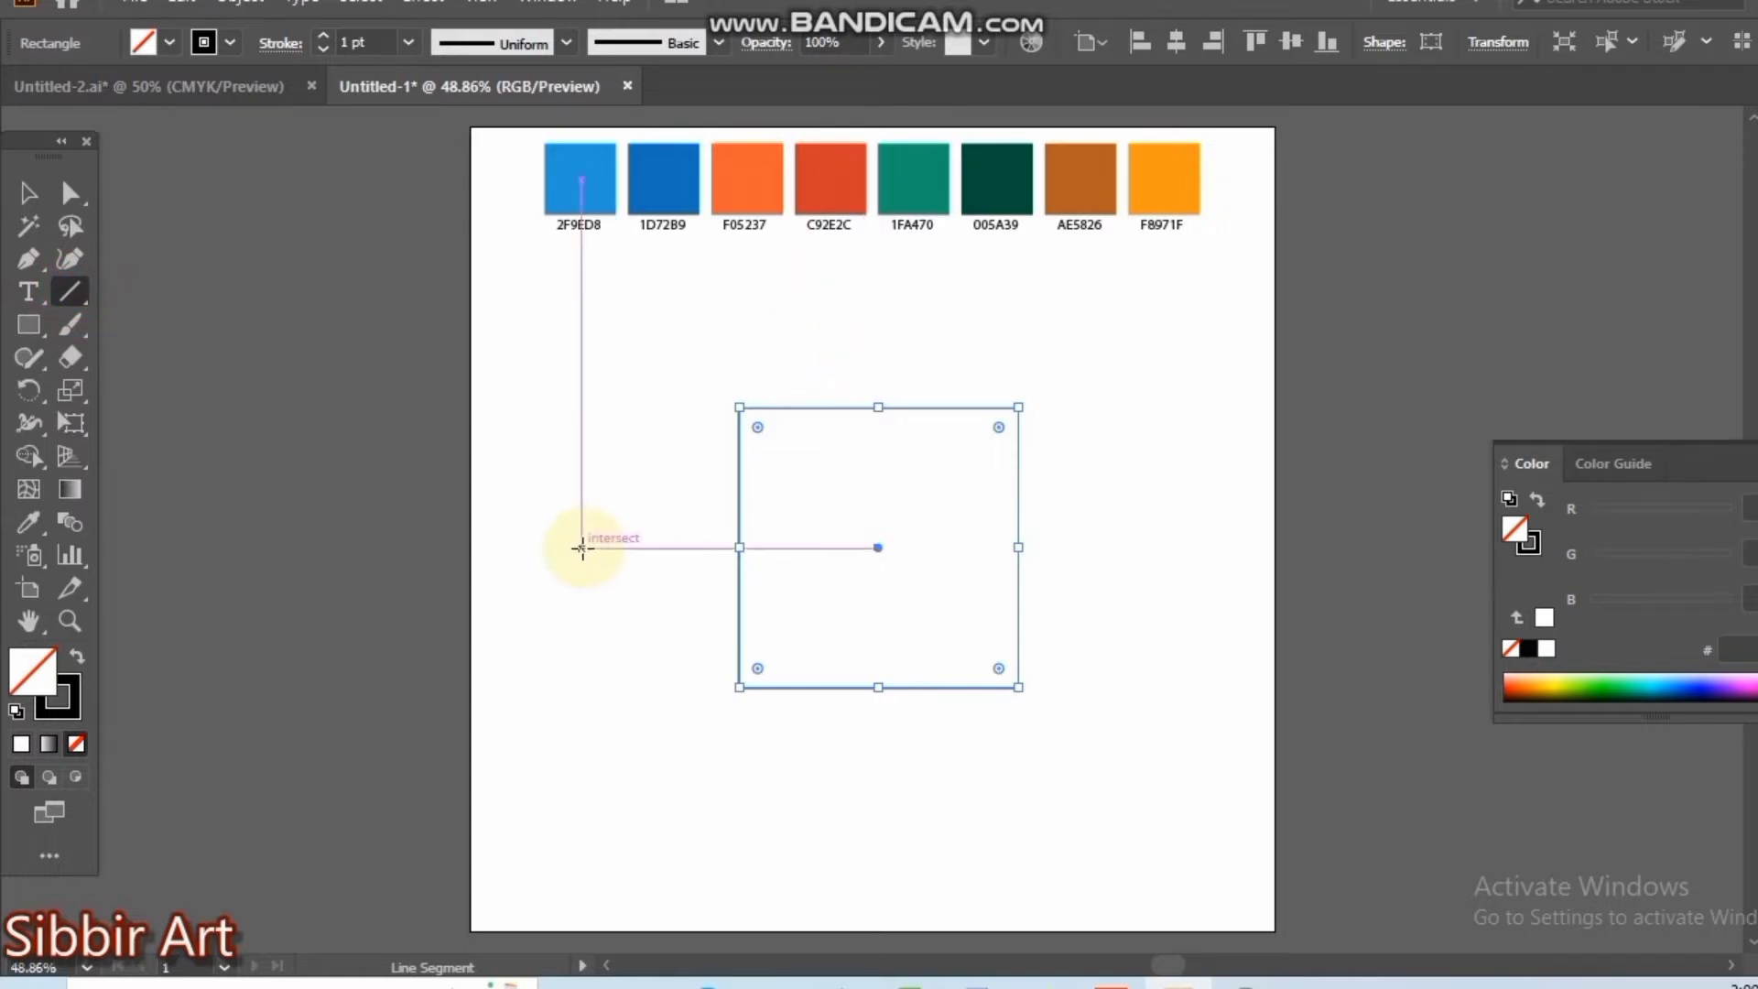
{"action": "left_click_drag", "start_coordinate": [582, 547], "coordinate": [1166, 577]}
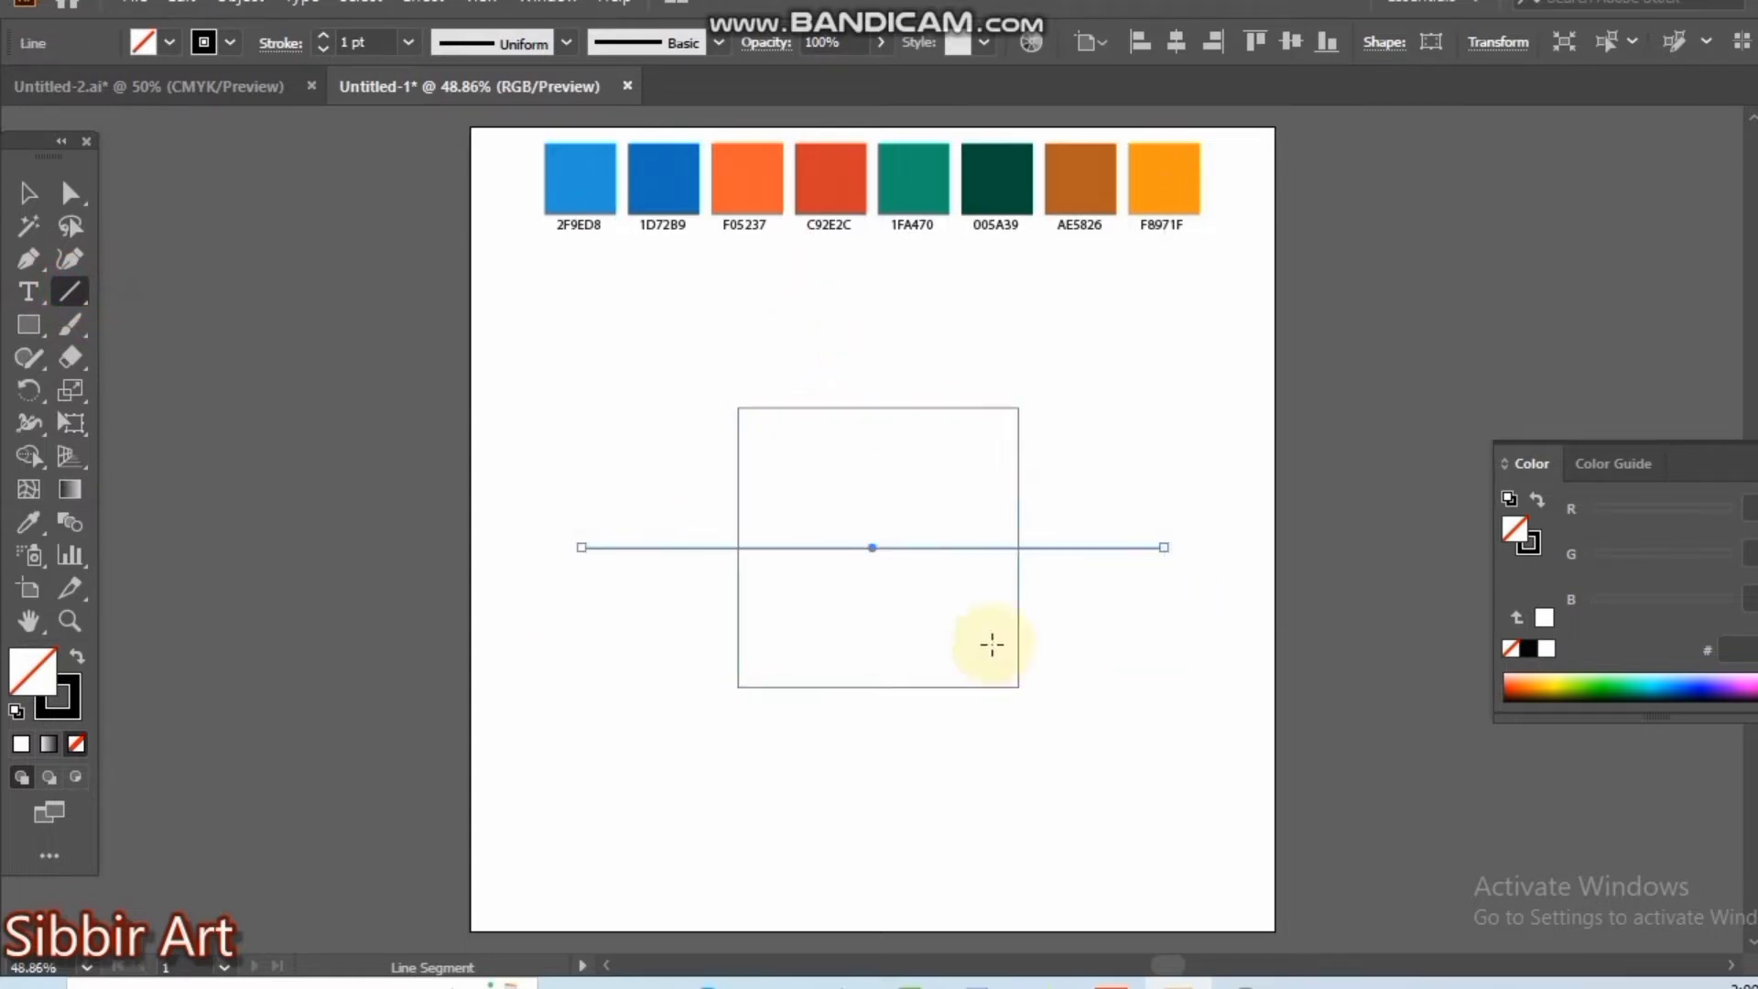
- Center the horizontal line and the square on each other horizontally, leaving only the line selected
{"action": "left_click", "coordinate": [29, 194]}
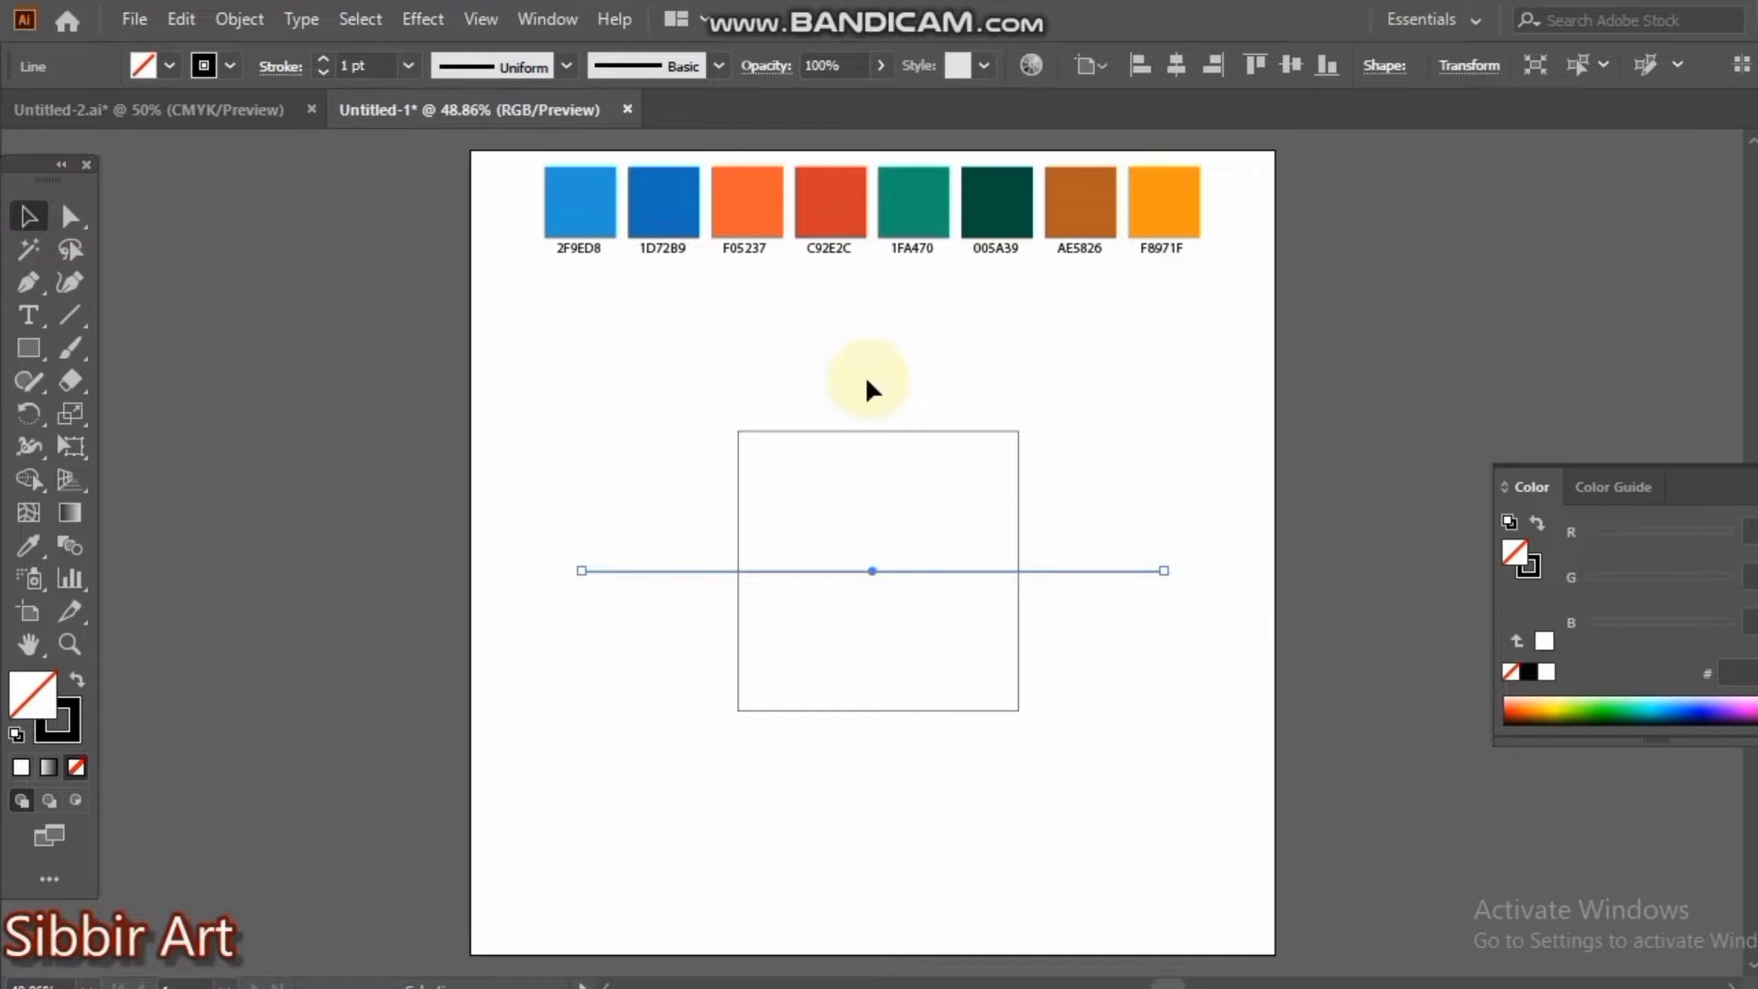
{"action": "left_click", "coordinate": [1020, 507], "text": "shift"}
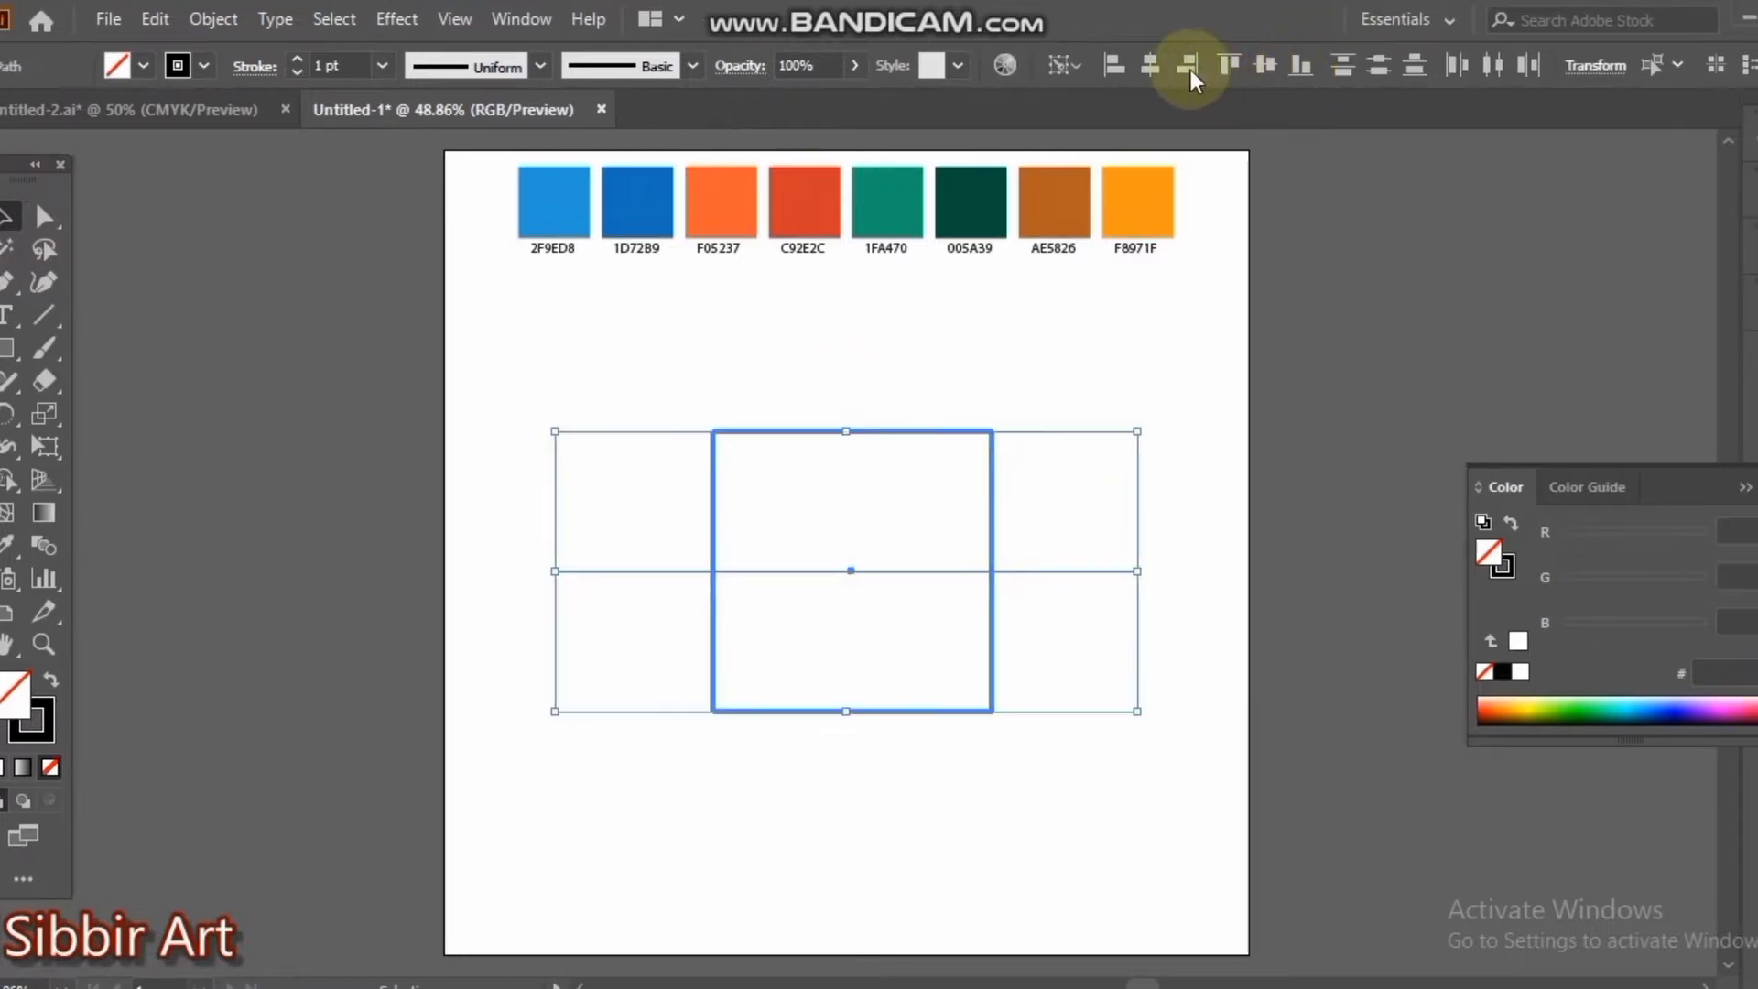
{"action": "left_click", "coordinate": [1175, 64]}
{"action": "left_click", "coordinate": [1126, 663]}
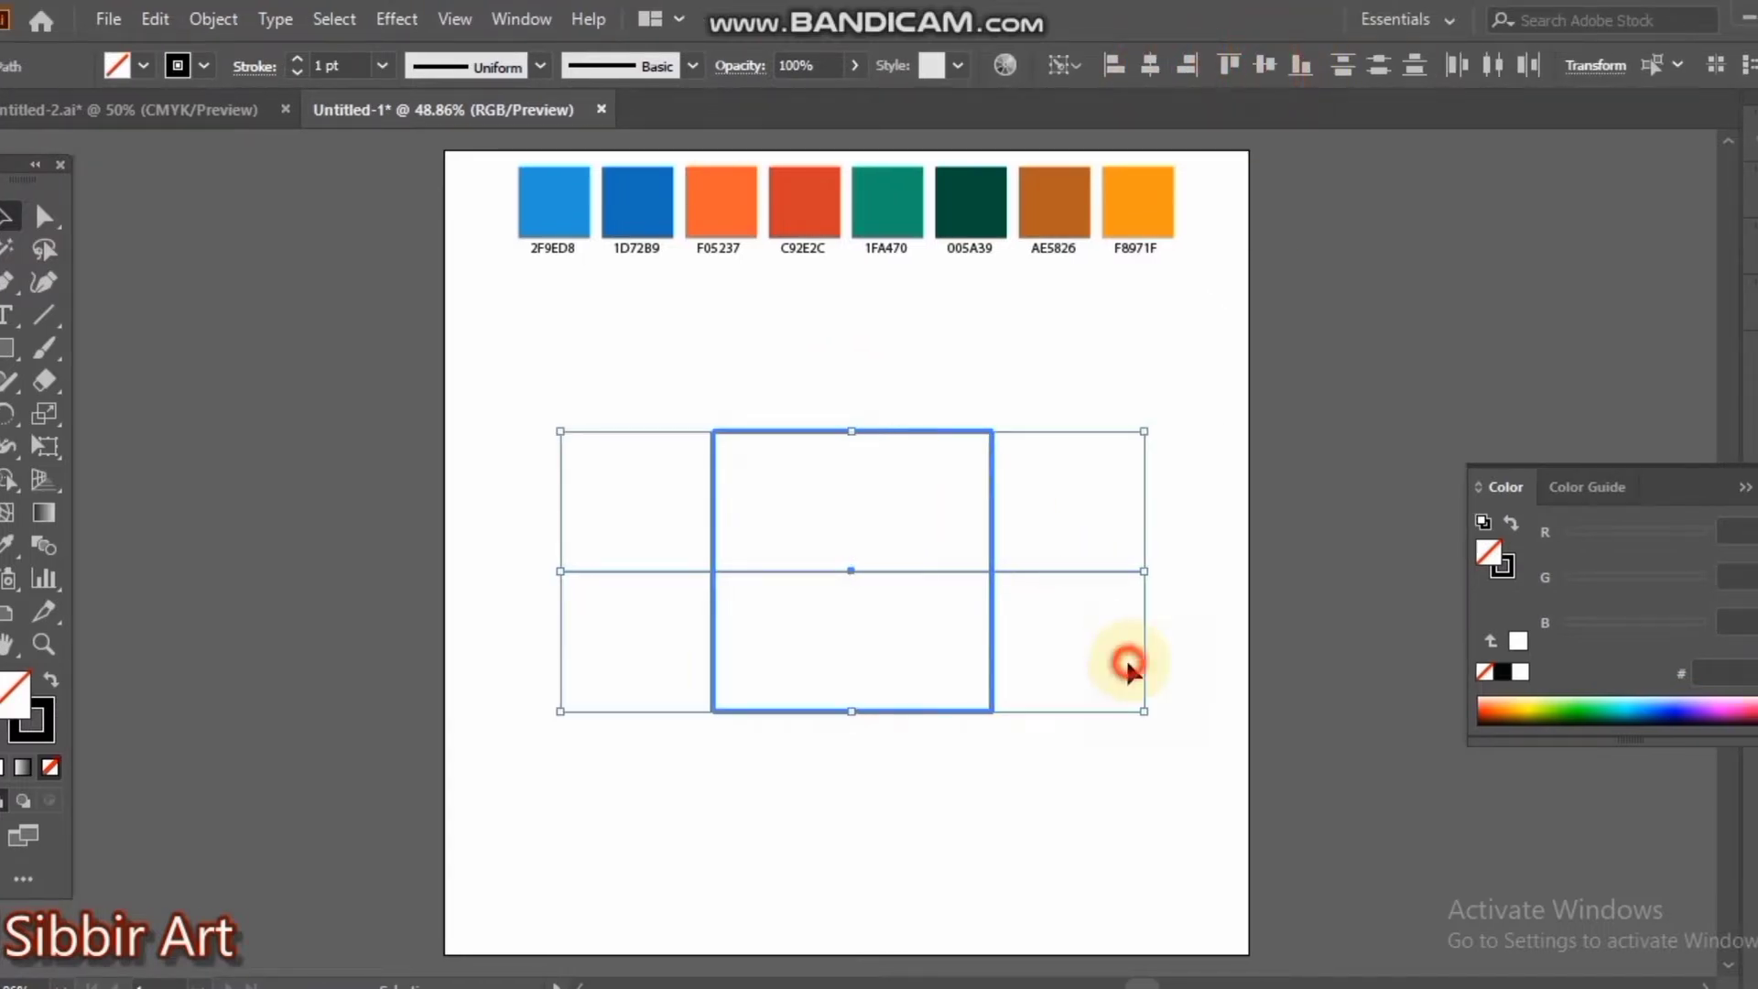
{"action": "left_click_drag", "start_coordinate": [1061, 505], "coordinate": [1148, 655]}
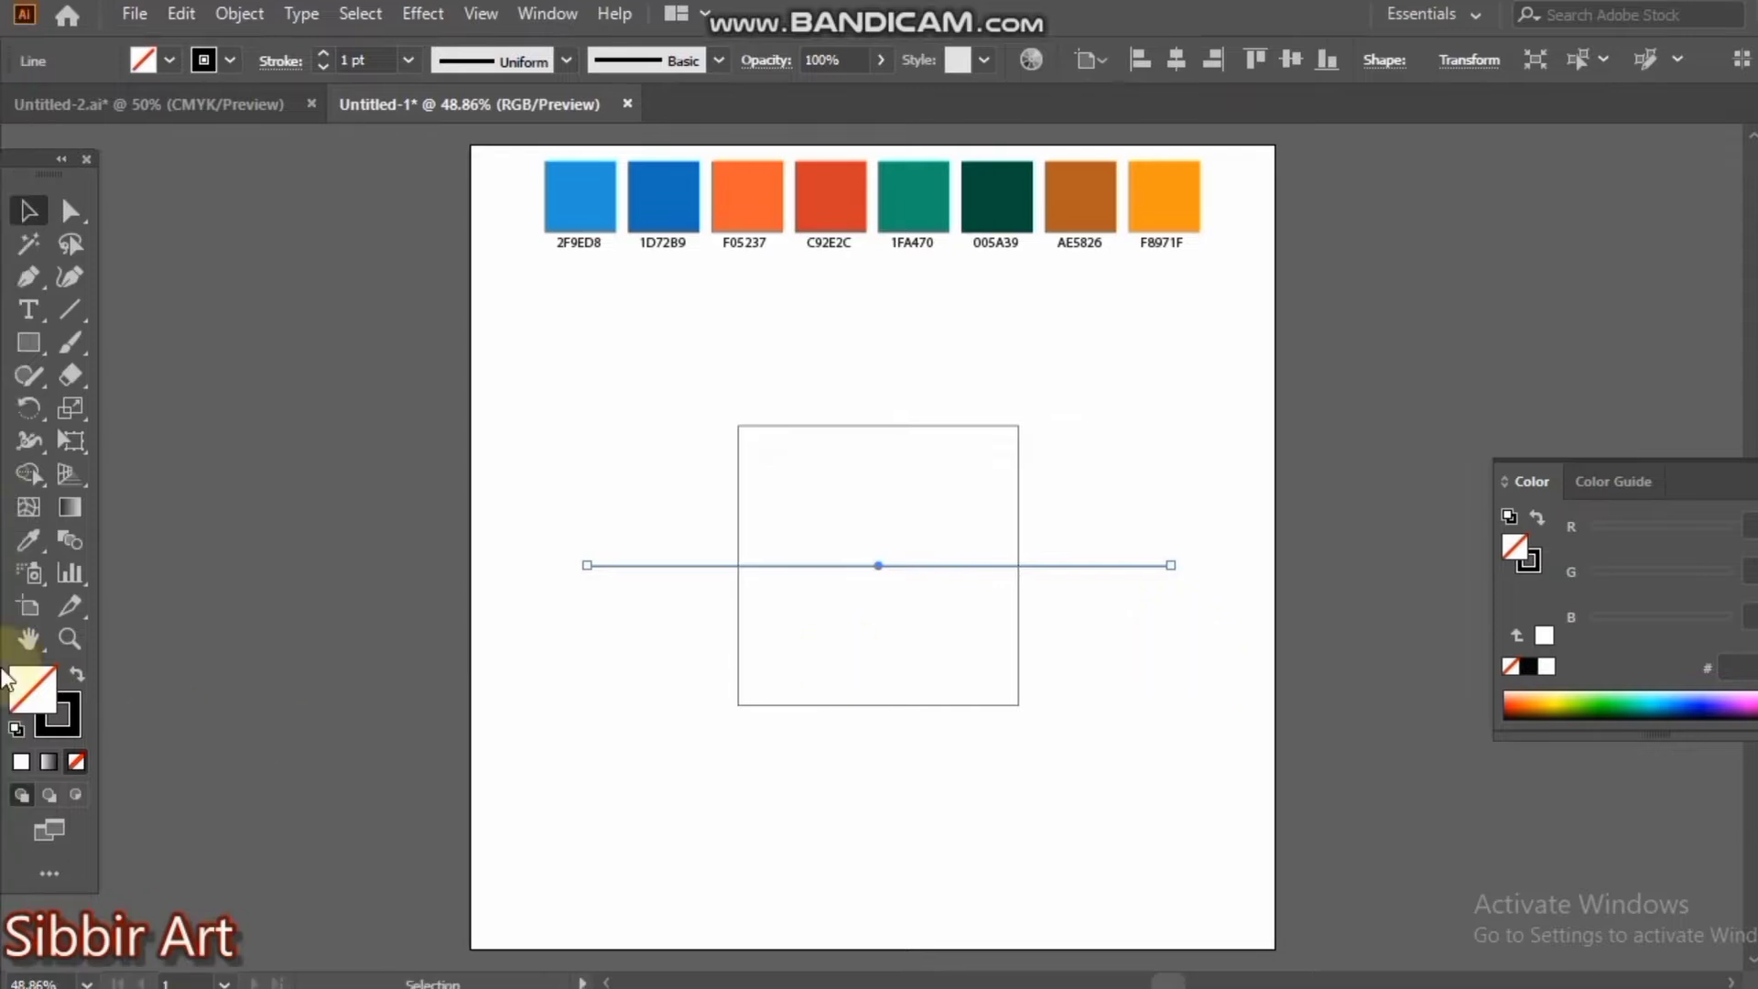
- Try to rotate the horizontal line itself by 90° about its center
{"action": "left_click", "coordinate": [3, 414]}
{"action": "double_click", "coordinate": [25, 412]}
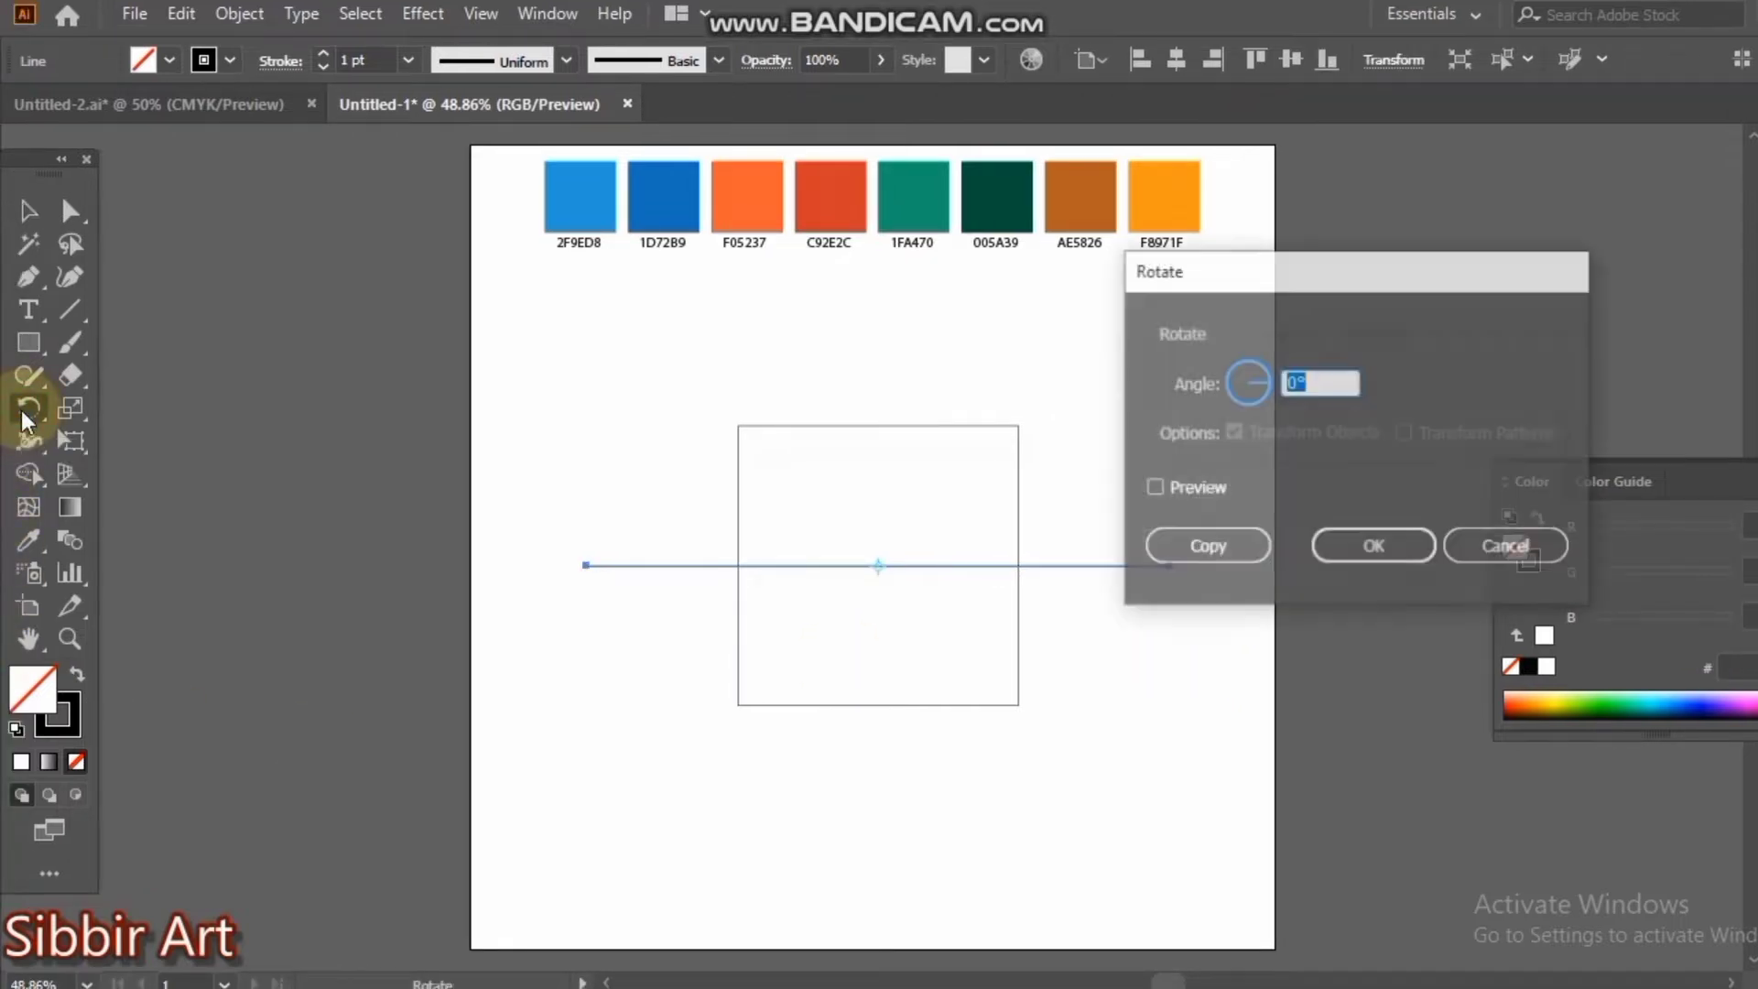
{"action": "type", "text": "90"}
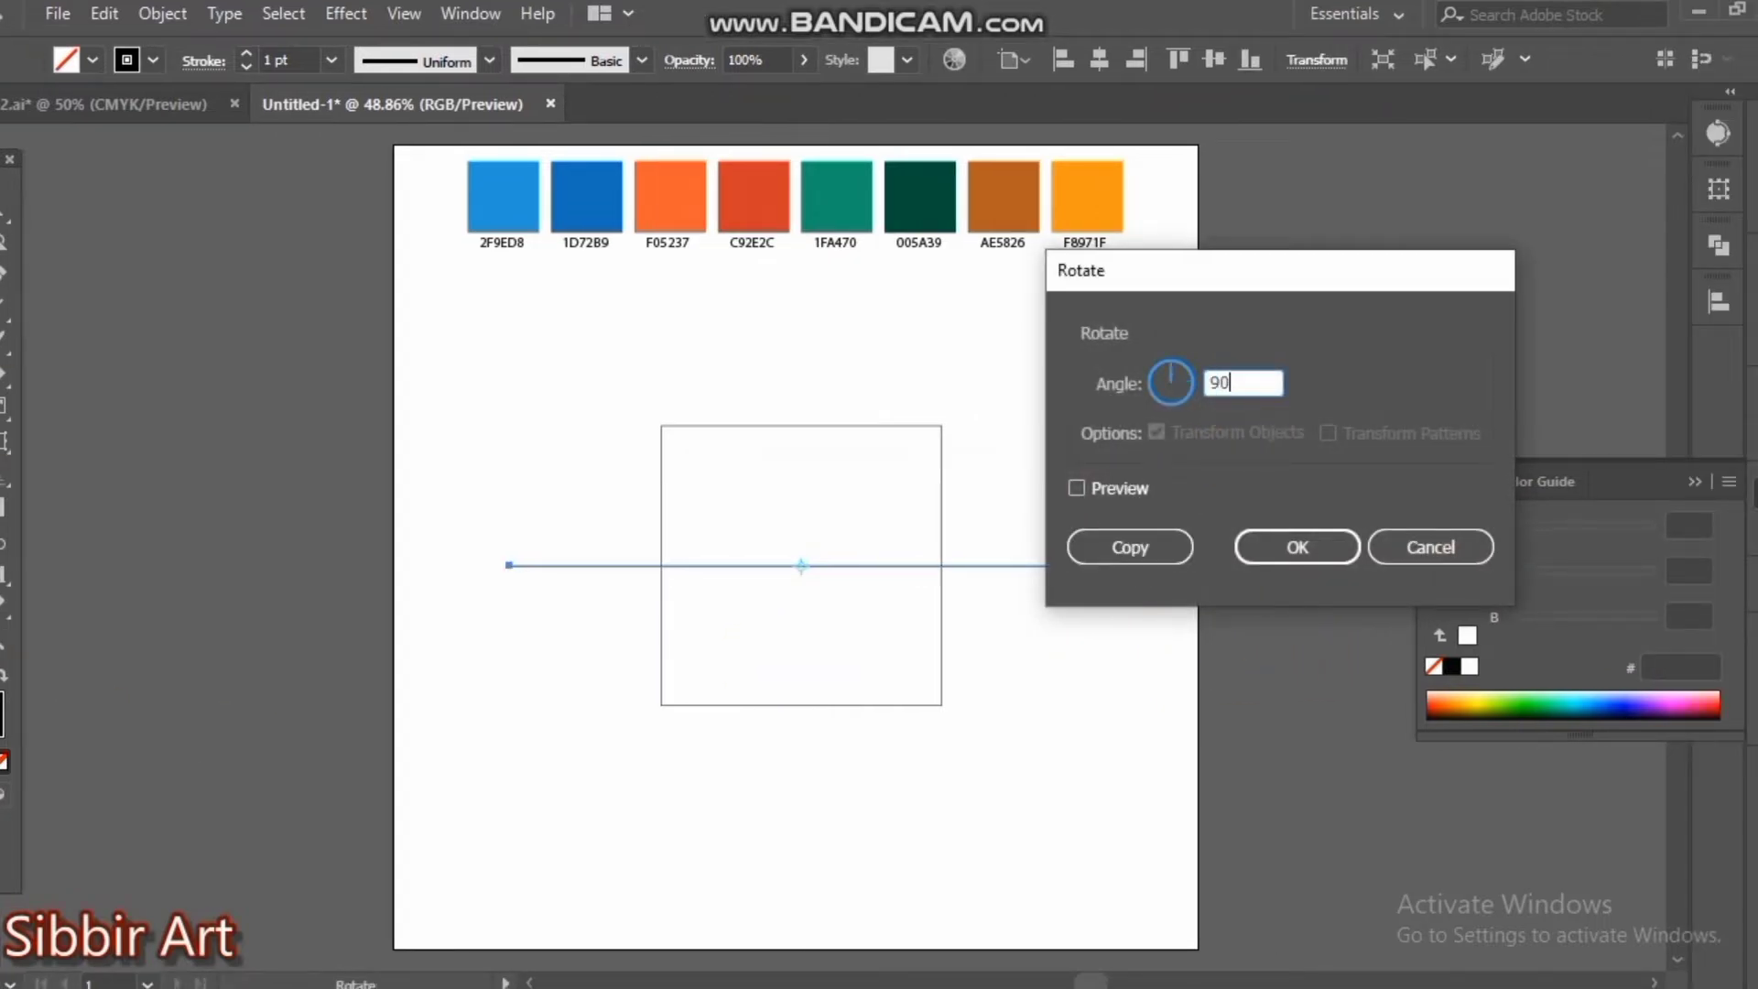
{"action": "key", "text": "Return"}
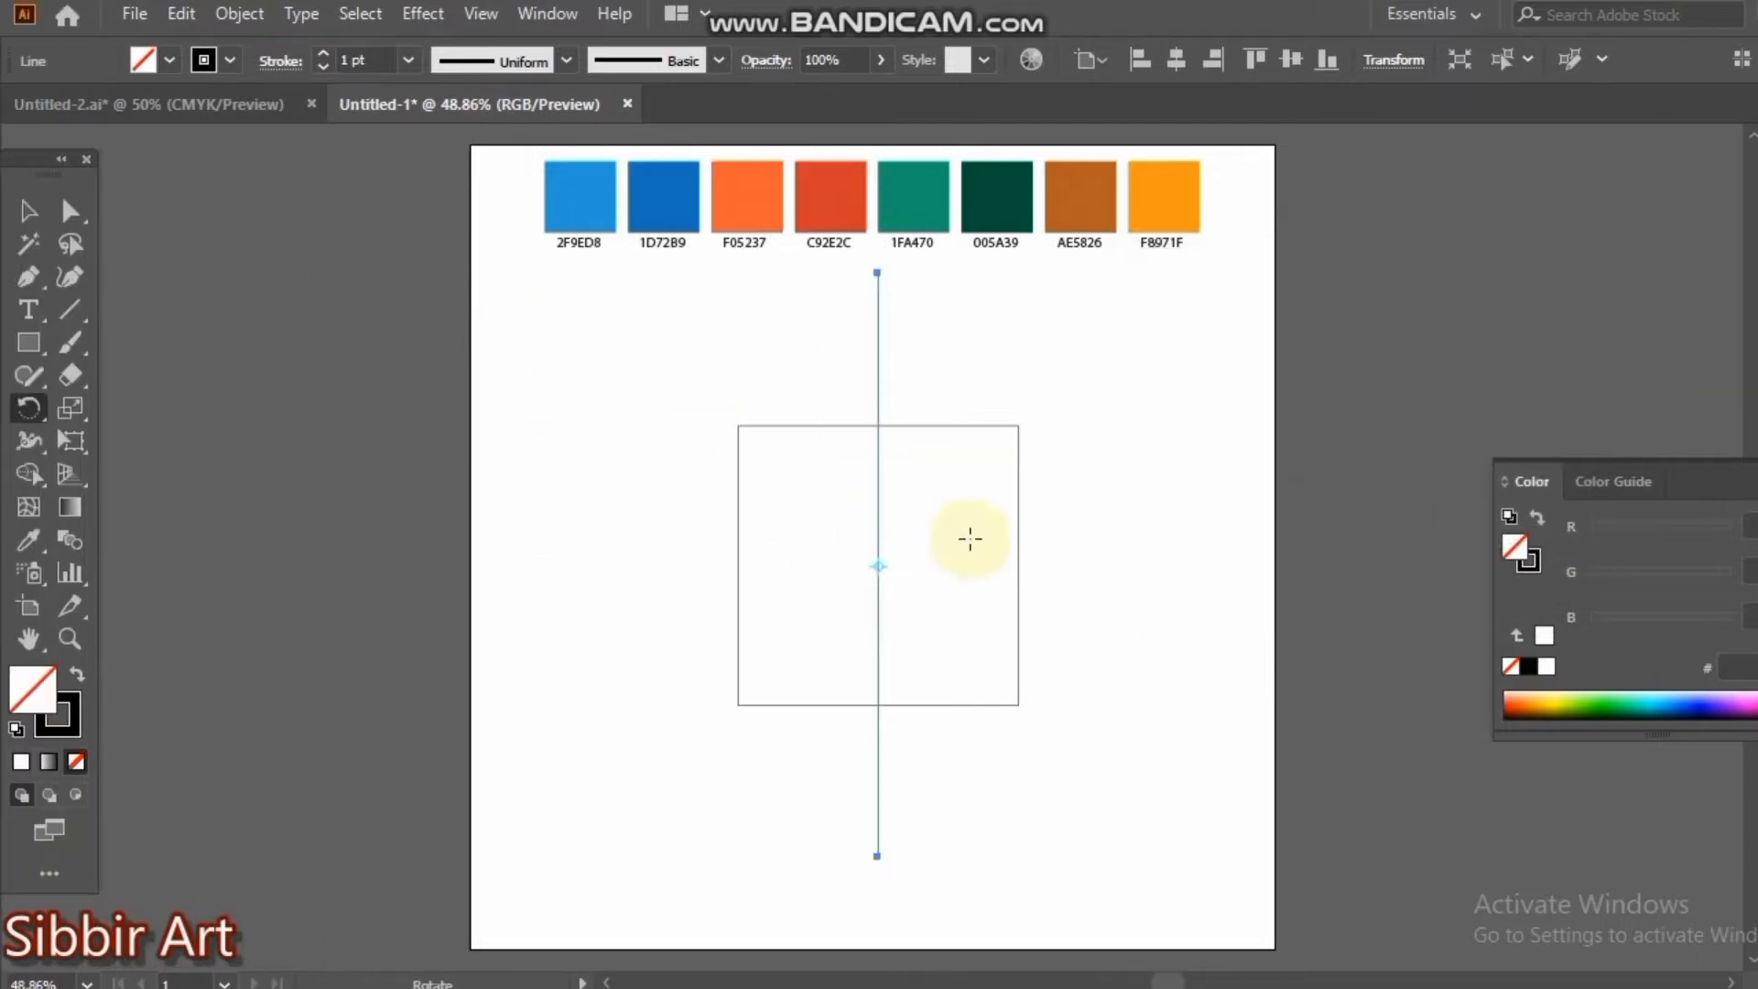
{"action": "key", "text": "ctrl+d"}
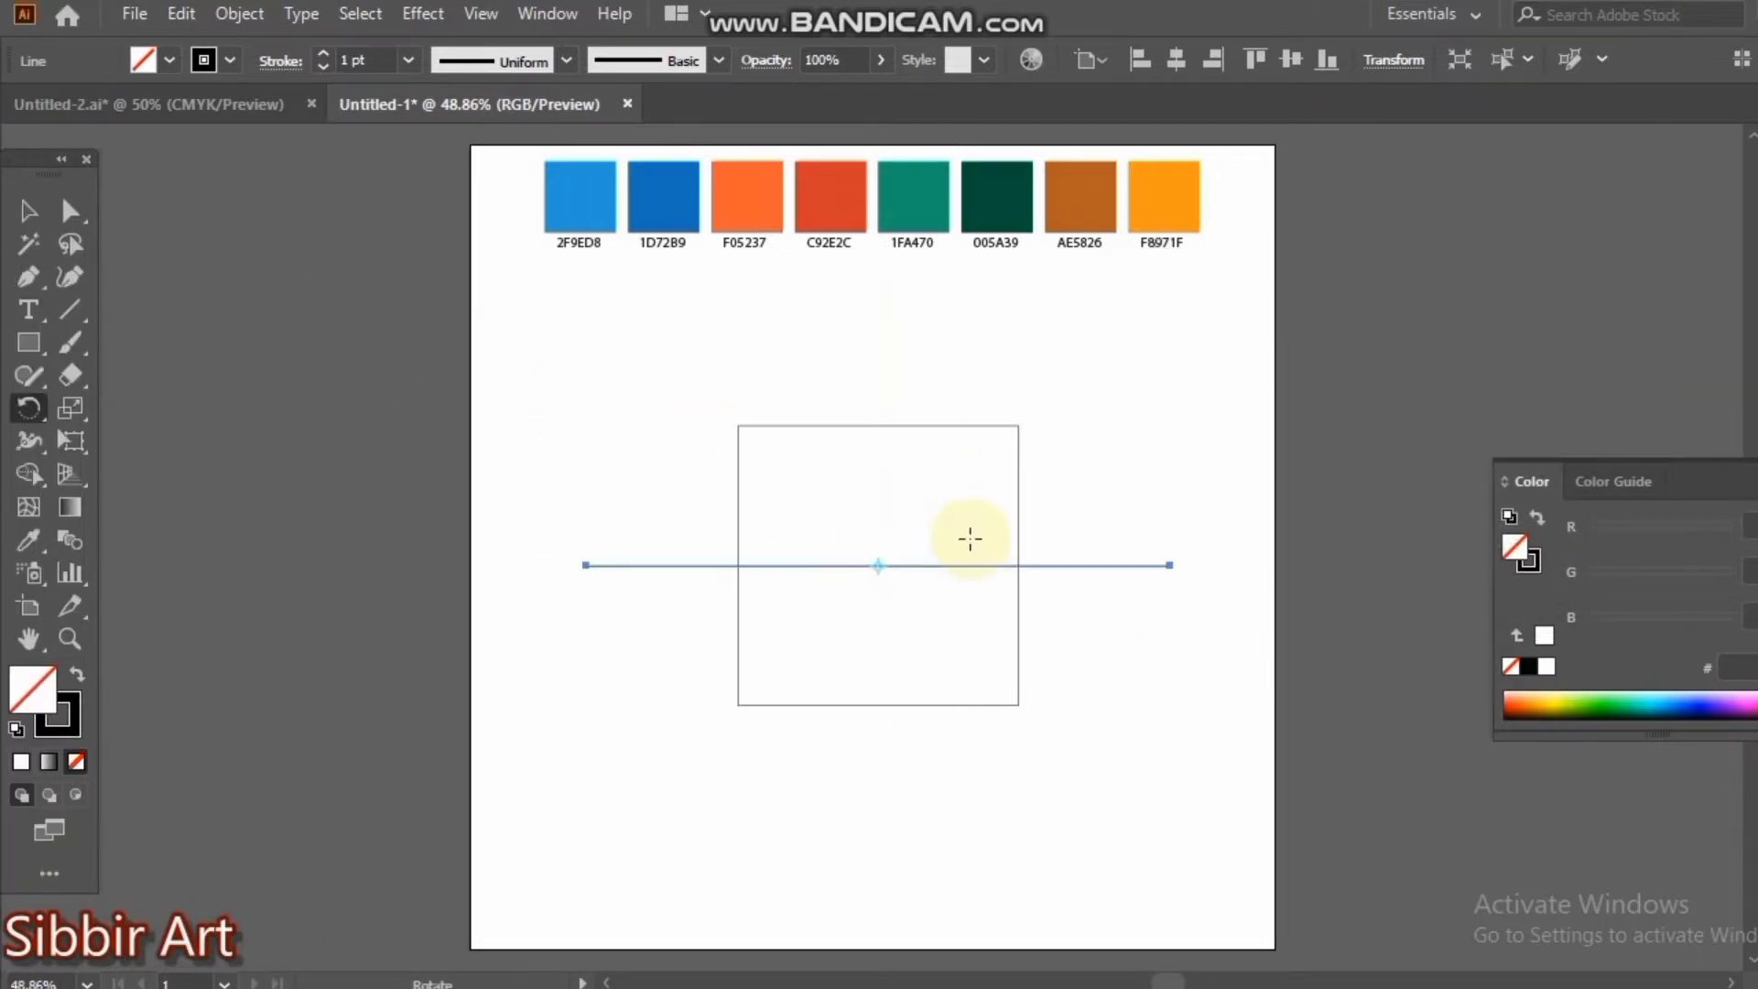
- Create a copy of the horizontal line rotated 90° about its center
{"action": "key", "text": "Return"}
{"action": "type", "text": "90"}
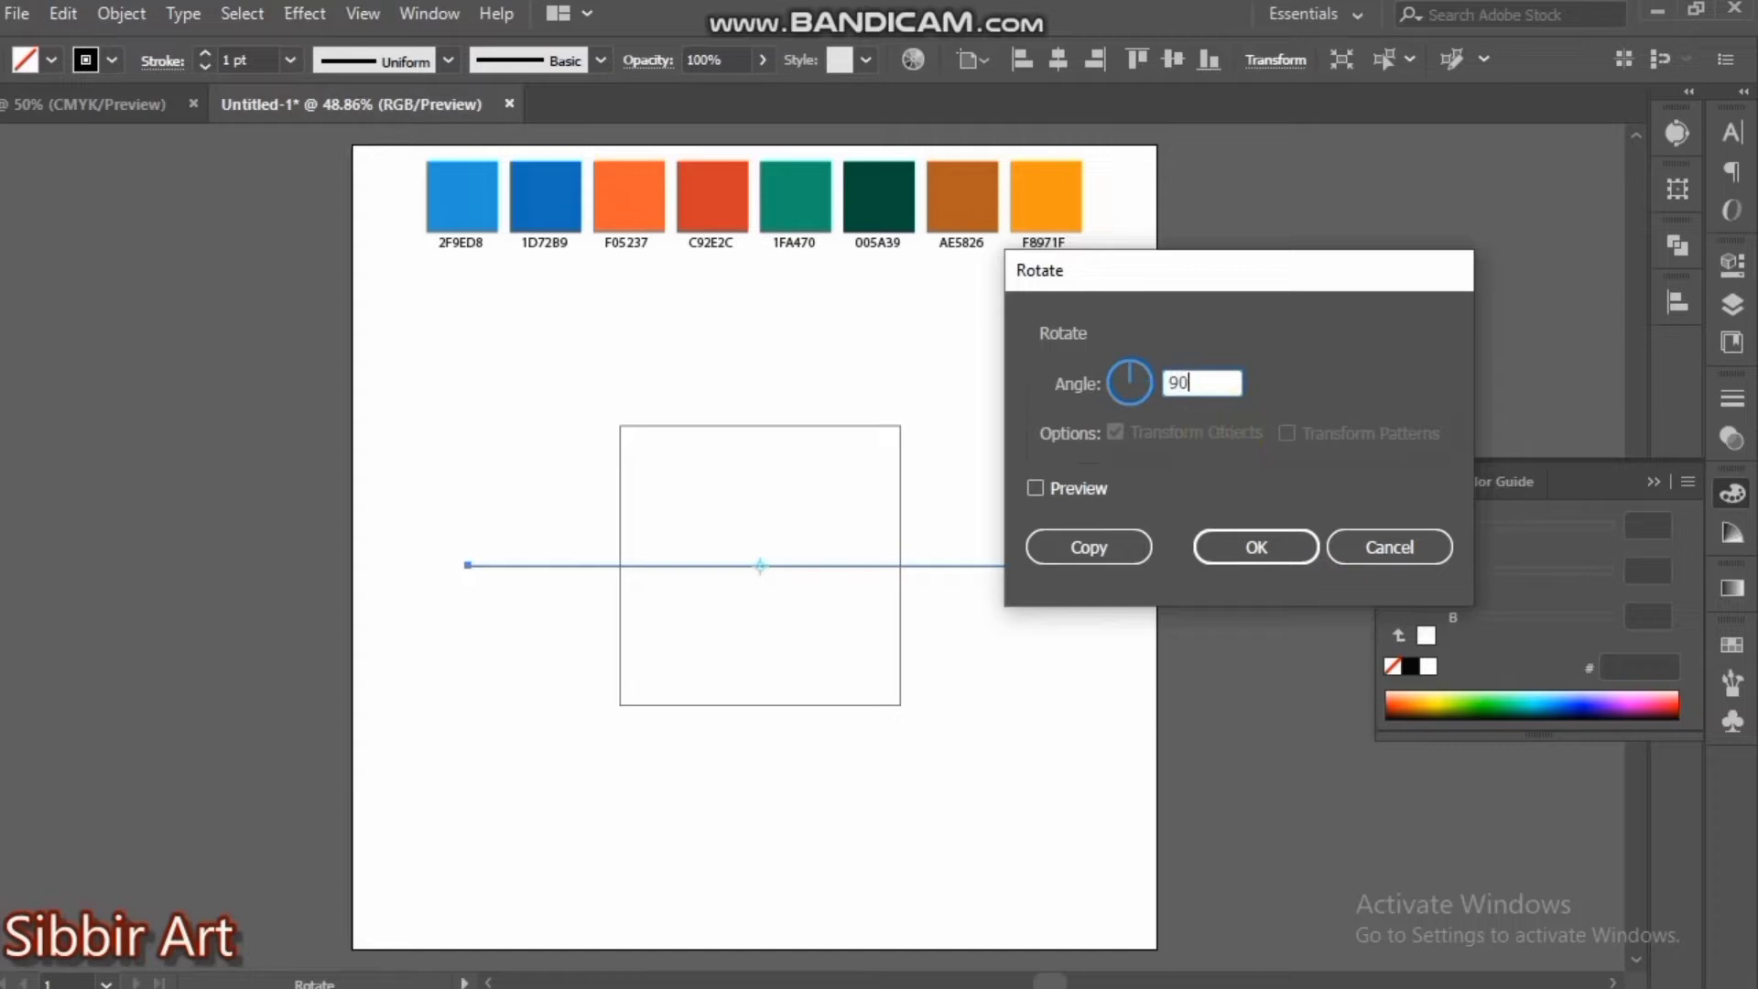
{"action": "left_click", "coordinate": [1088, 546]}
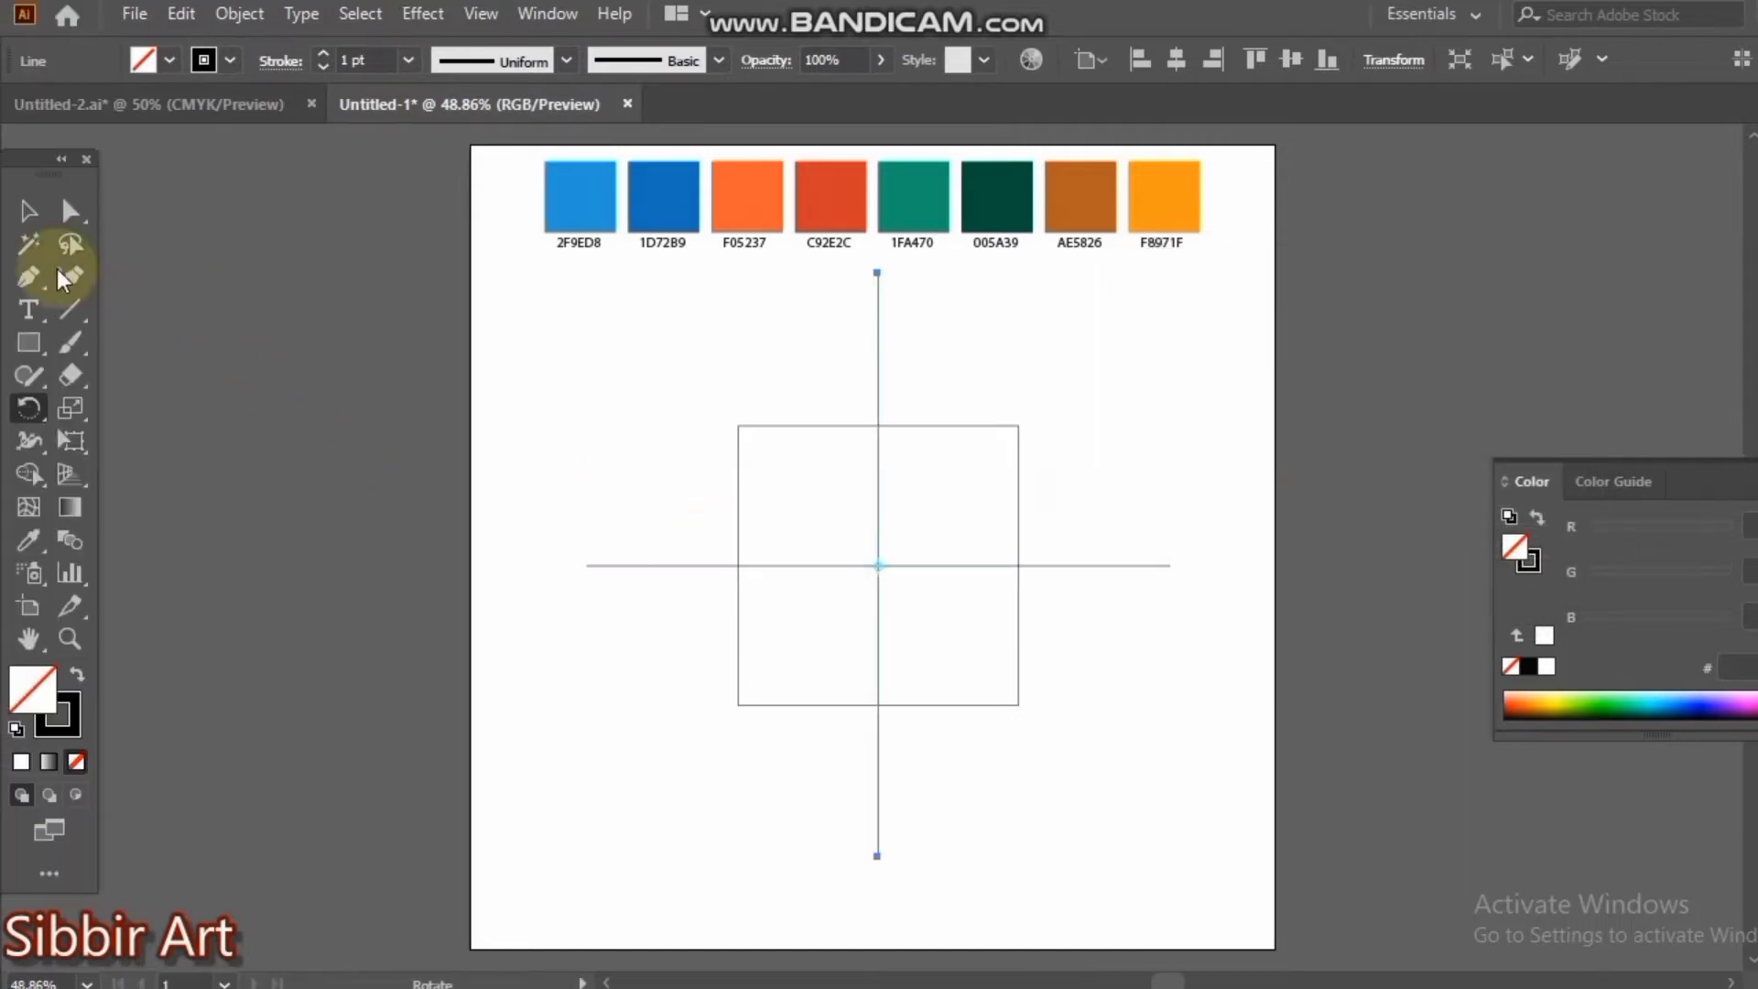
- Create a copy of the vertical line rotated 135° about its center to form the first diagonal
{"action": "left_click", "coordinate": [30, 217]}
{"action": "key", "text": "r"}
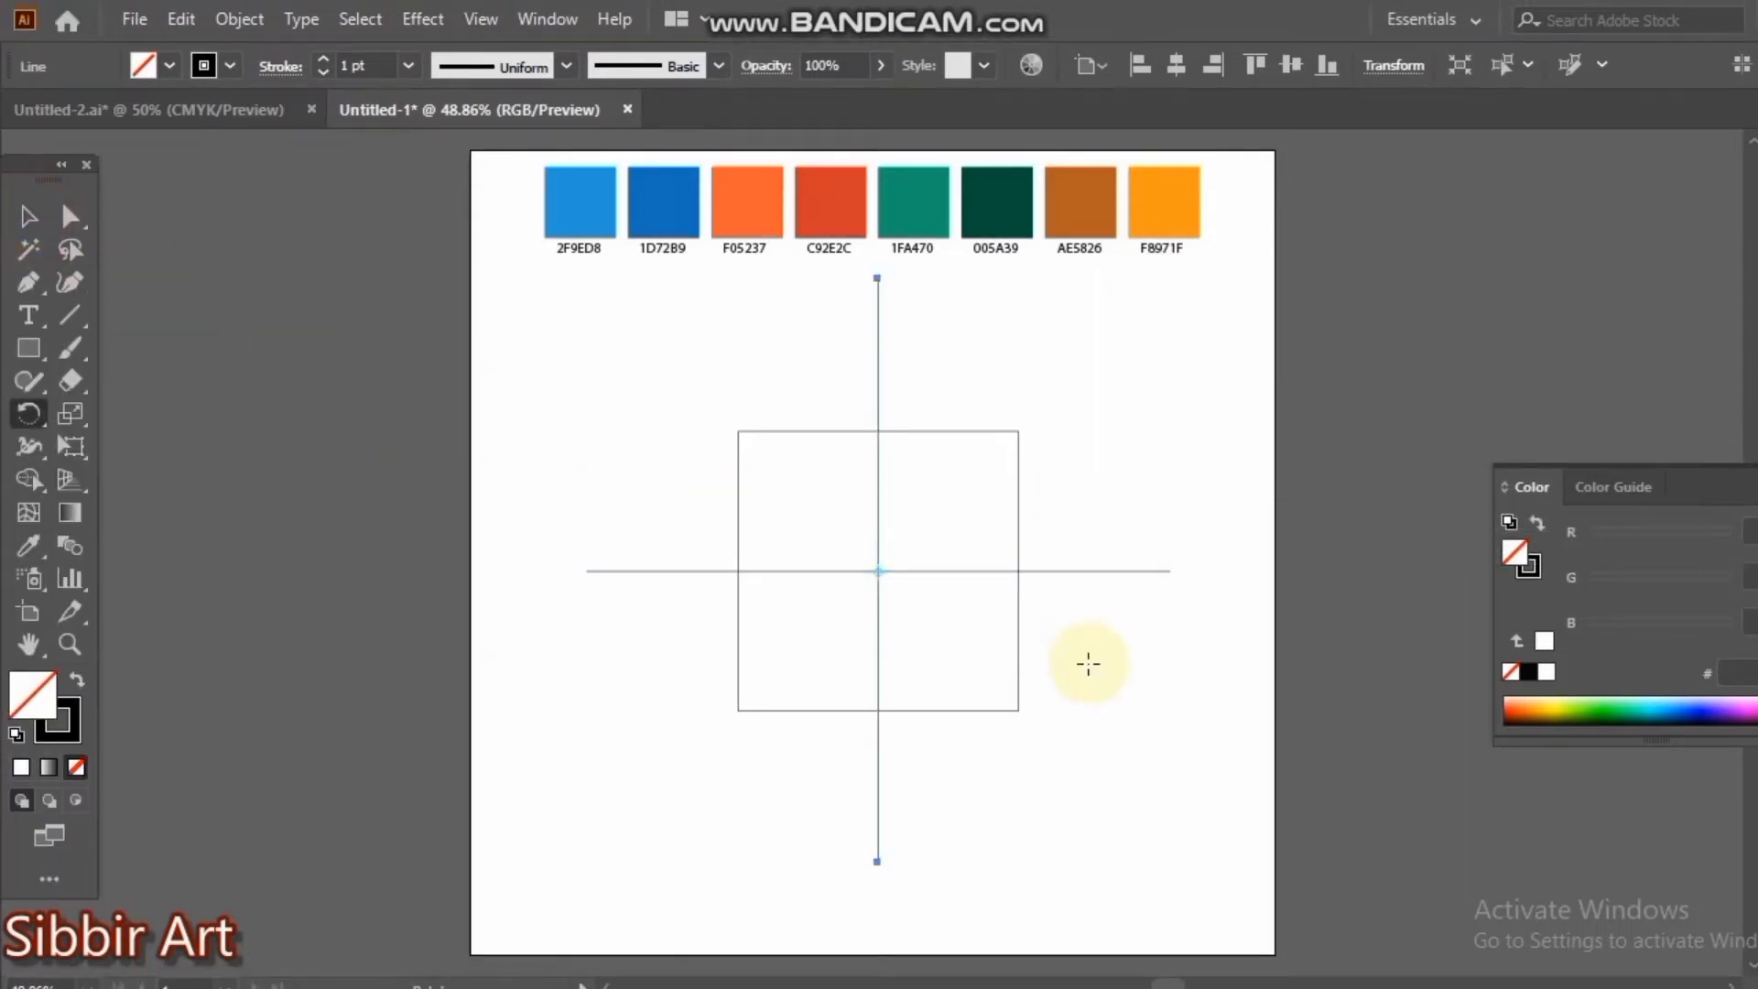
{"action": "key", "text": "Return"}
{"action": "type", "text": "13"}
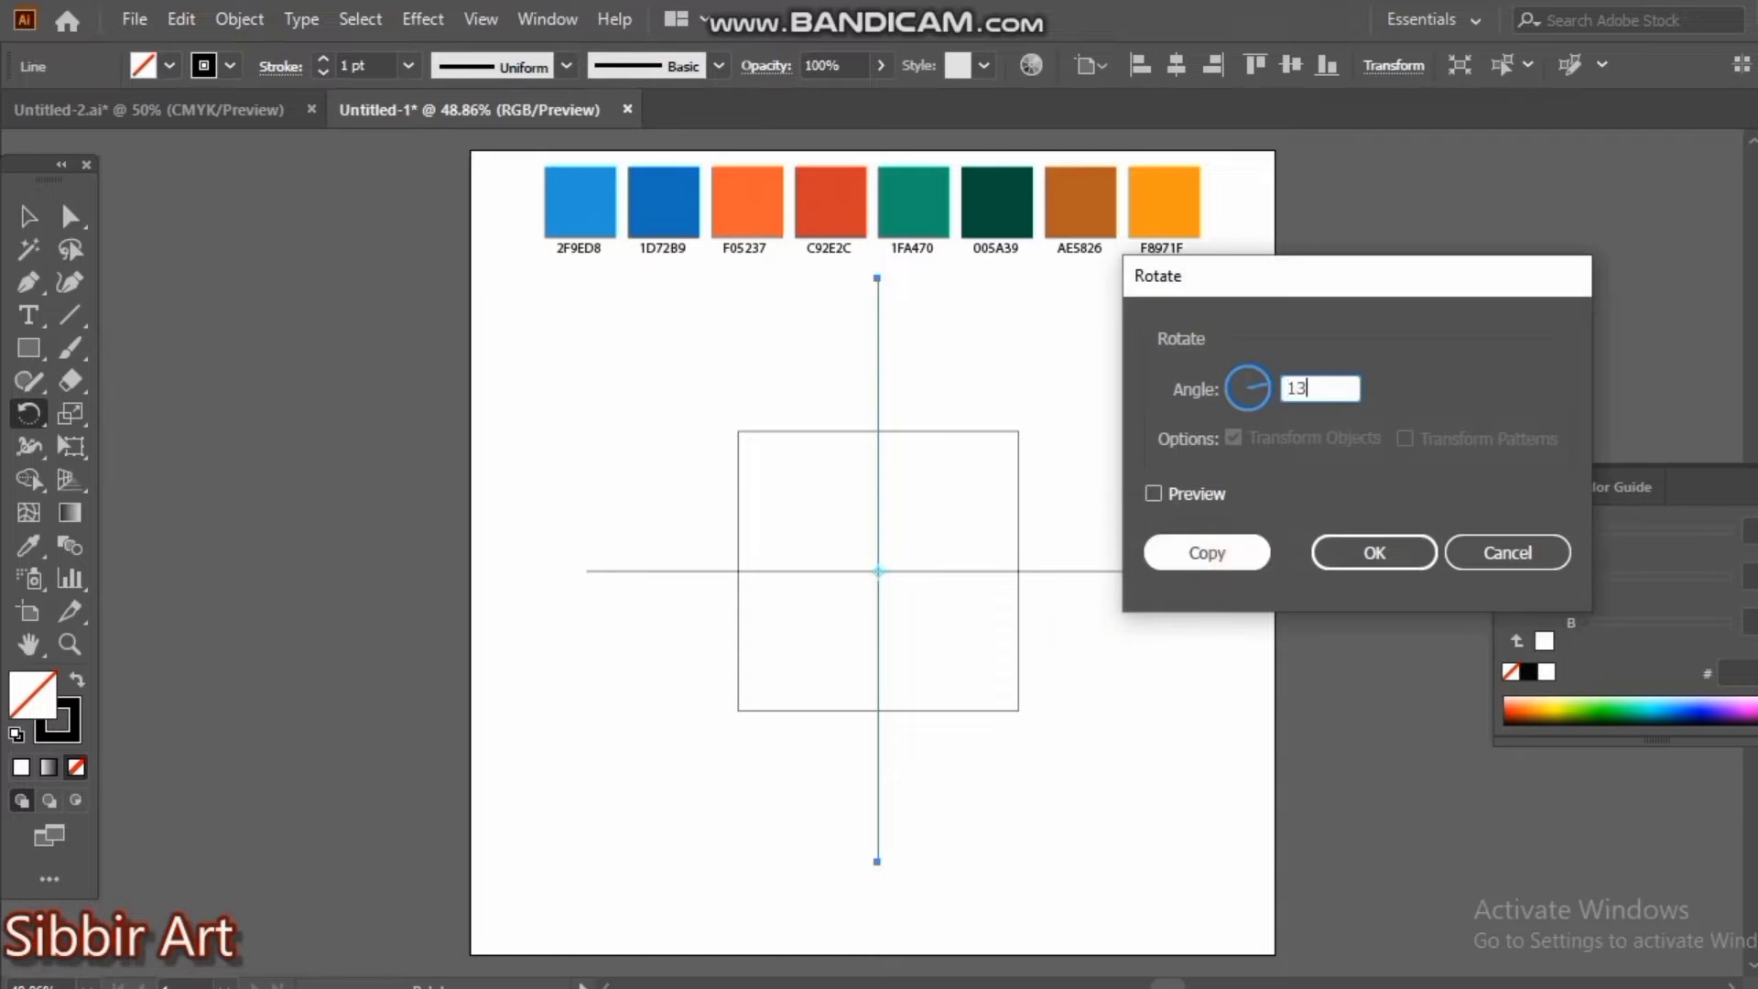
{"action": "type", "text": "5"}
{"action": "left_click", "coordinate": [1124, 563]}
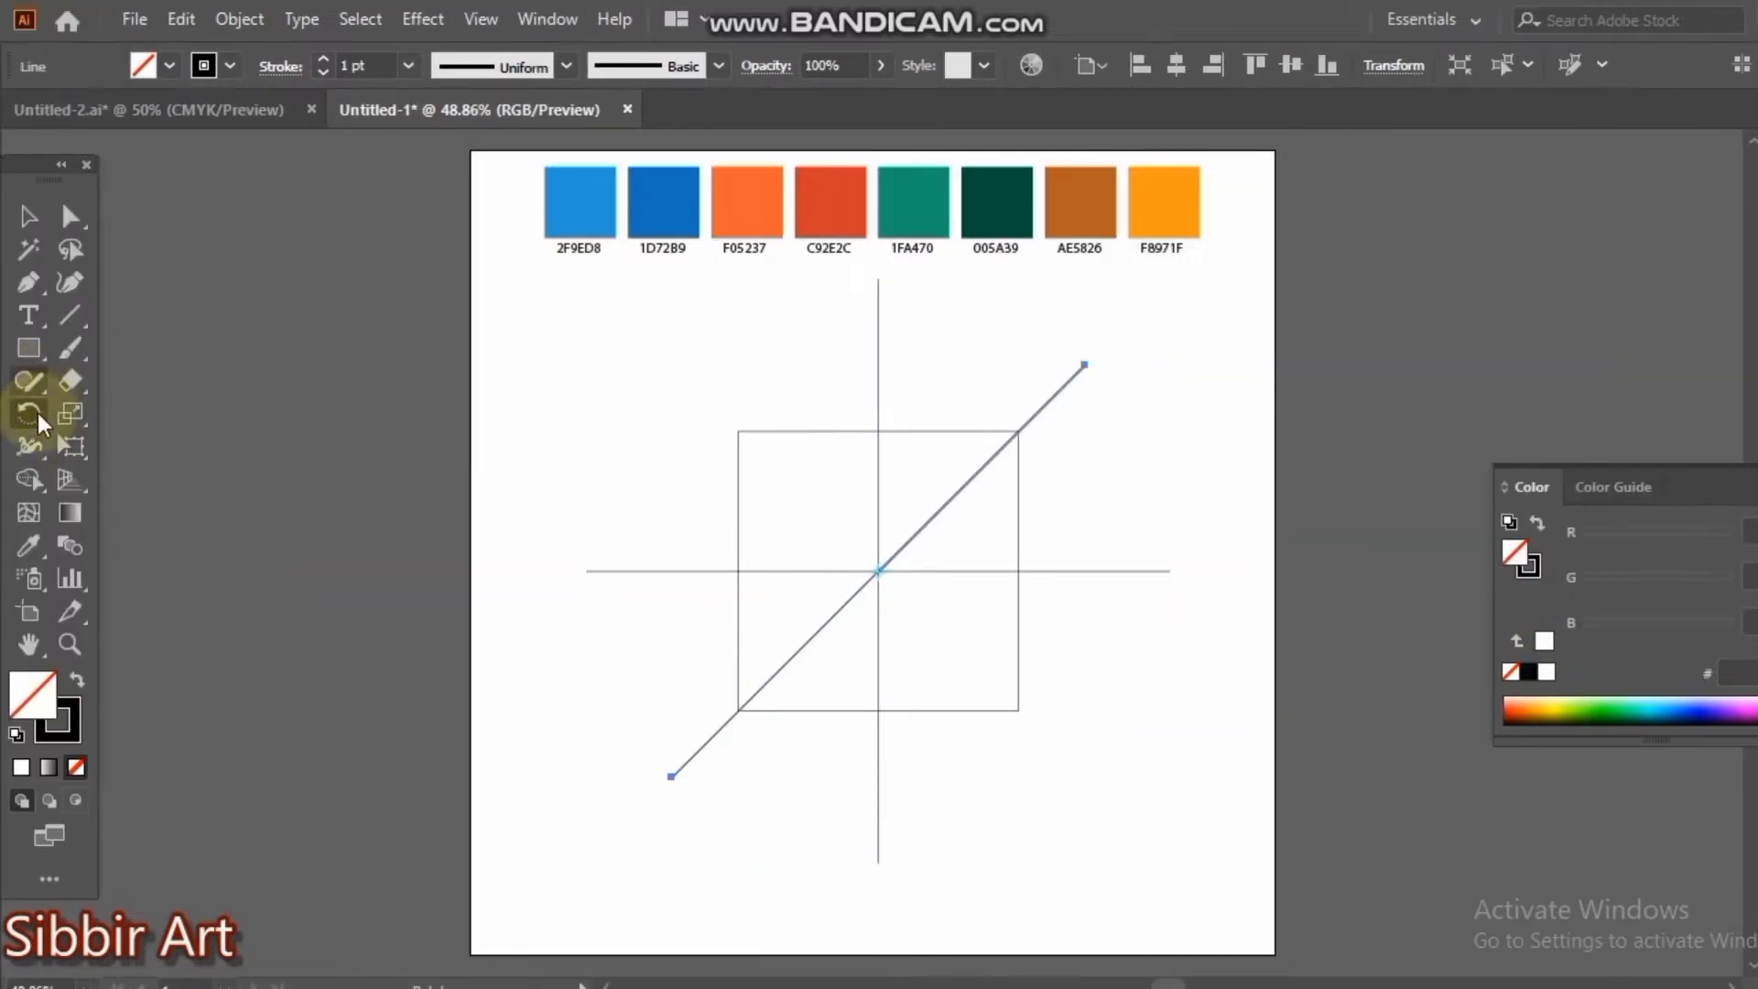
- Create a copy of the diagonal line rotated 90° to form the opposite diagonal, and leave nothing selected
{"action": "left_click", "coordinate": [30, 414]}
{"action": "key", "text": "Return"}
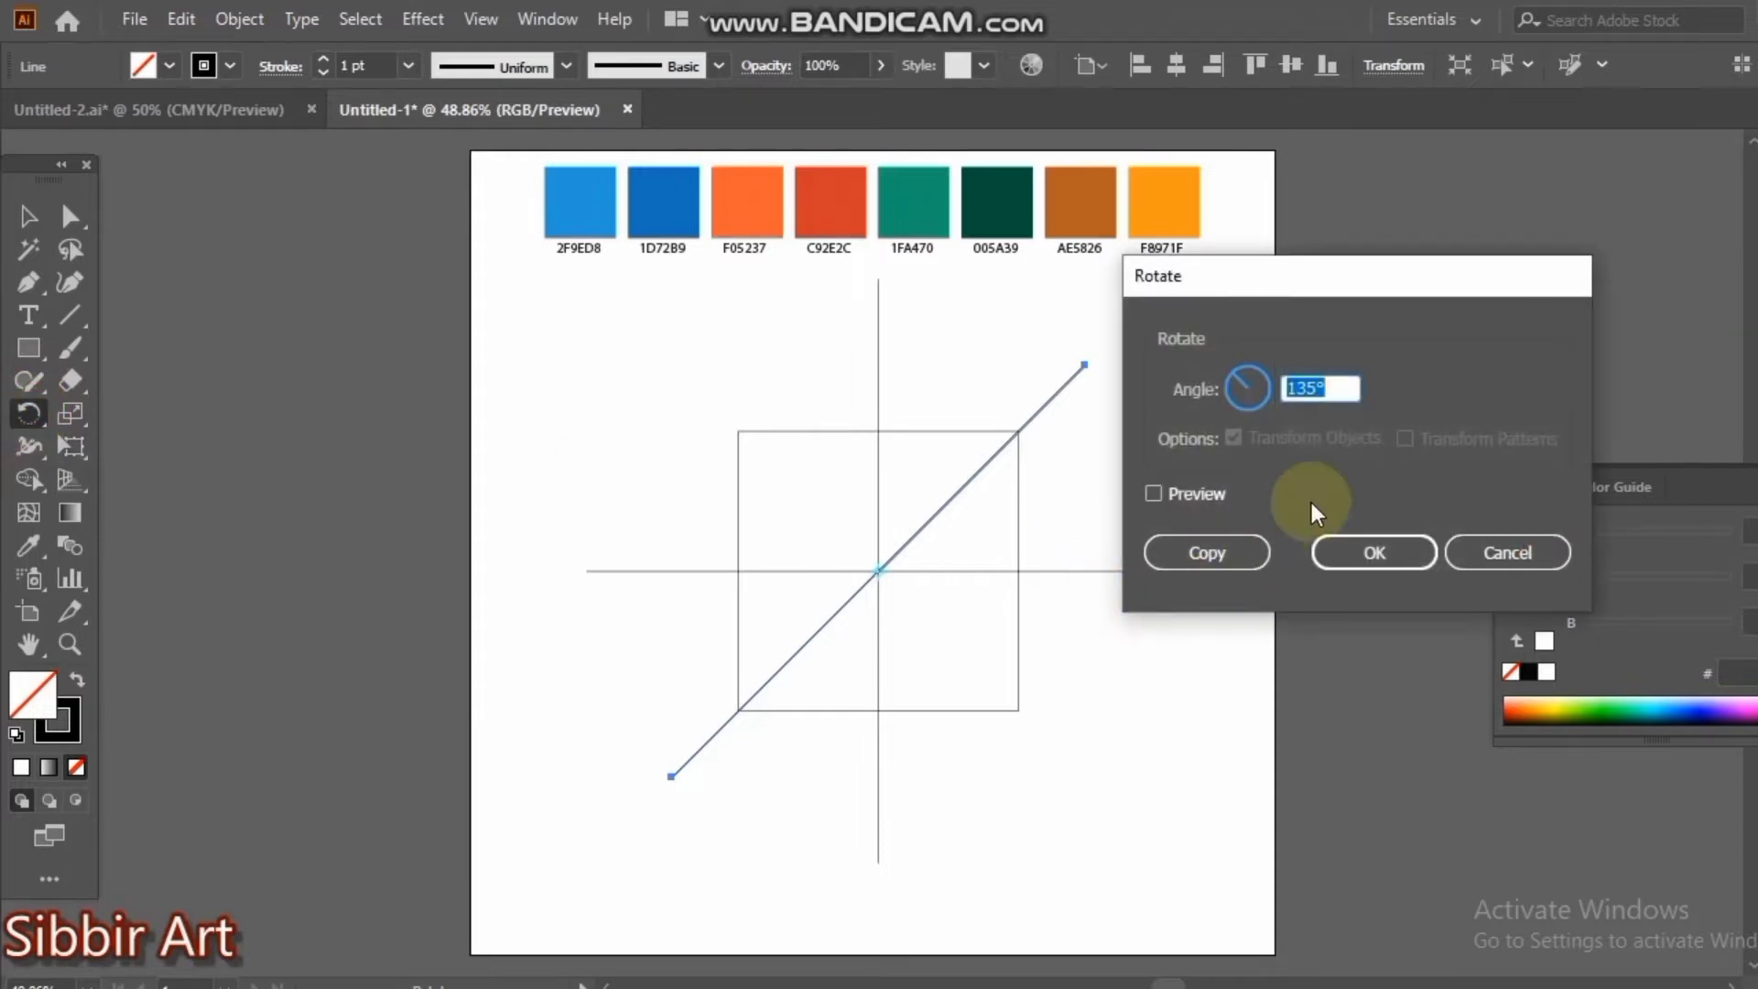
{"action": "type", "text": "90"}
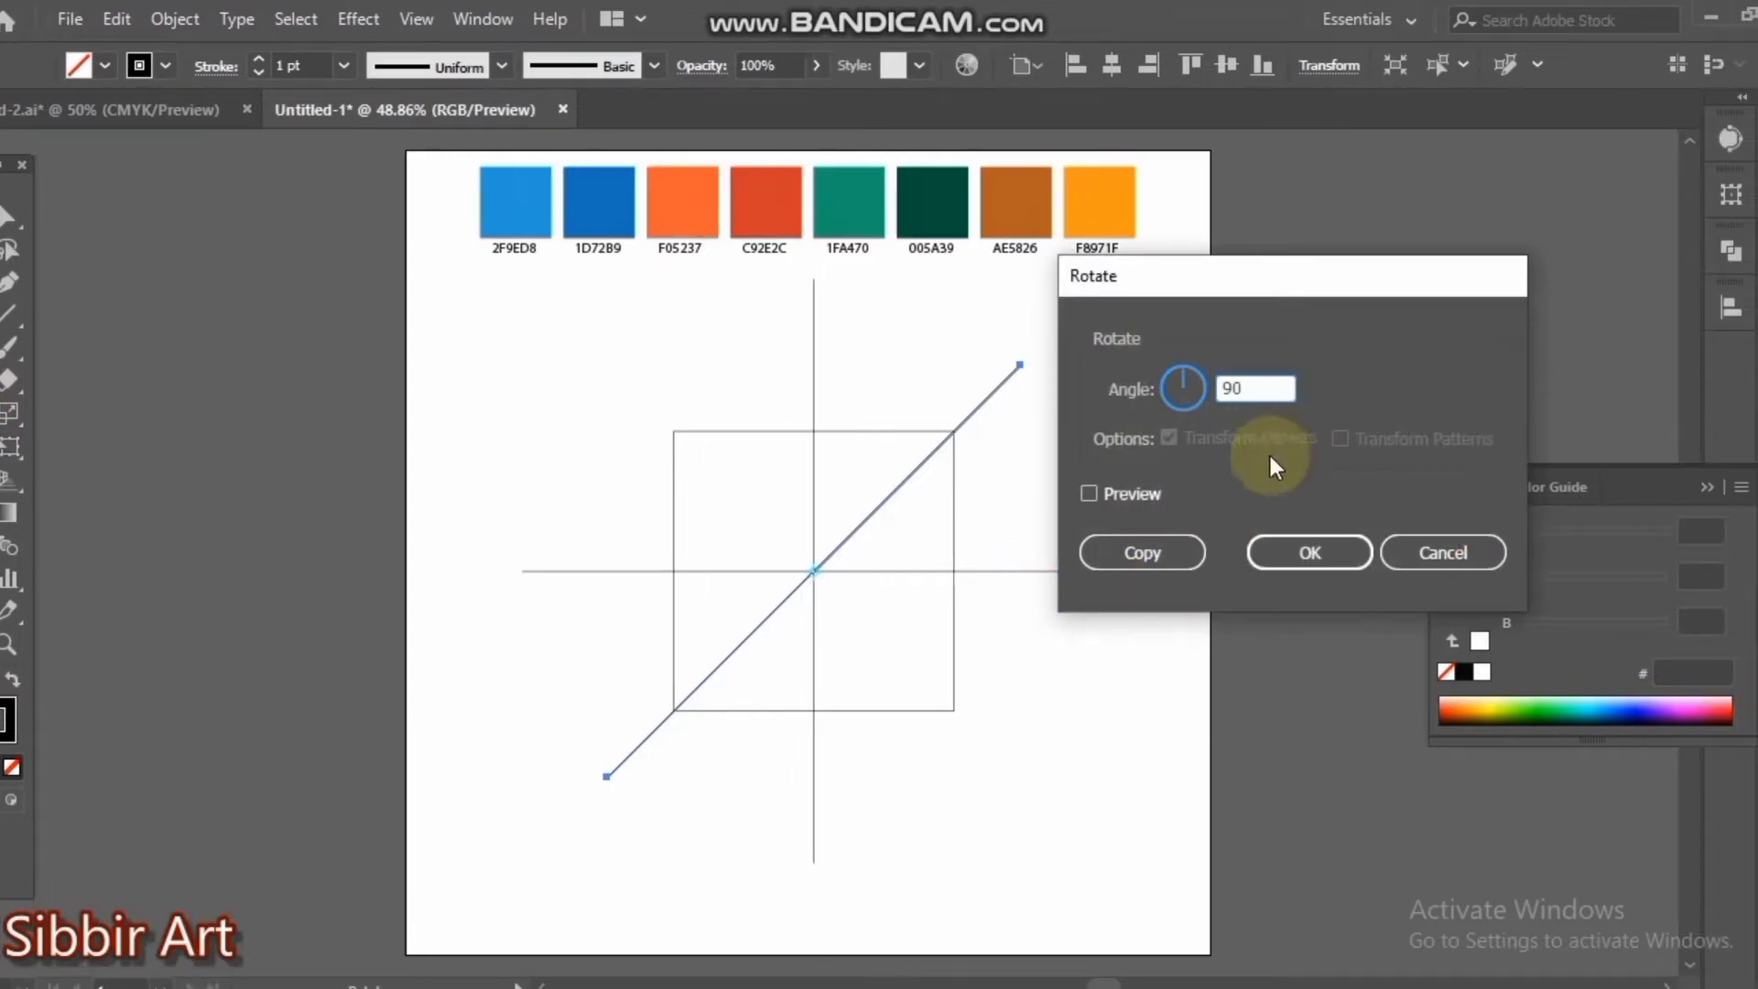
{"action": "left_click", "coordinate": [1142, 552]}
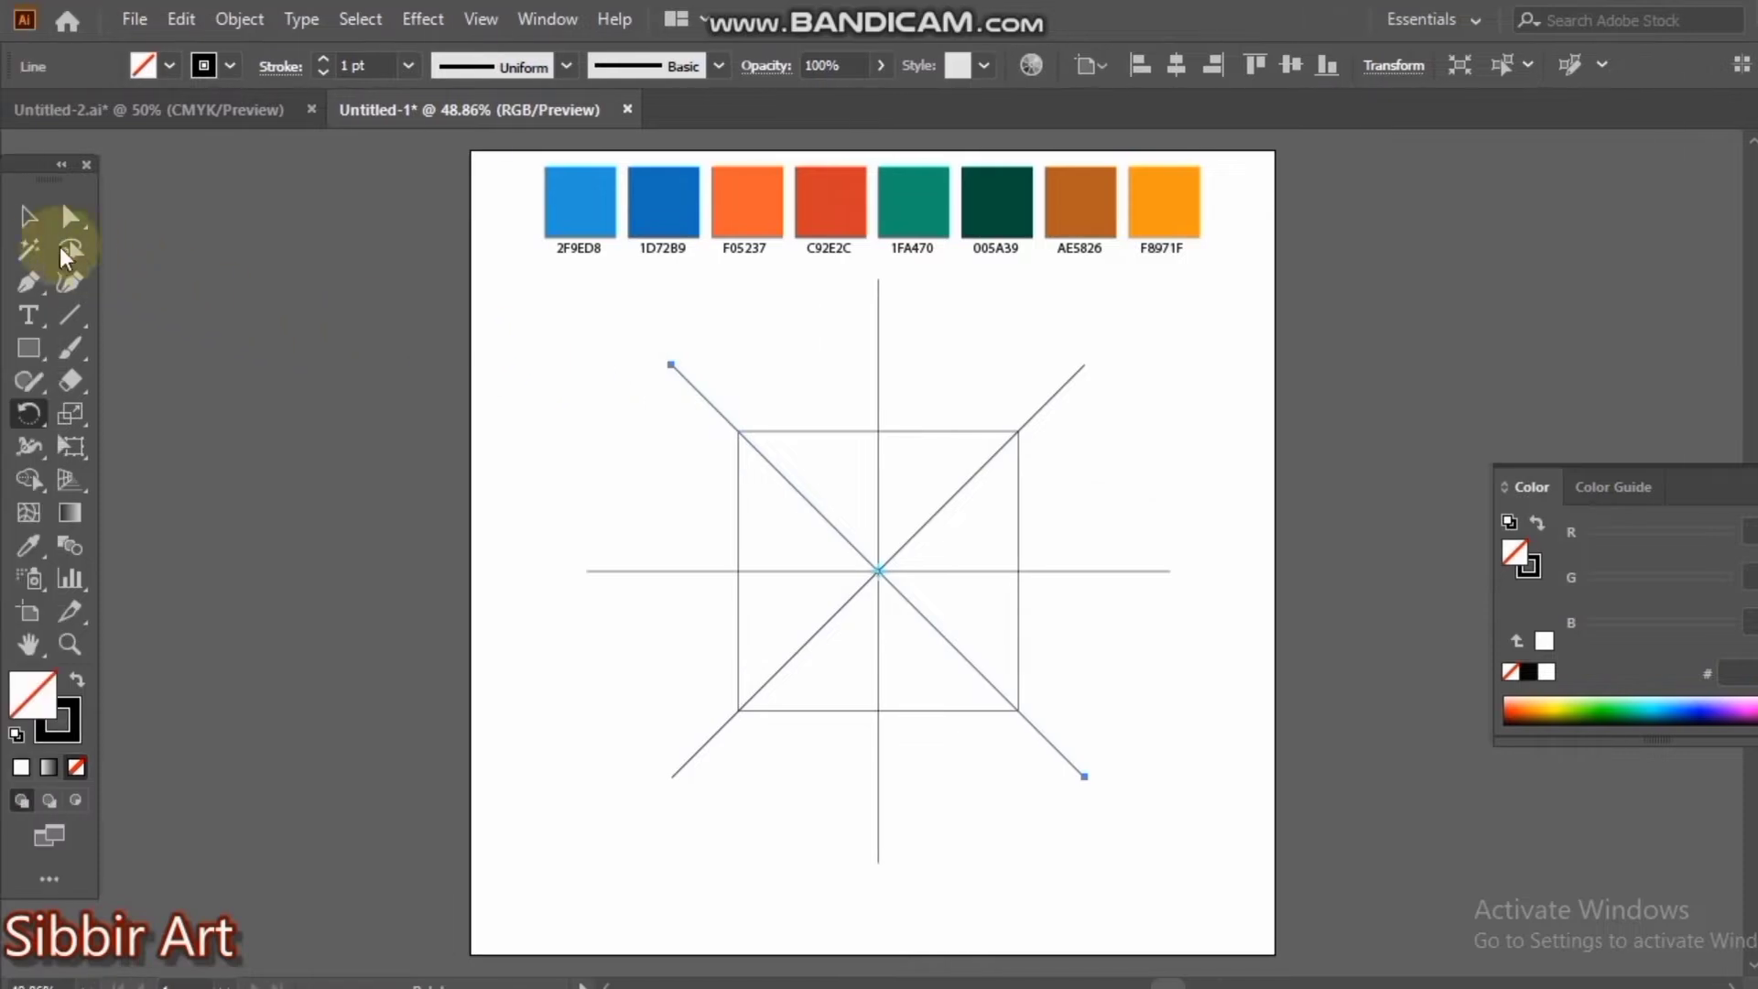
{"action": "left_click", "coordinate": [28, 216]}
{"action": "left_click", "coordinate": [361, 365]}
{"action": "left_click_drag", "start_coordinate": [498, 420], "coordinate": [1145, 694]}
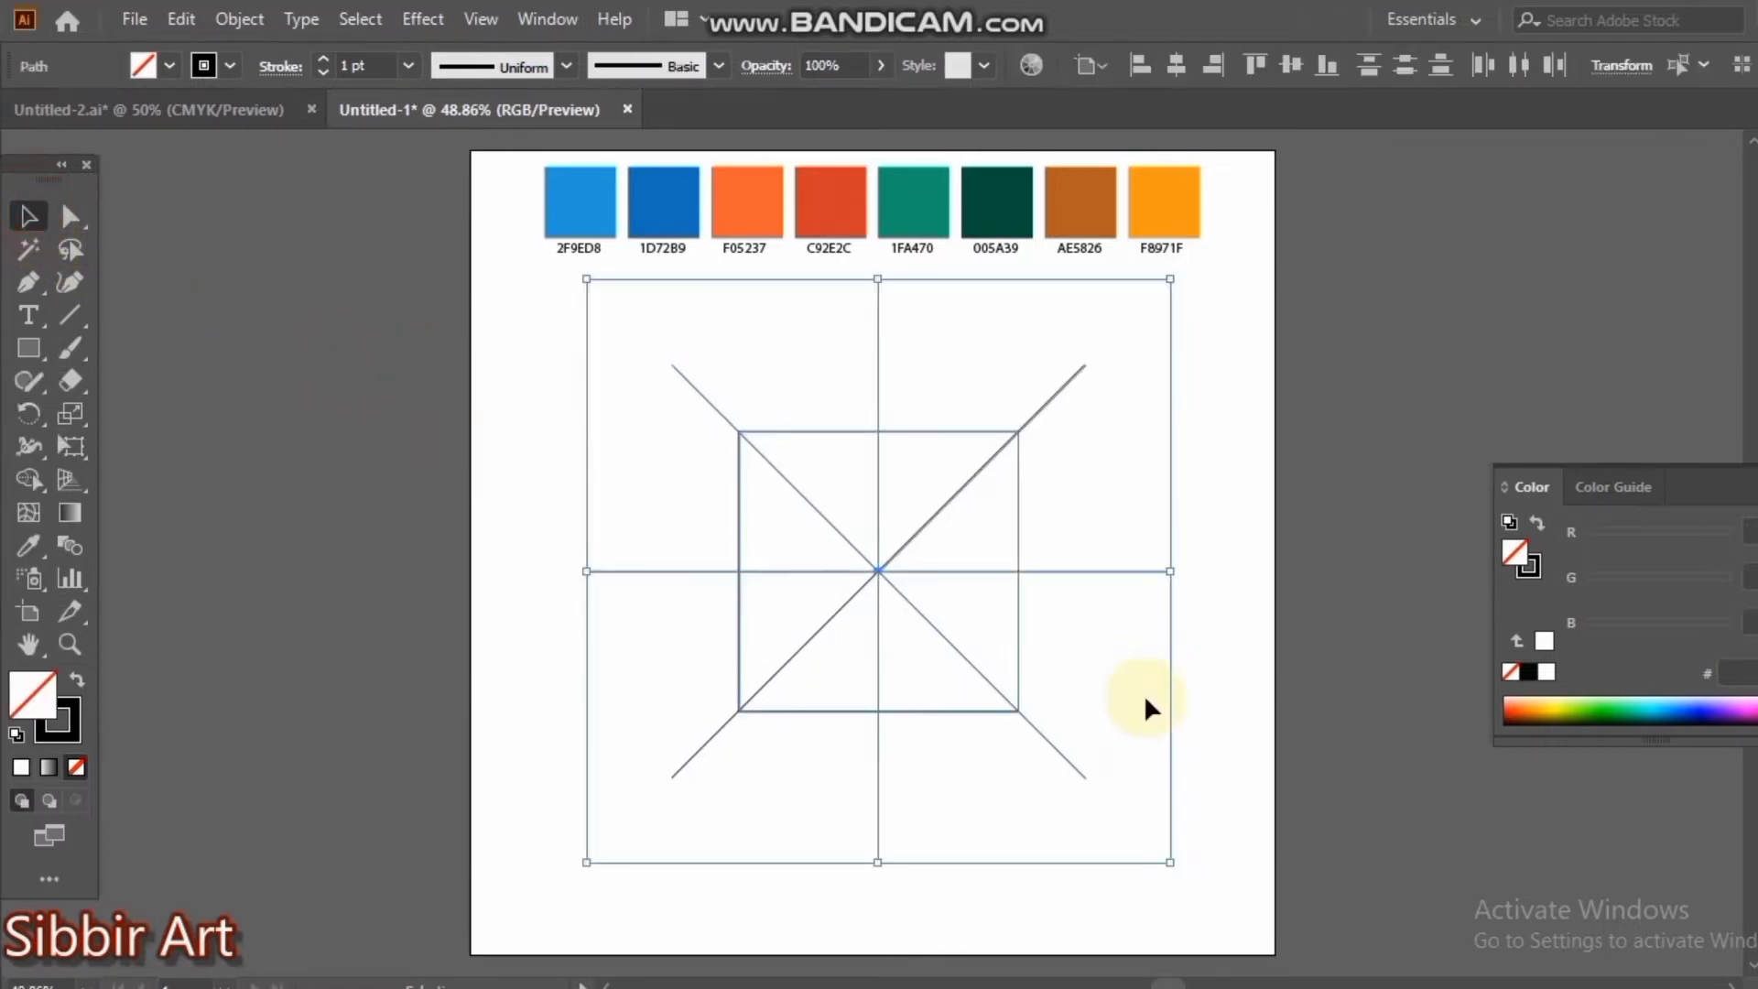
{"action": "left_click", "coordinate": [1145, 693]}
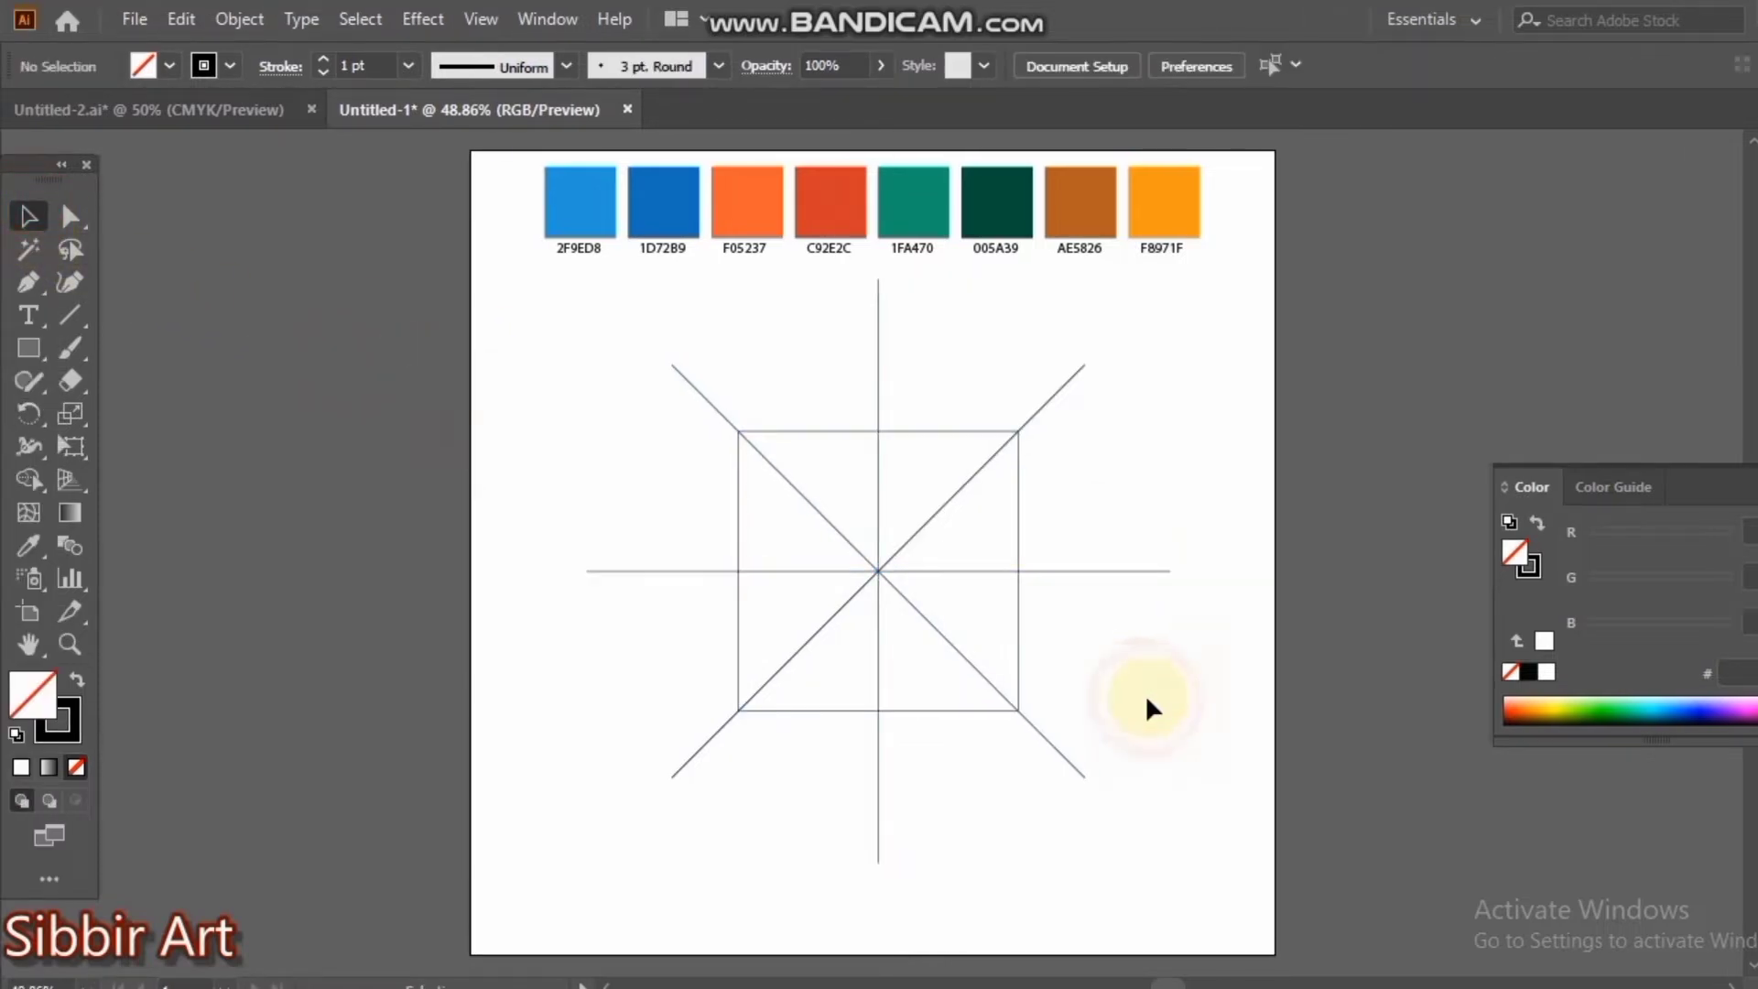
- Split the square into a grid of 4 rows and 4 columns with 0 px gutters
{"action": "left_click", "coordinate": [839, 431]}
{"action": "left_click", "coordinate": [241, 25]}
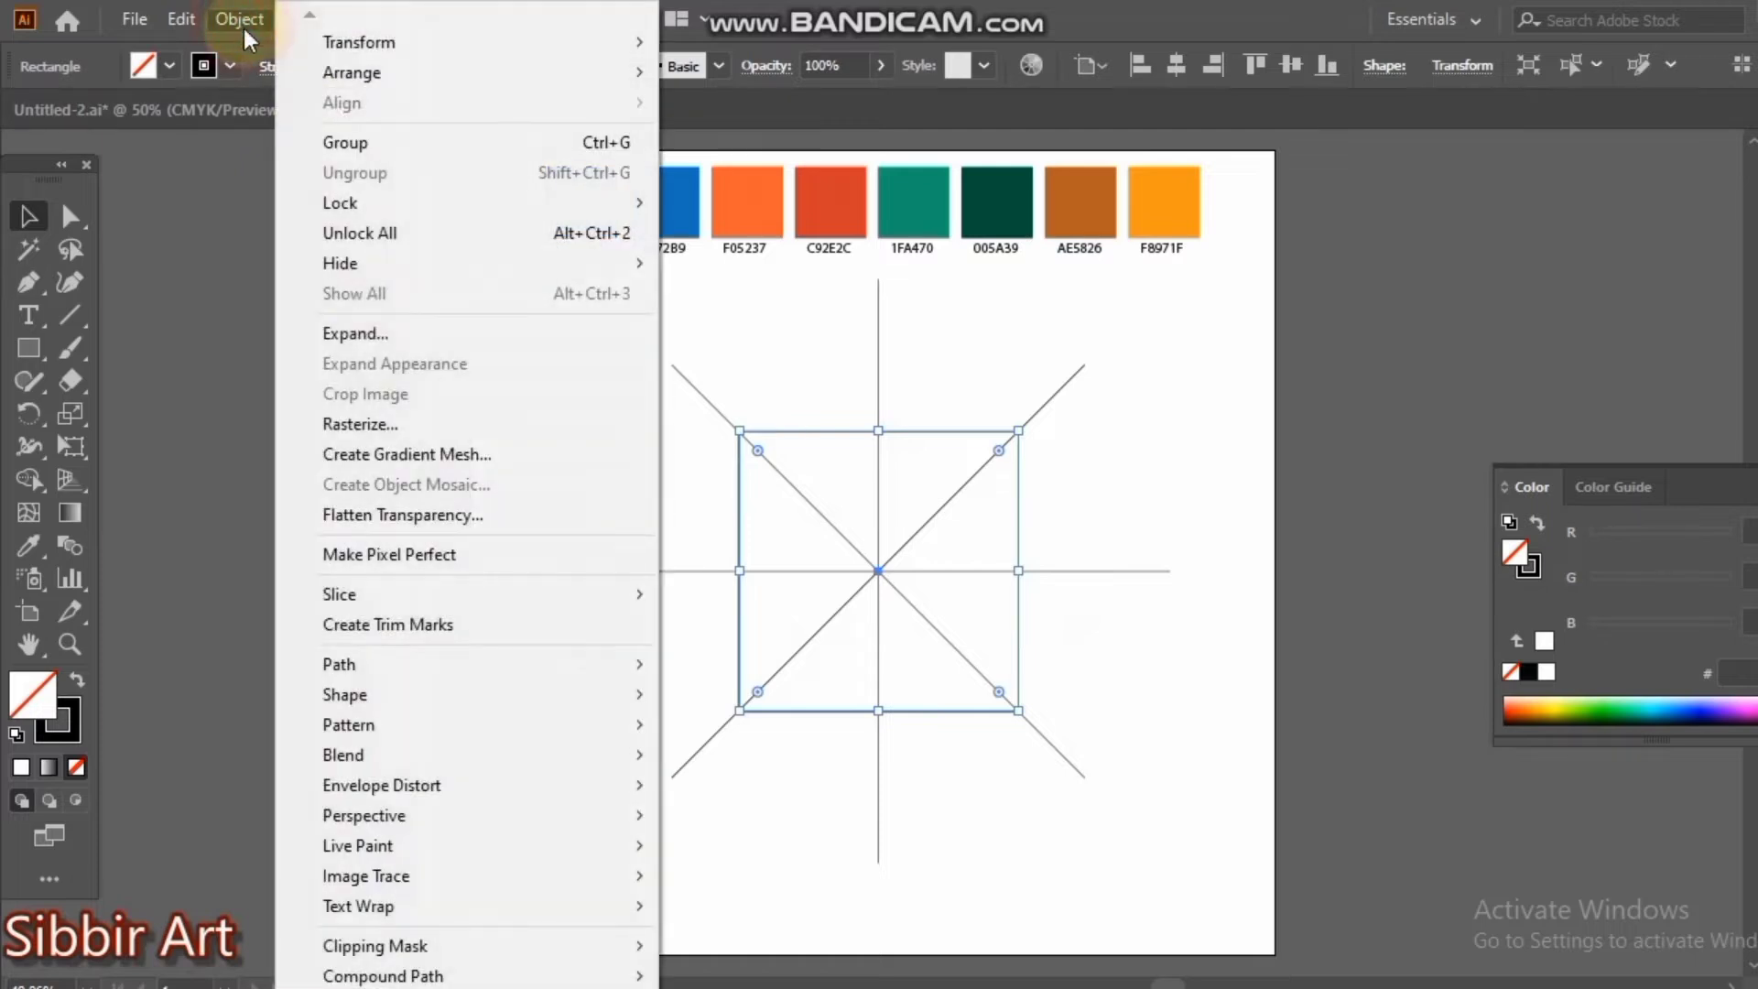
{"action": "mouse_move", "coordinate": [399, 677]}
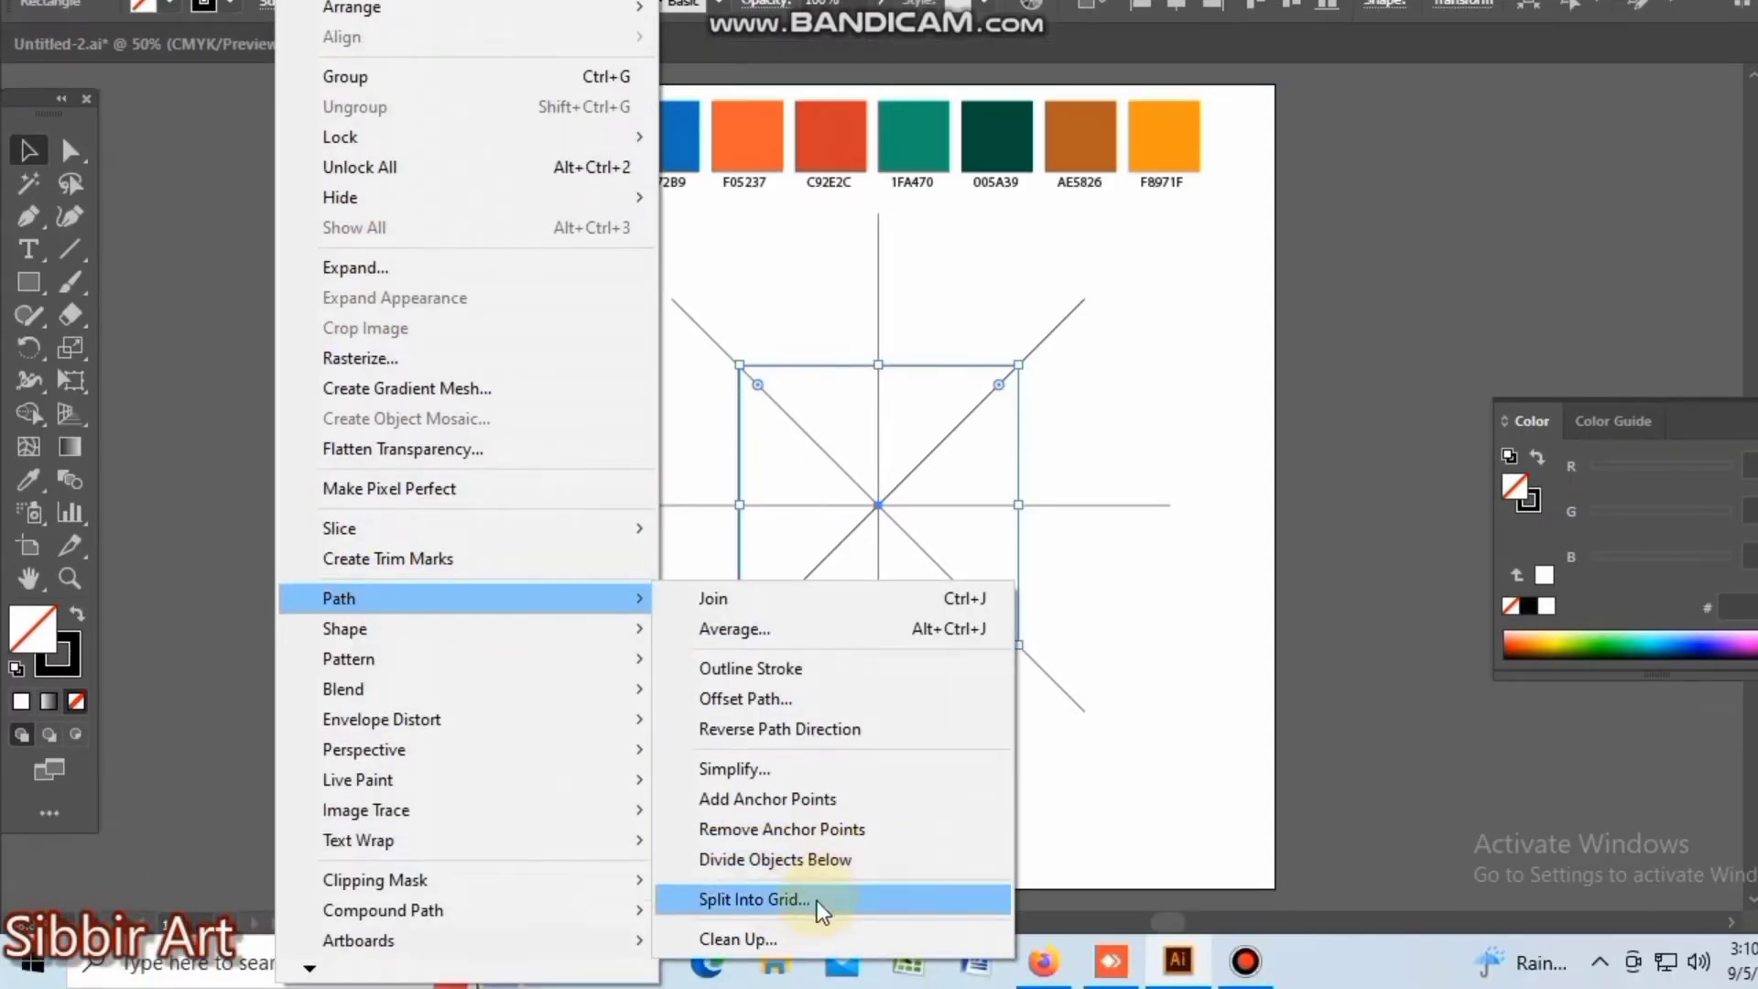
{"action": "left_click", "coordinate": [817, 899]}
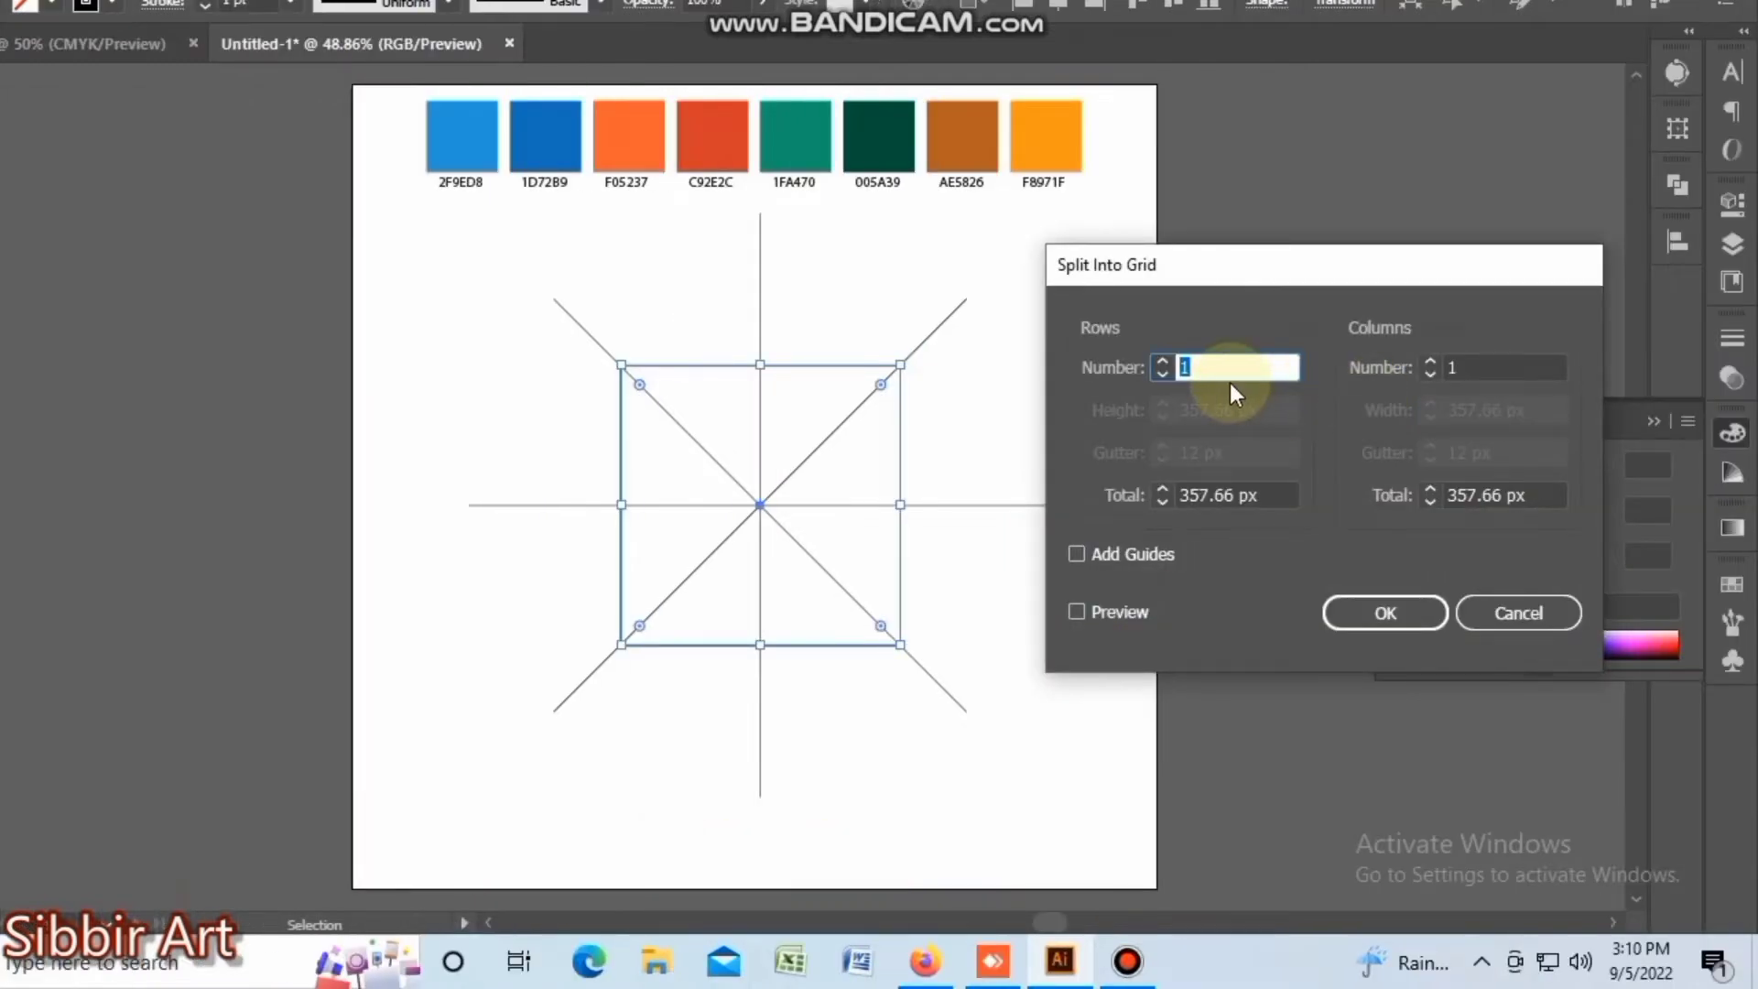
{"action": "type", "text": "4"}
{"action": "left_click", "coordinate": [1441, 370]}
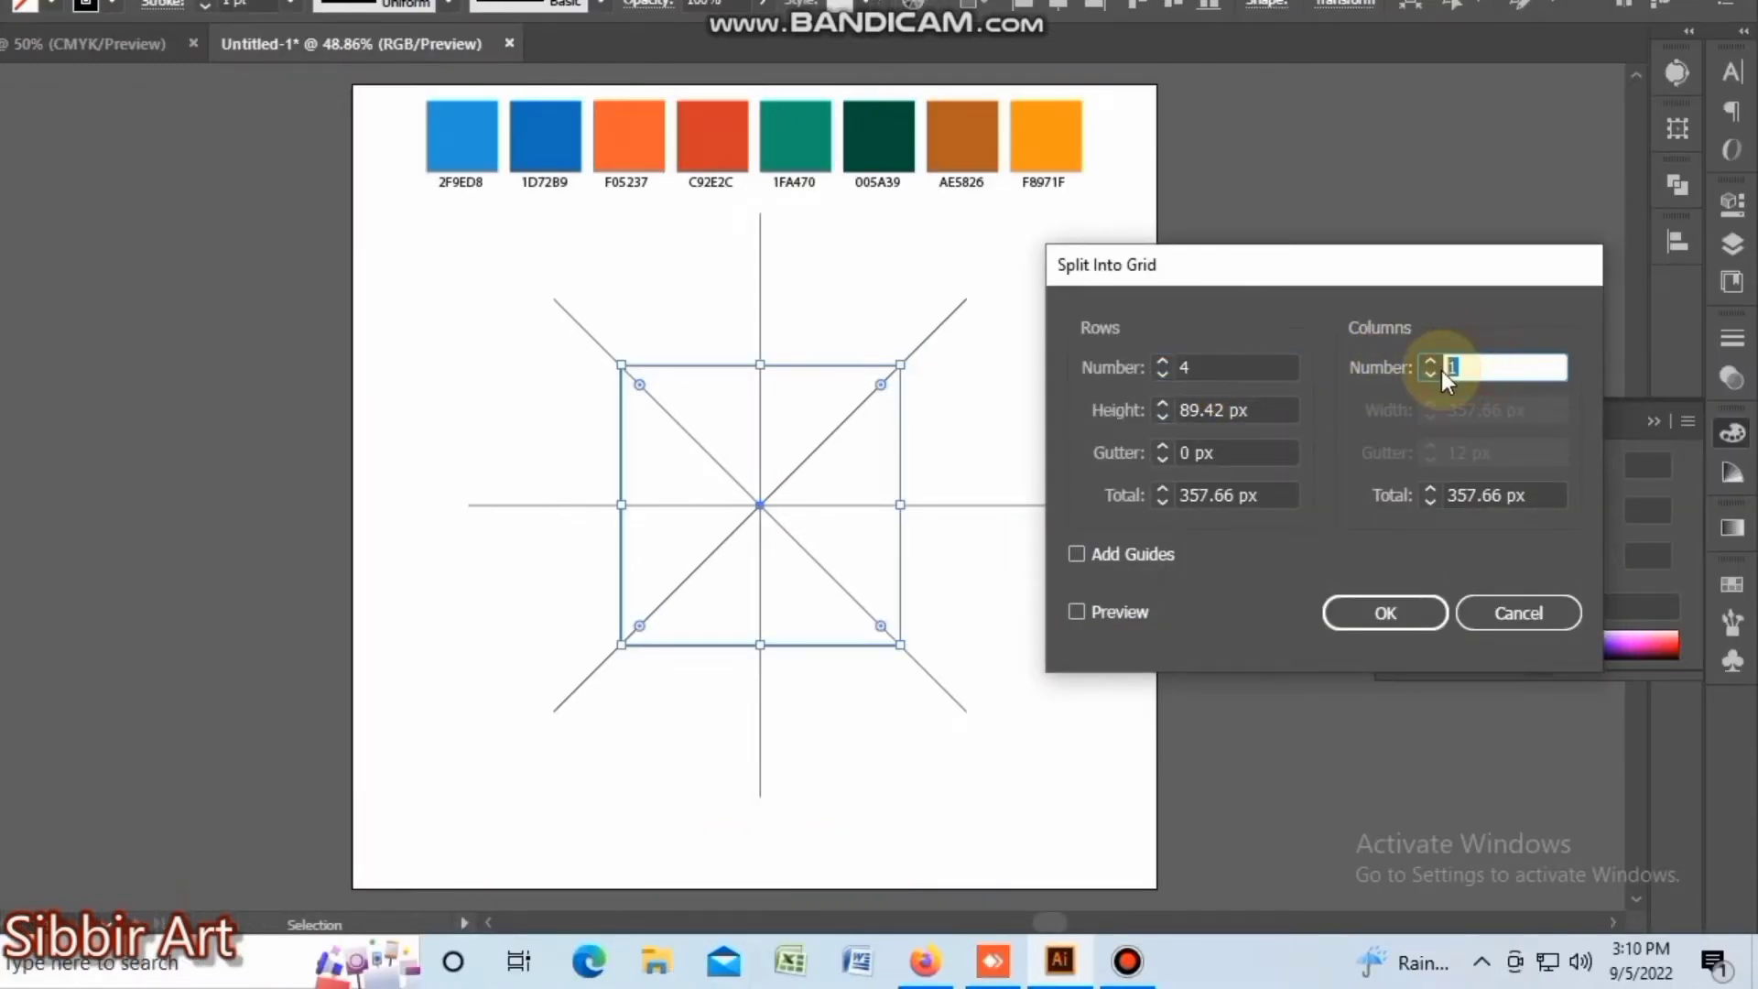
{"action": "type", "text": "4"}
{"action": "key", "text": "Return"}
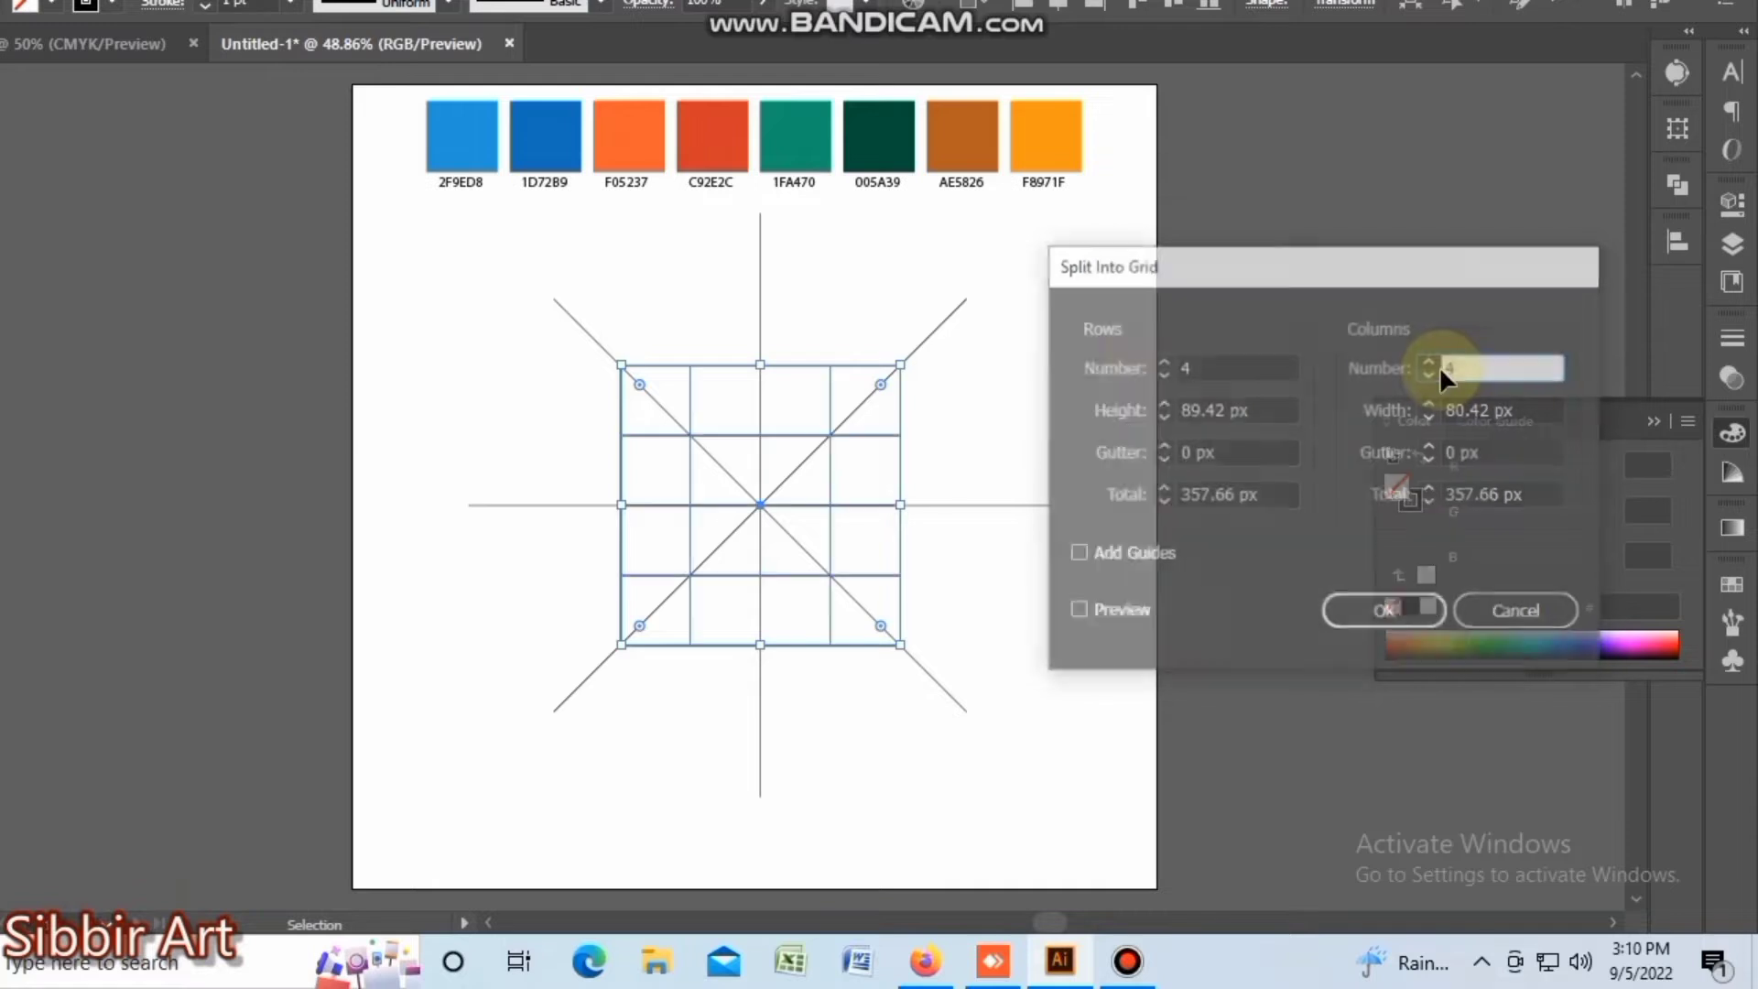
{"action": "left_click", "coordinate": [1058, 368]}
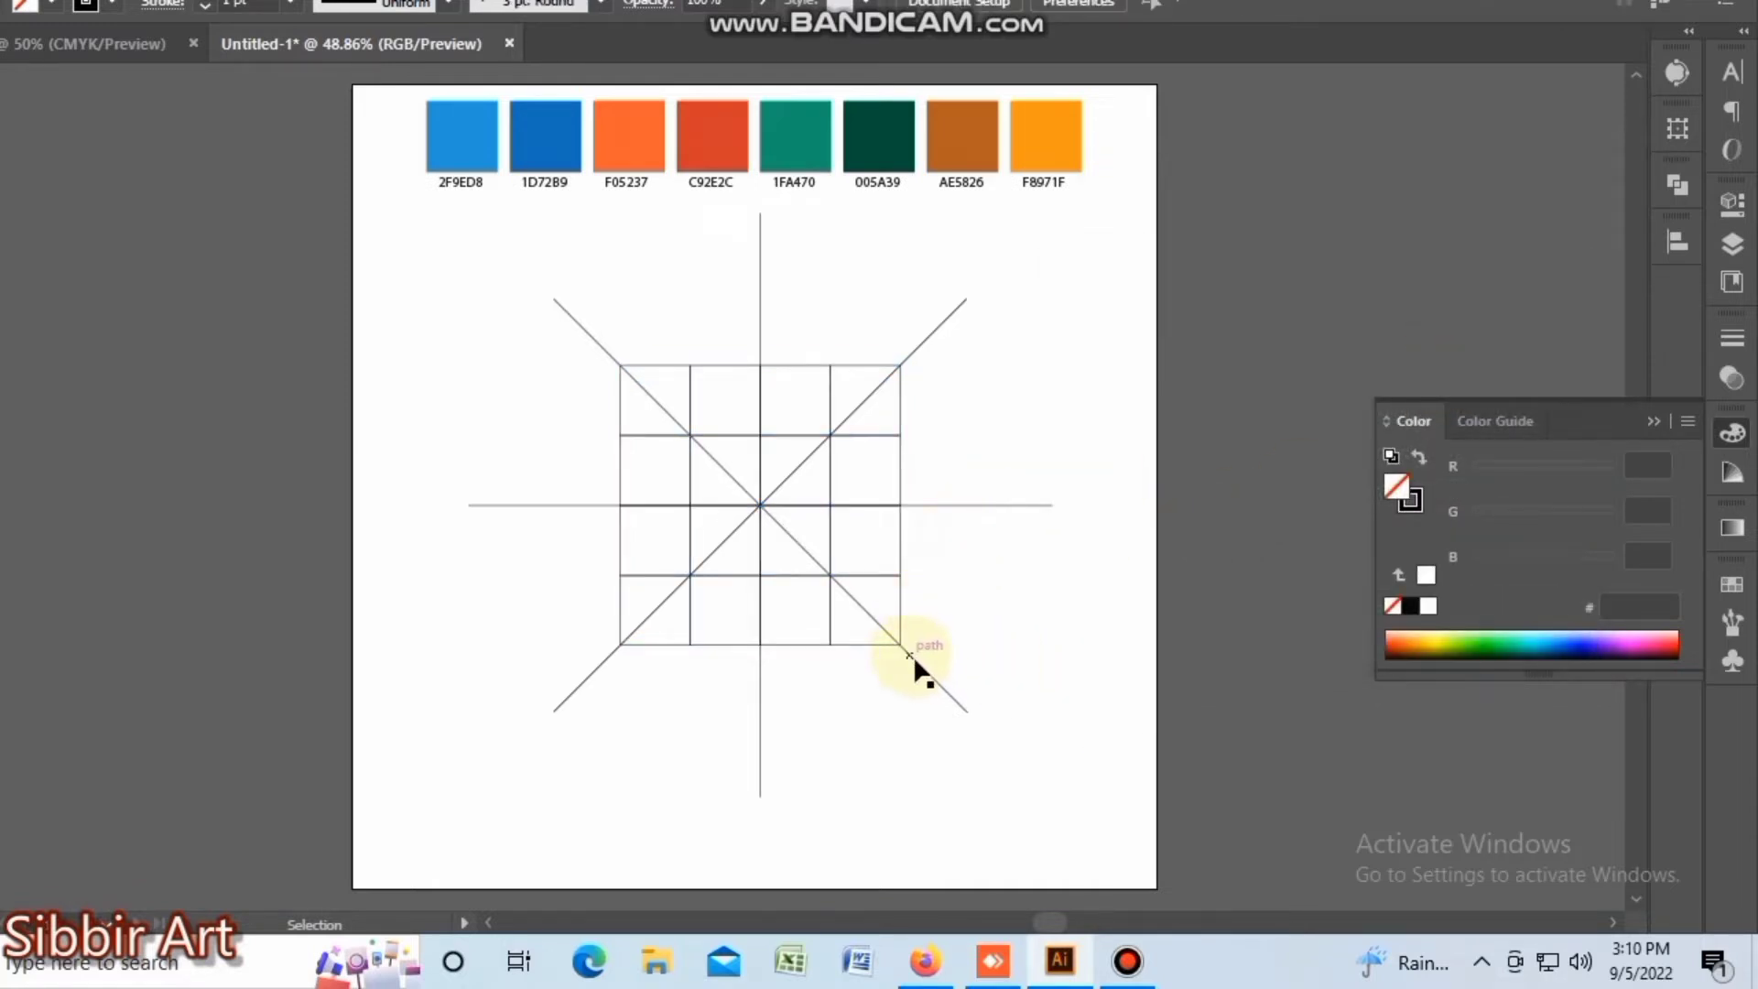
- Duplicate both diagonals in parallel to either side so the copies pass through the midpoints of the square's sides
{"action": "left_click_drag", "start_coordinate": [968, 661], "coordinate": [830, 718]}
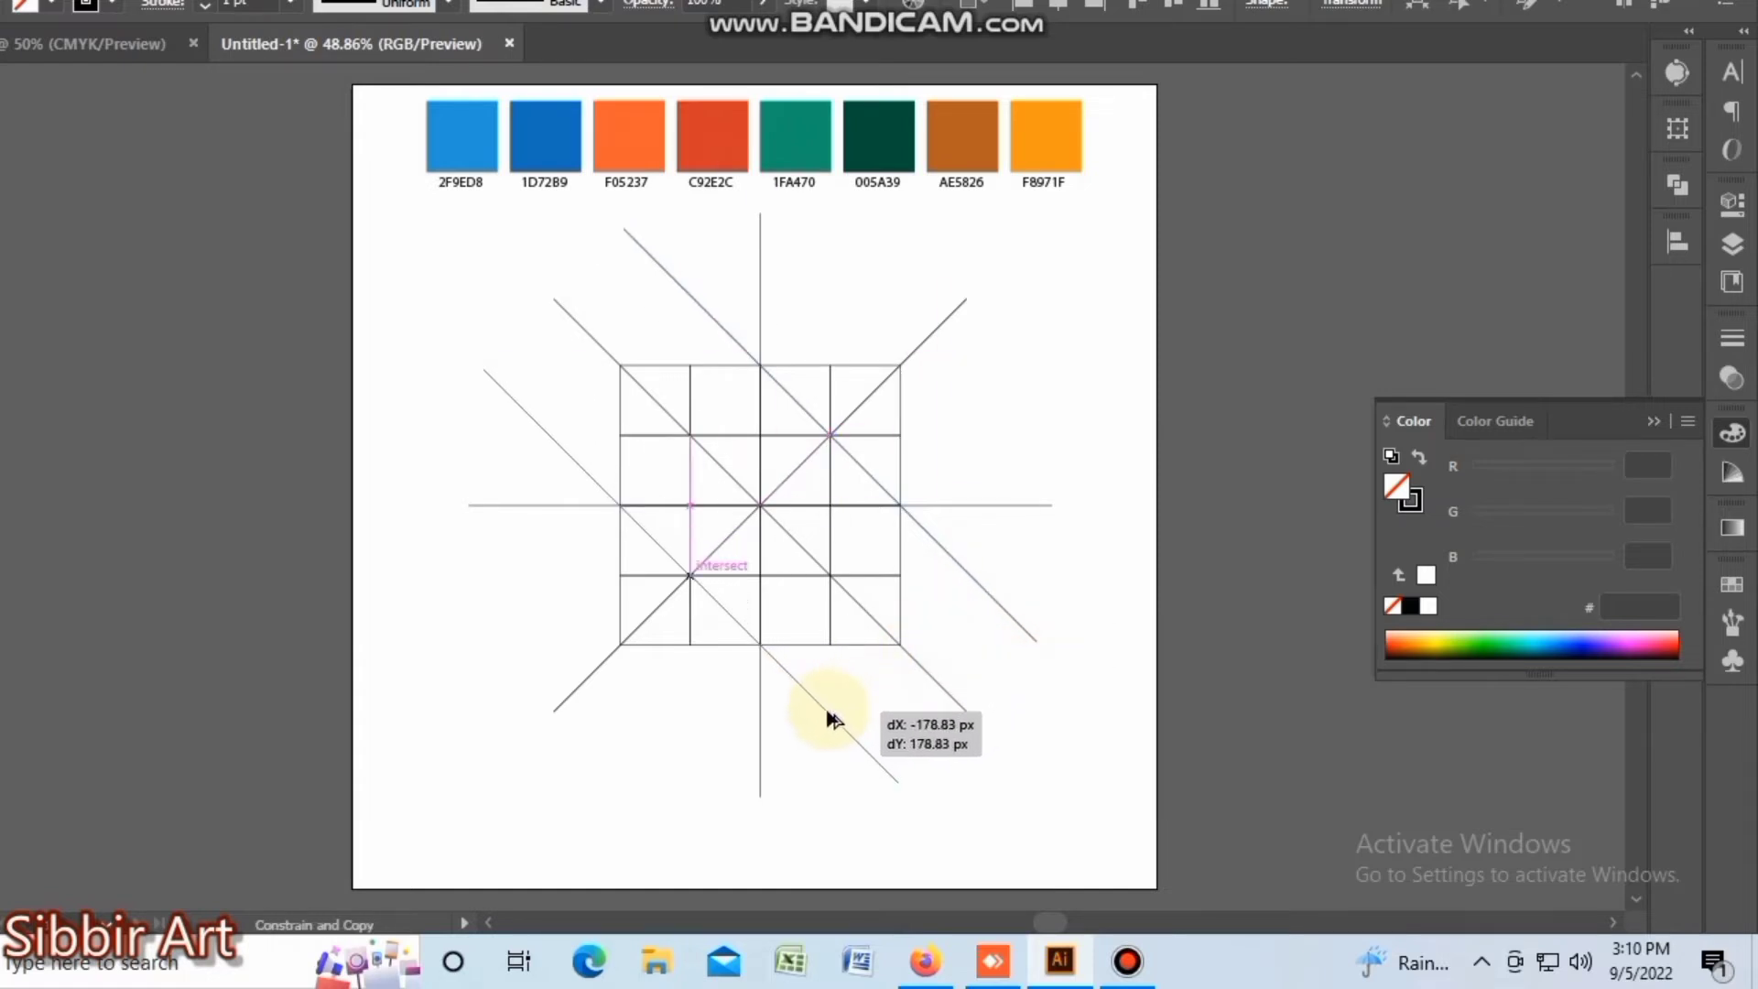
{"action": "left_click", "coordinate": [956, 776]}
{"action": "left_click", "coordinate": [745, 522]}
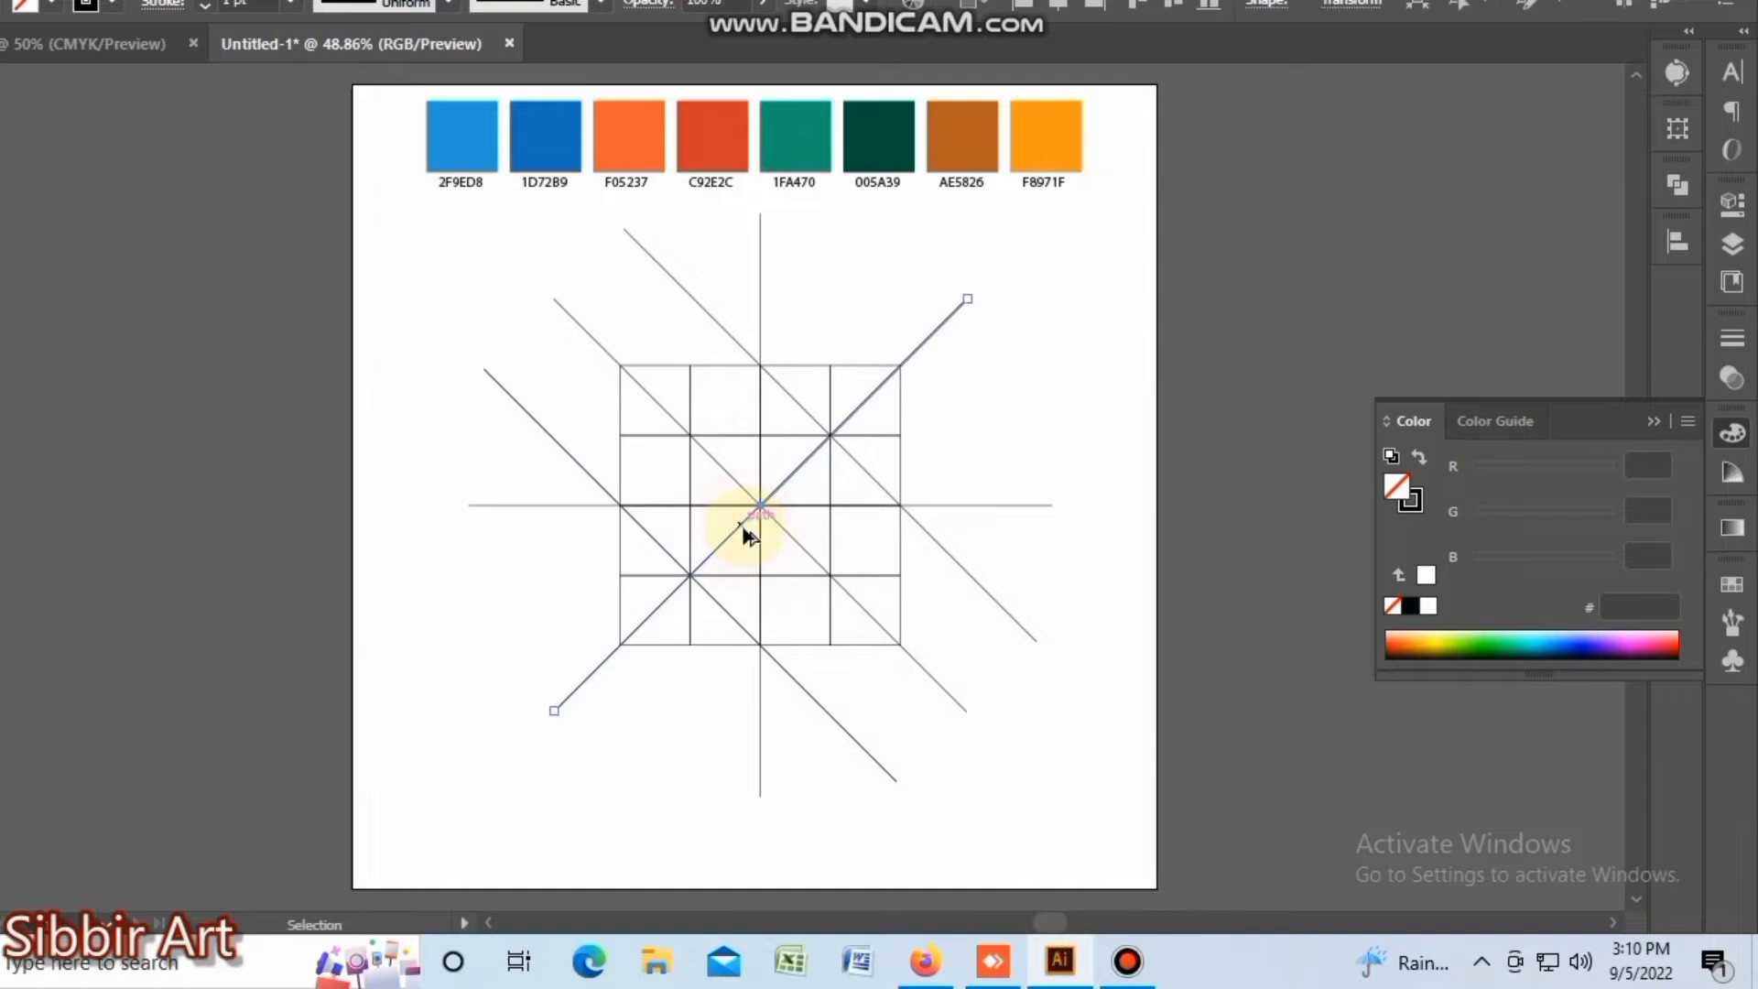
{"action": "left_click_drag", "start_coordinate": [746, 534], "coordinate": [815, 596]}
{"action": "left_click", "coordinate": [1005, 689]}
- Select the square grid with all its guide lines and set a light blue fill for the Shape Builder tool
{"action": "left_click_drag", "start_coordinate": [1048, 735], "coordinate": [685, 445]}
{"action": "key", "text": "ctrl+plus"}
{"action": "left_click_drag", "start_coordinate": [877, 370], "coordinate": [939, 514]}
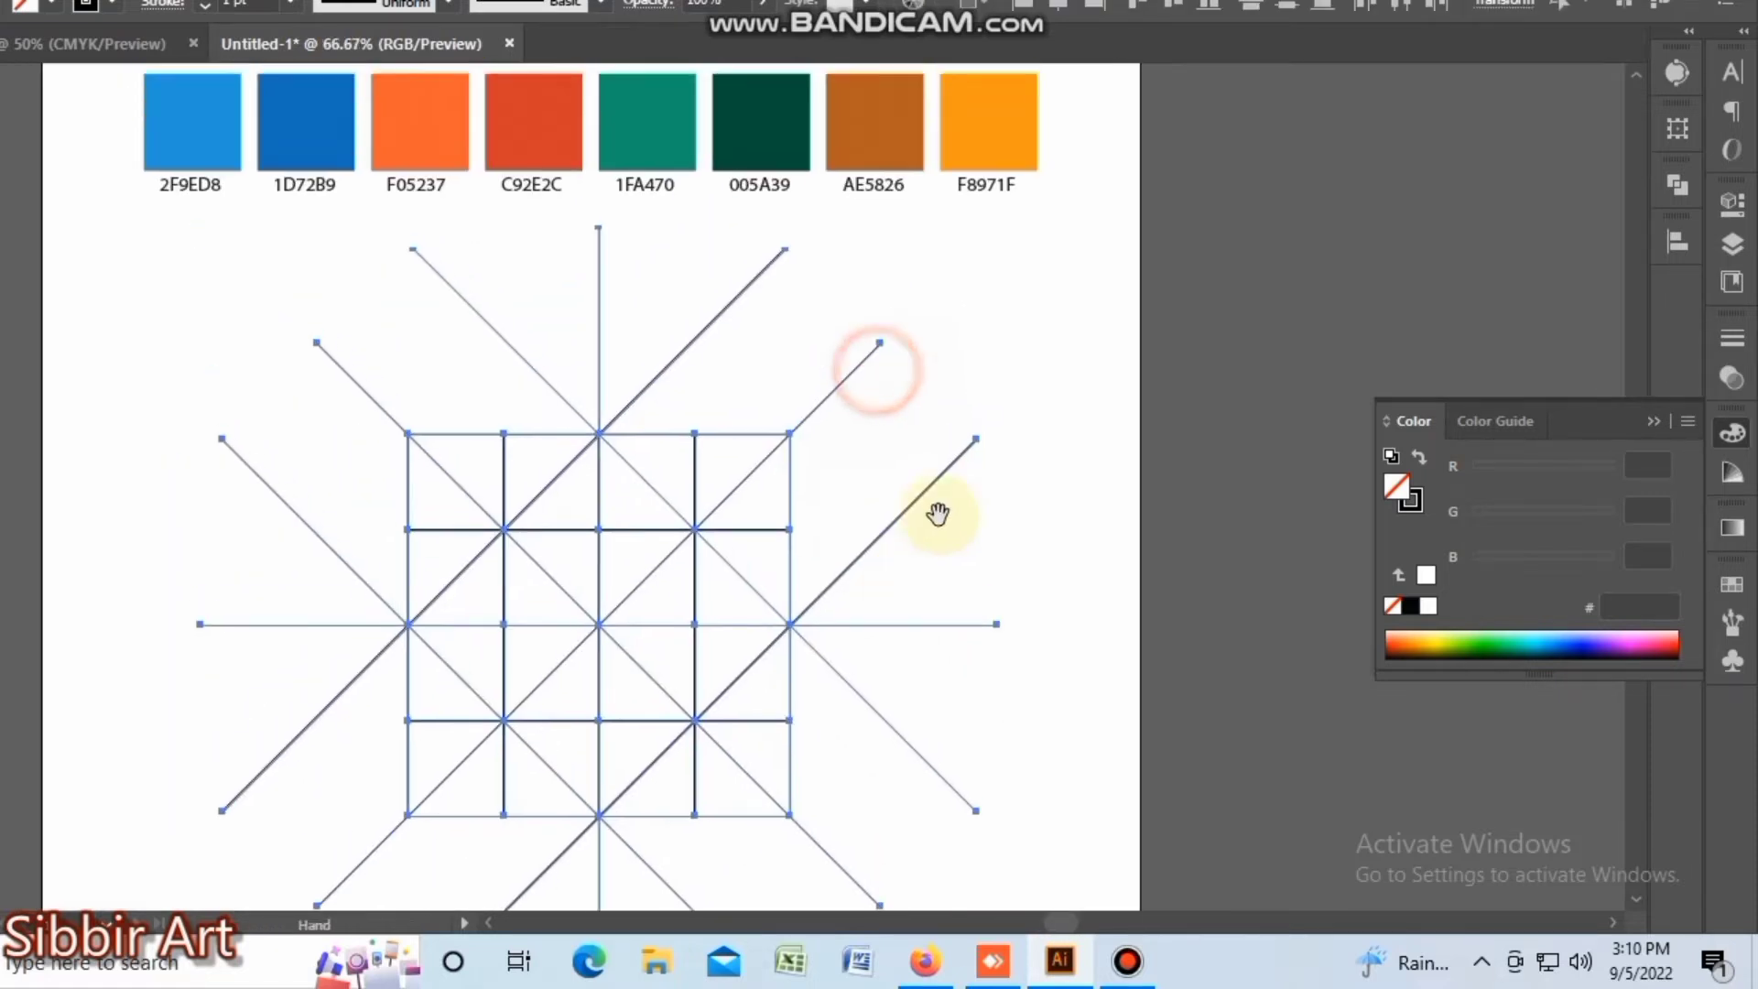
{"action": "left_click", "coordinate": [1037, 346]}
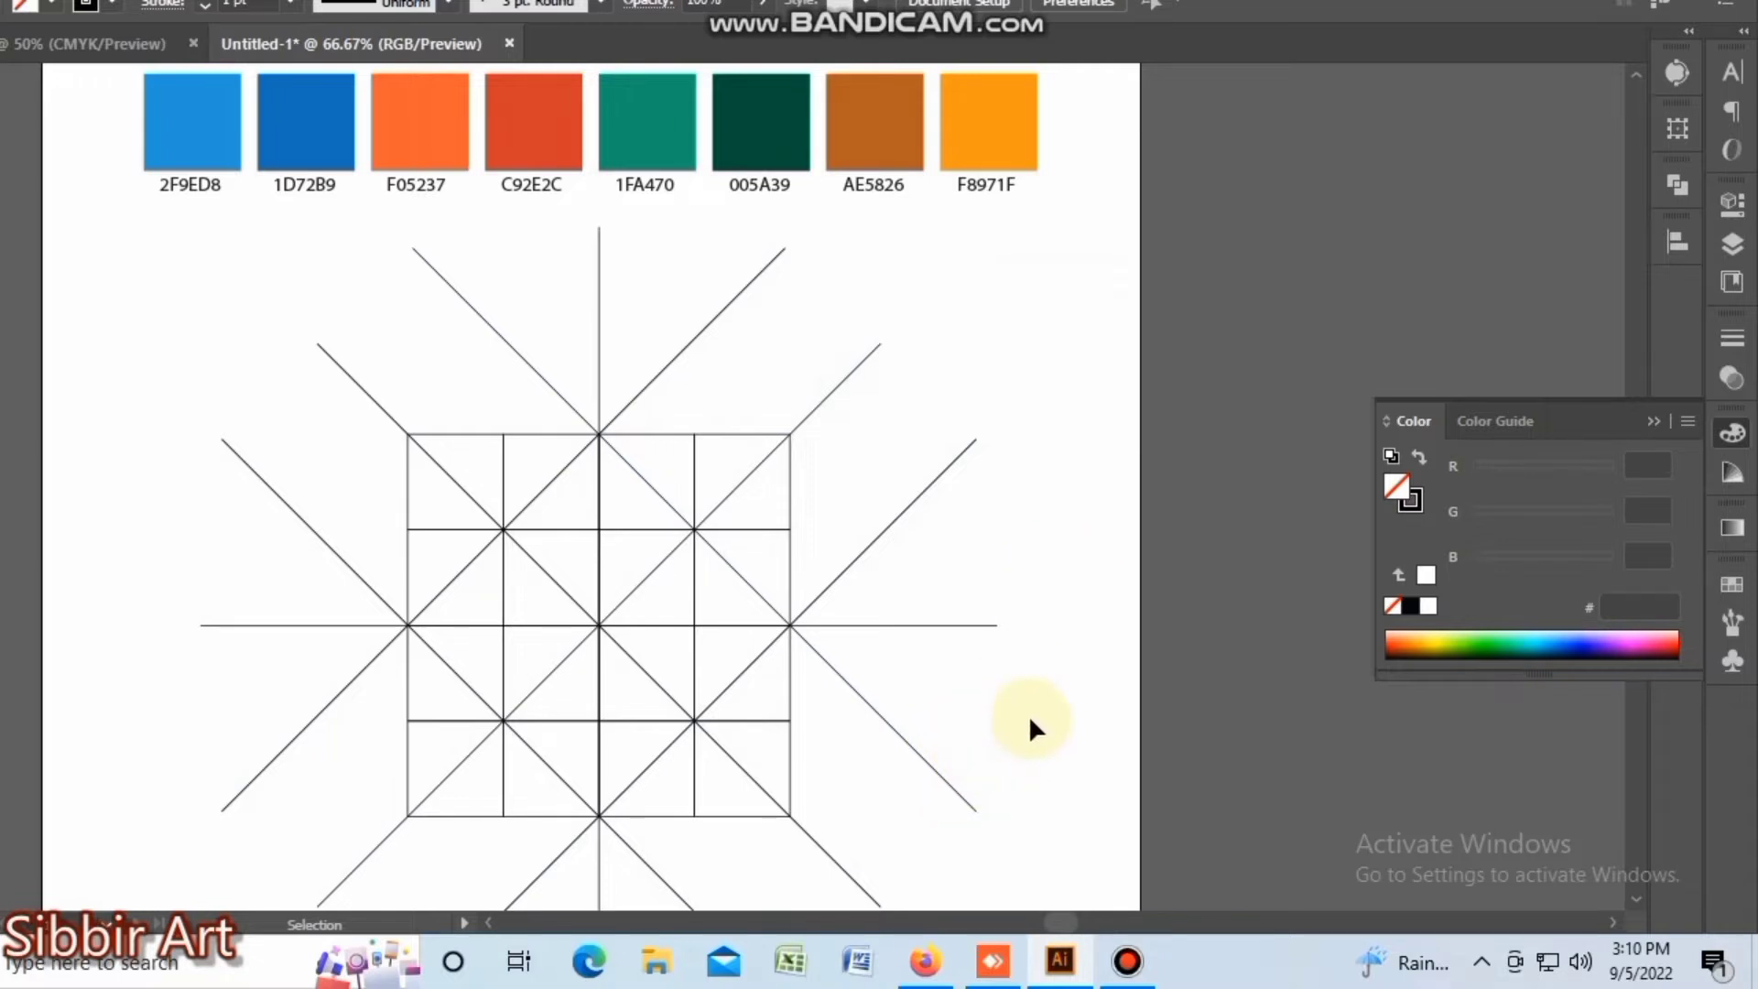
{"action": "left_click_drag", "start_coordinate": [1029, 714], "coordinate": [439, 455]}
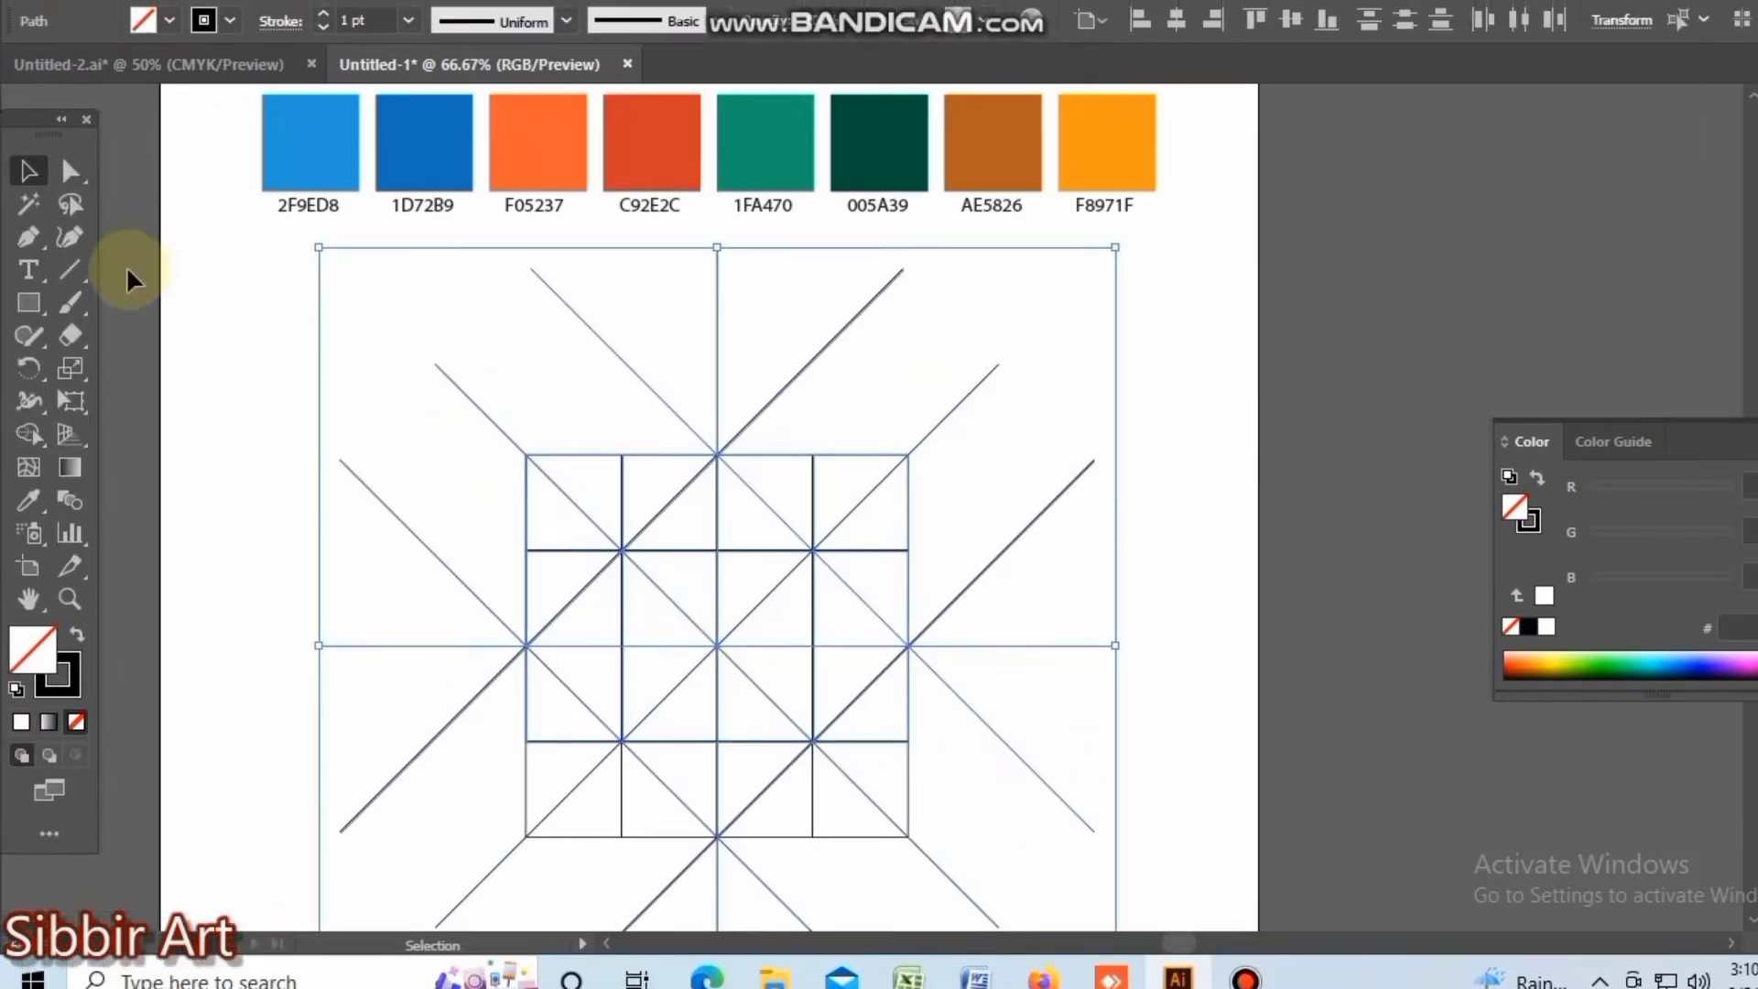
{"action": "left_click", "coordinate": [28, 434]}
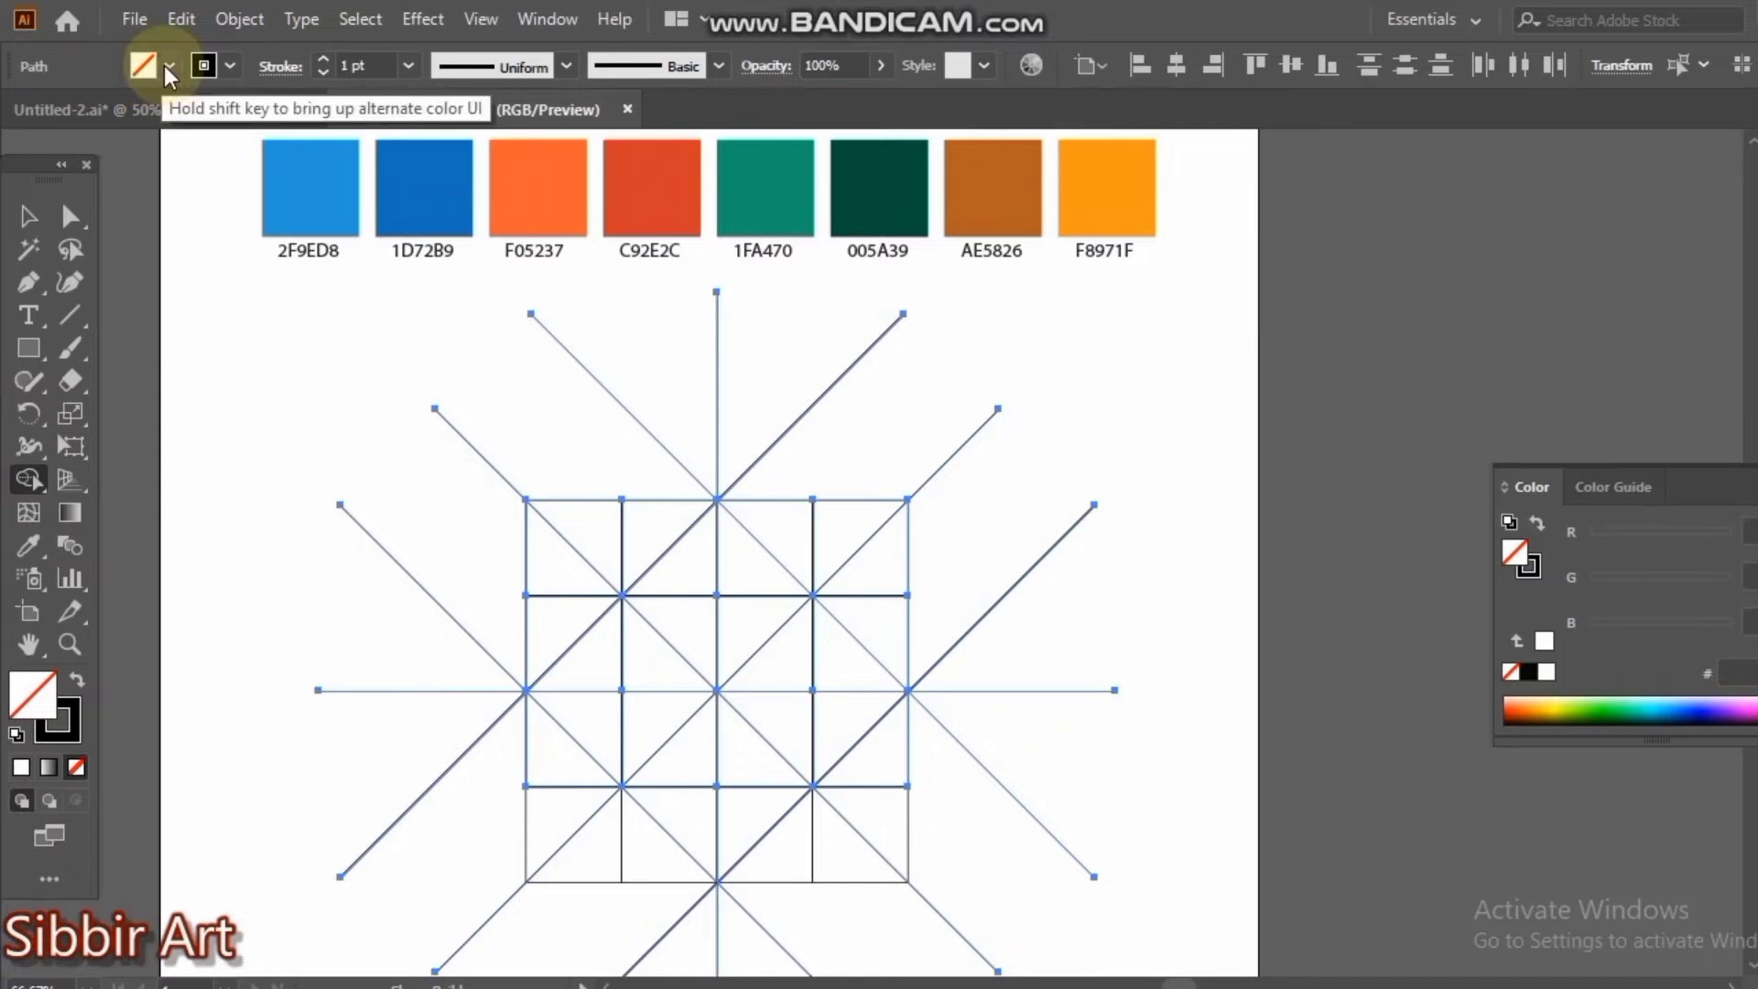
{"action": "left_click", "coordinate": [165, 65]}
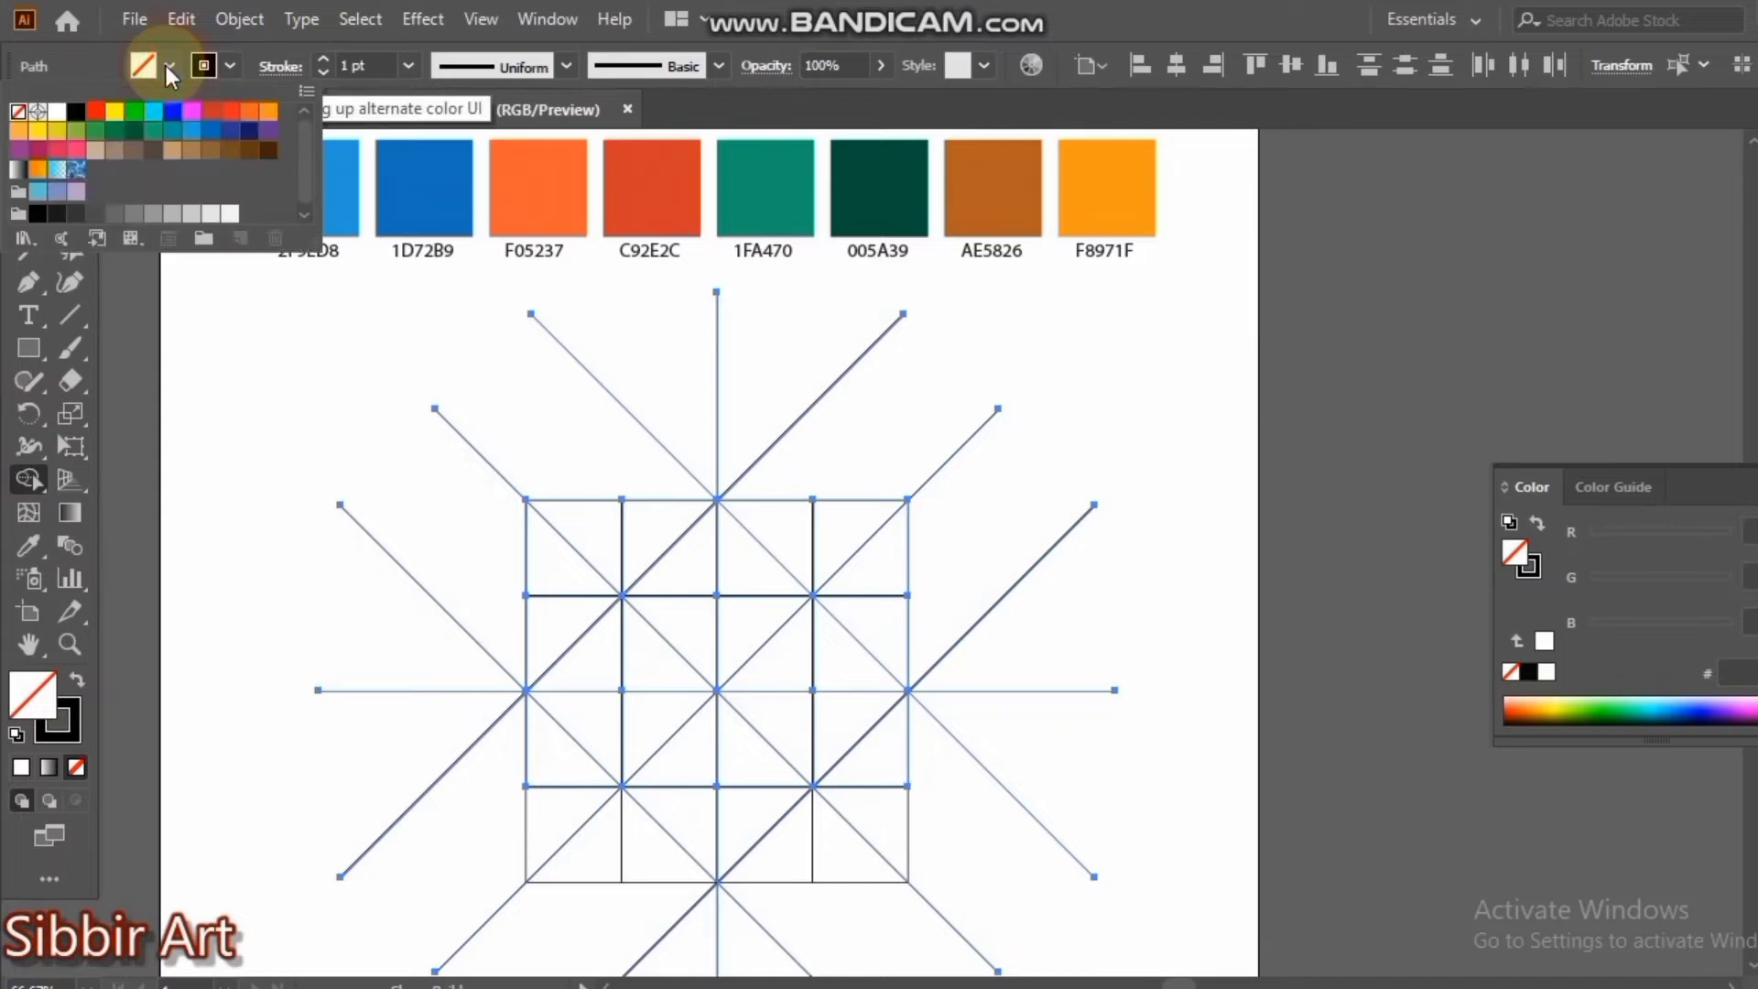
{"action": "left_click", "coordinate": [191, 130]}
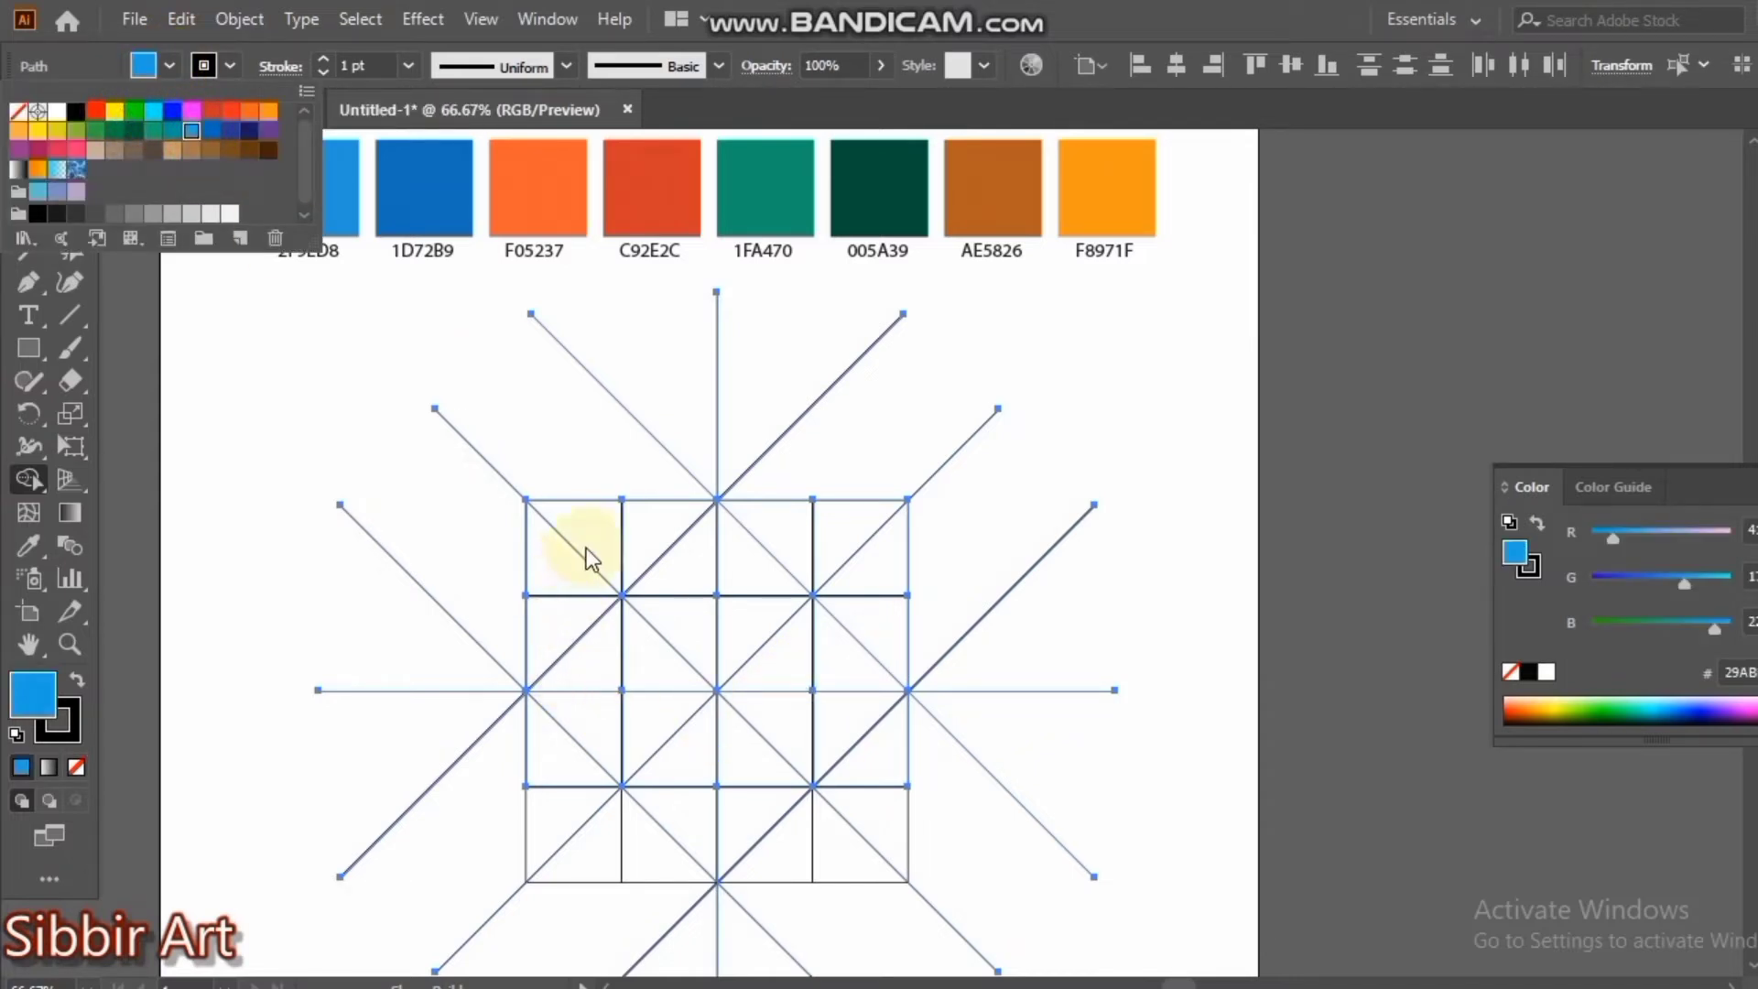
- Build a blue pinwheel with Shape Builder from the triangles of the central 2×2 cells and one adjoining triangle on each side
{"action": "left_click", "coordinate": [586, 672]}
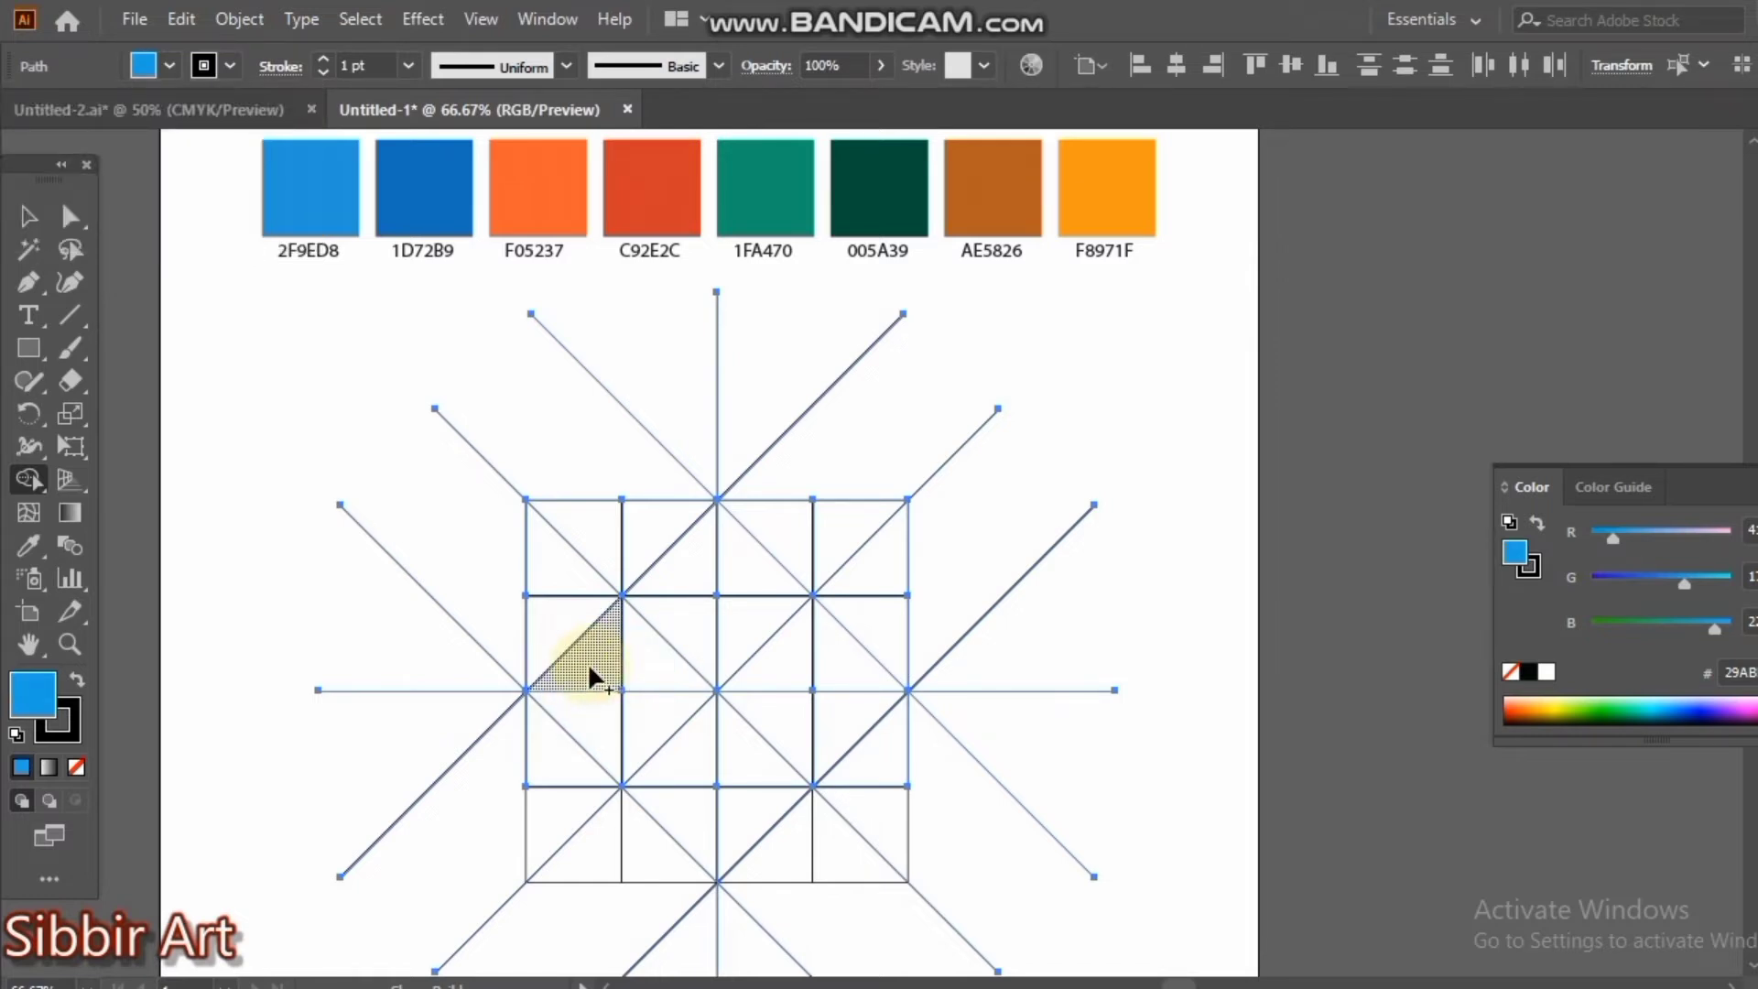
{"action": "left_click", "coordinate": [639, 662]}
{"action": "left_click", "coordinate": [678, 624]}
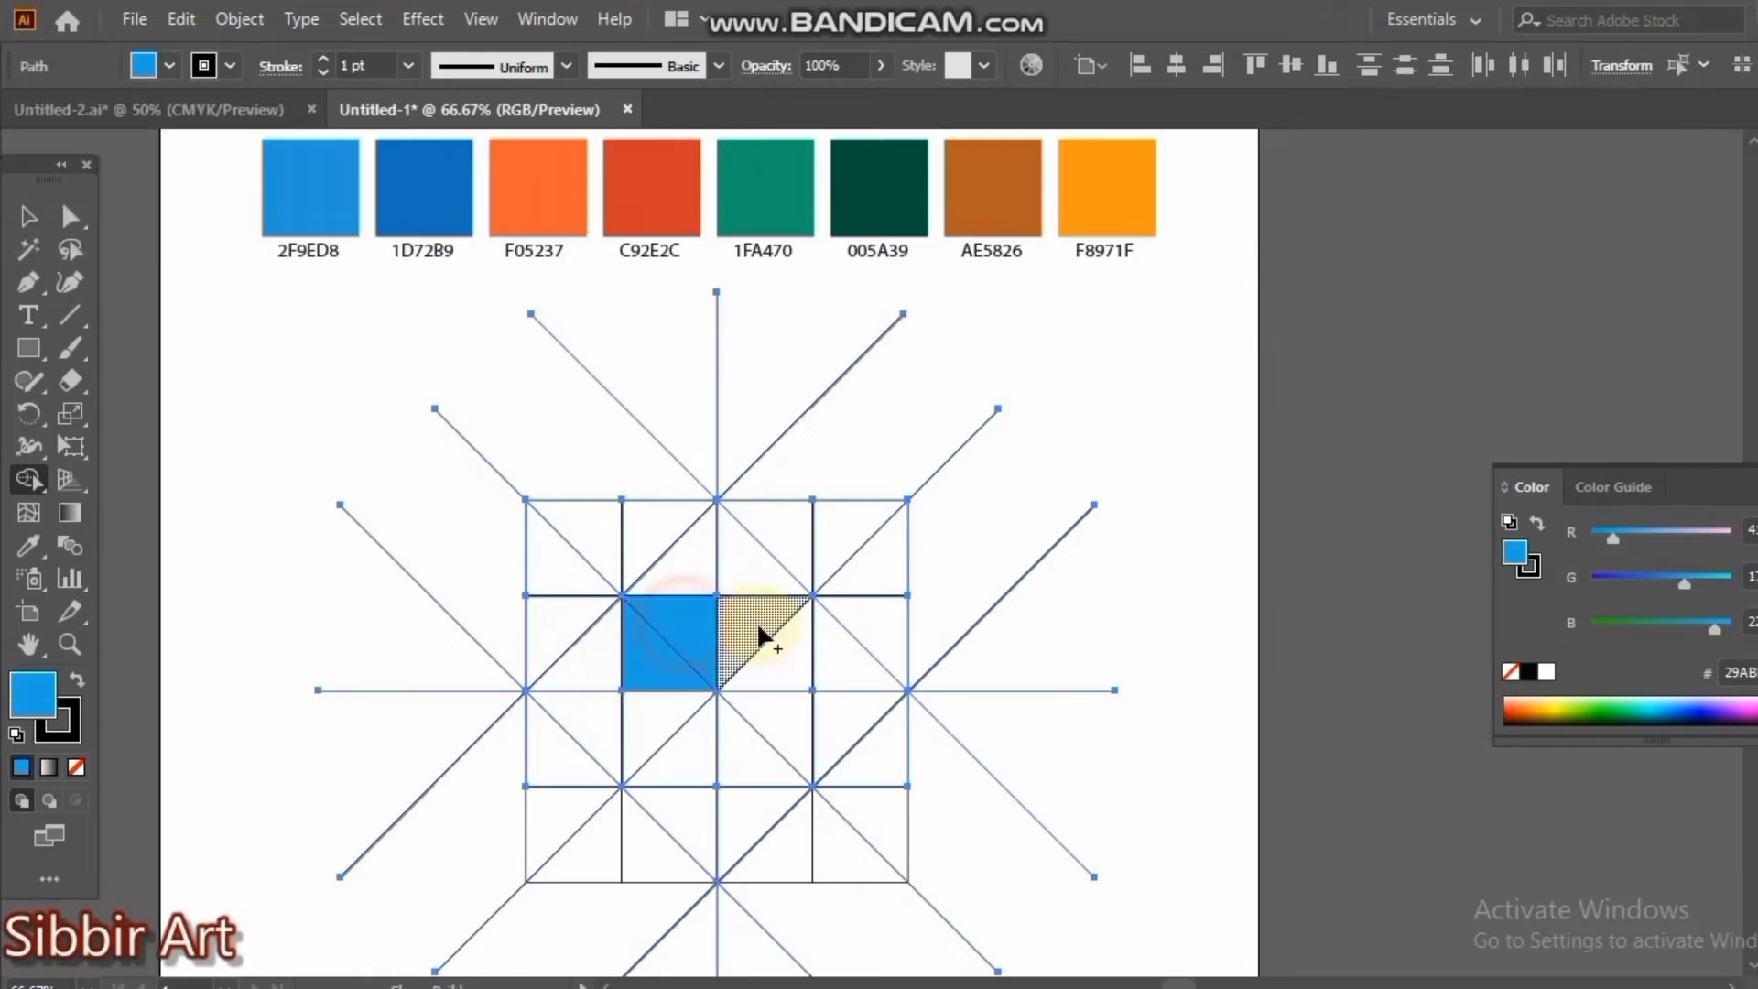
{"action": "left_click", "coordinate": [783, 728]}
{"action": "left_click", "coordinate": [739, 758]}
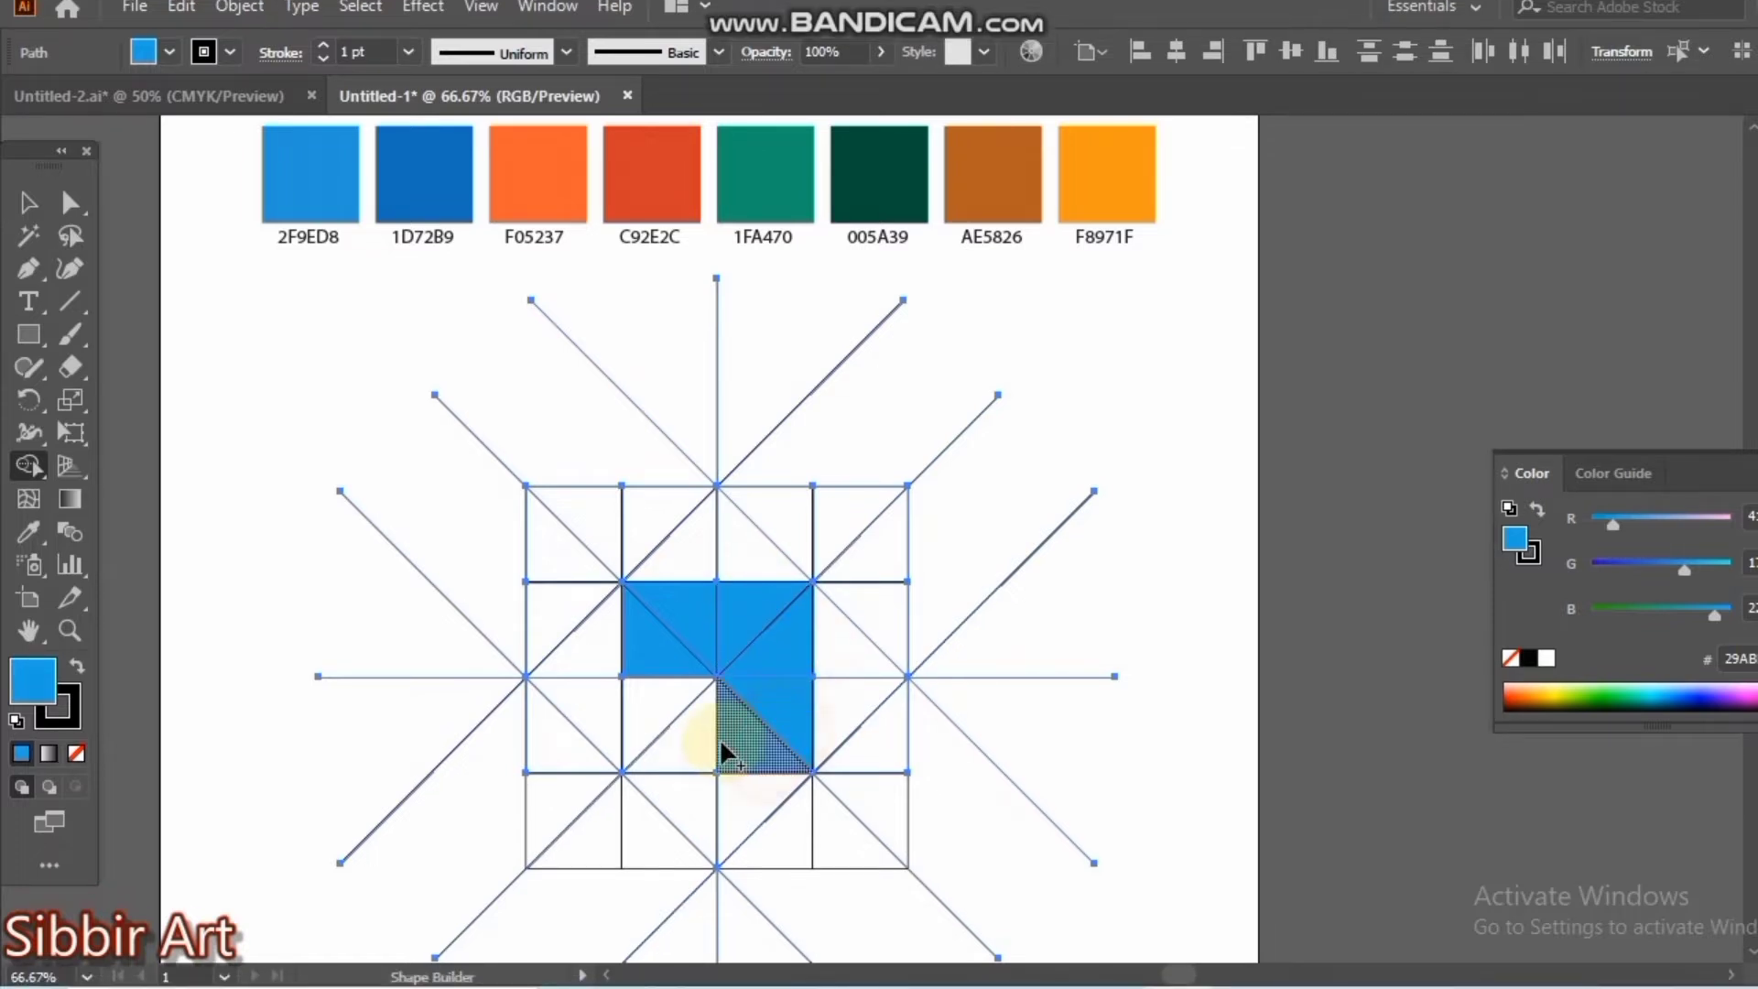
{"action": "left_click", "coordinate": [639, 698]}
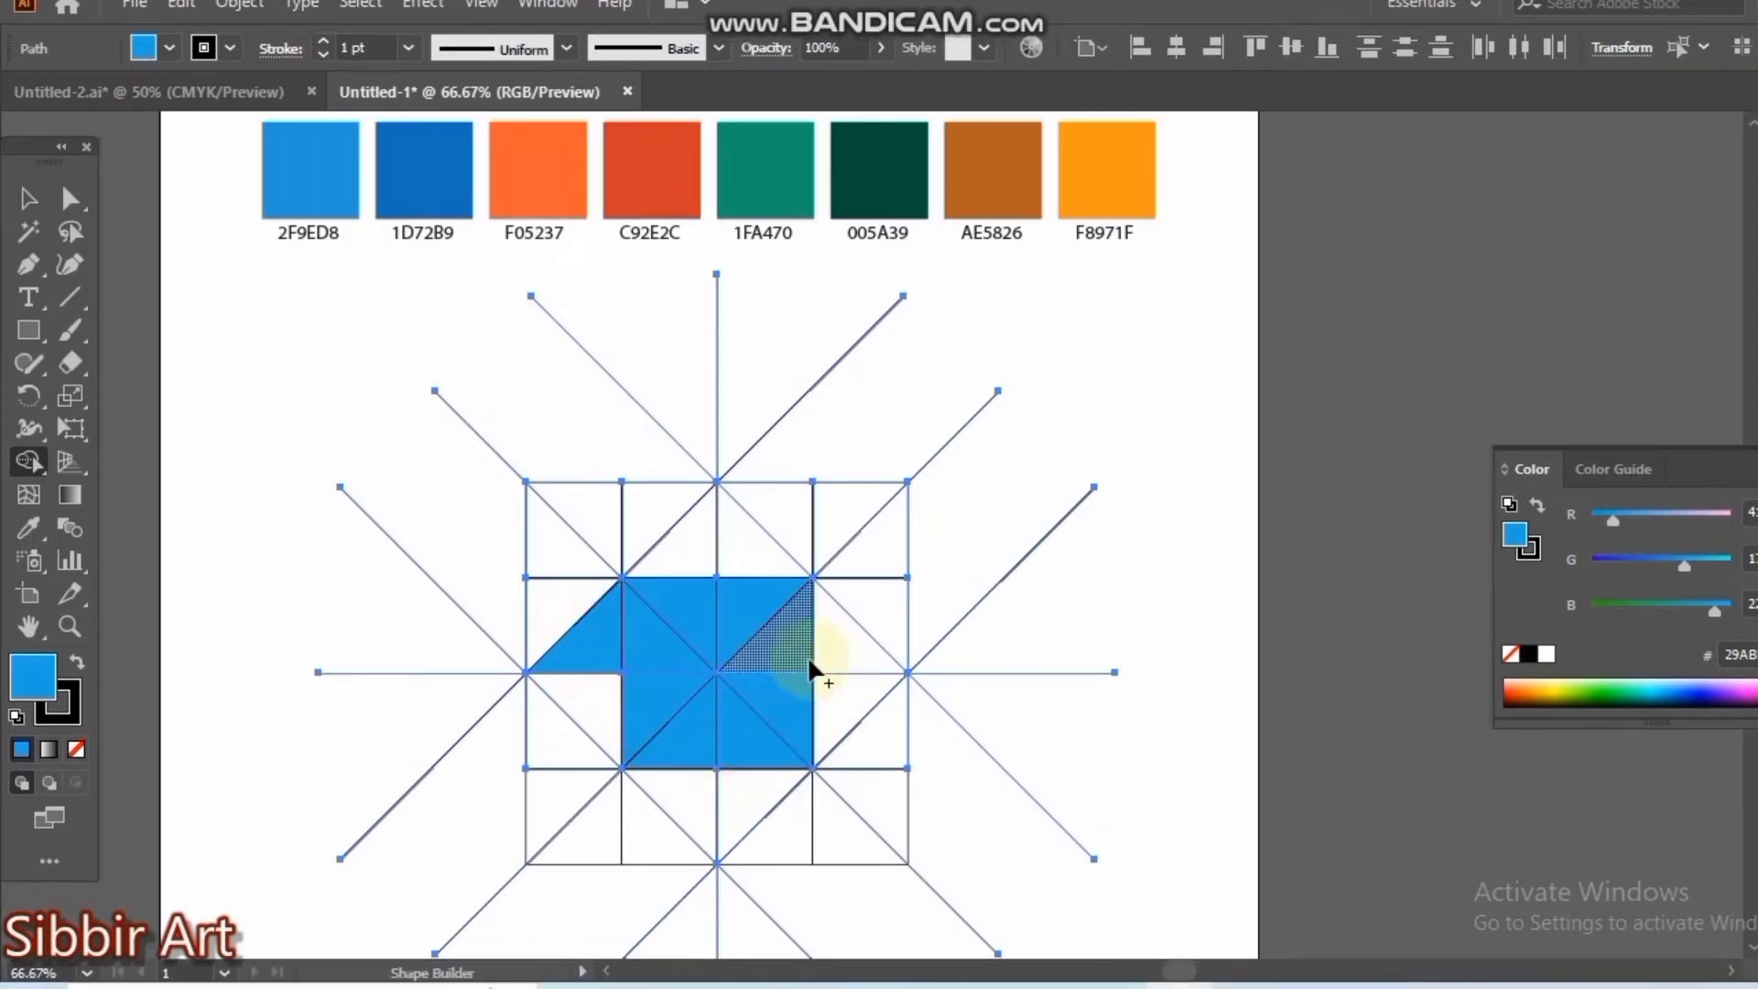
{"action": "left_click", "coordinate": [839, 697]}
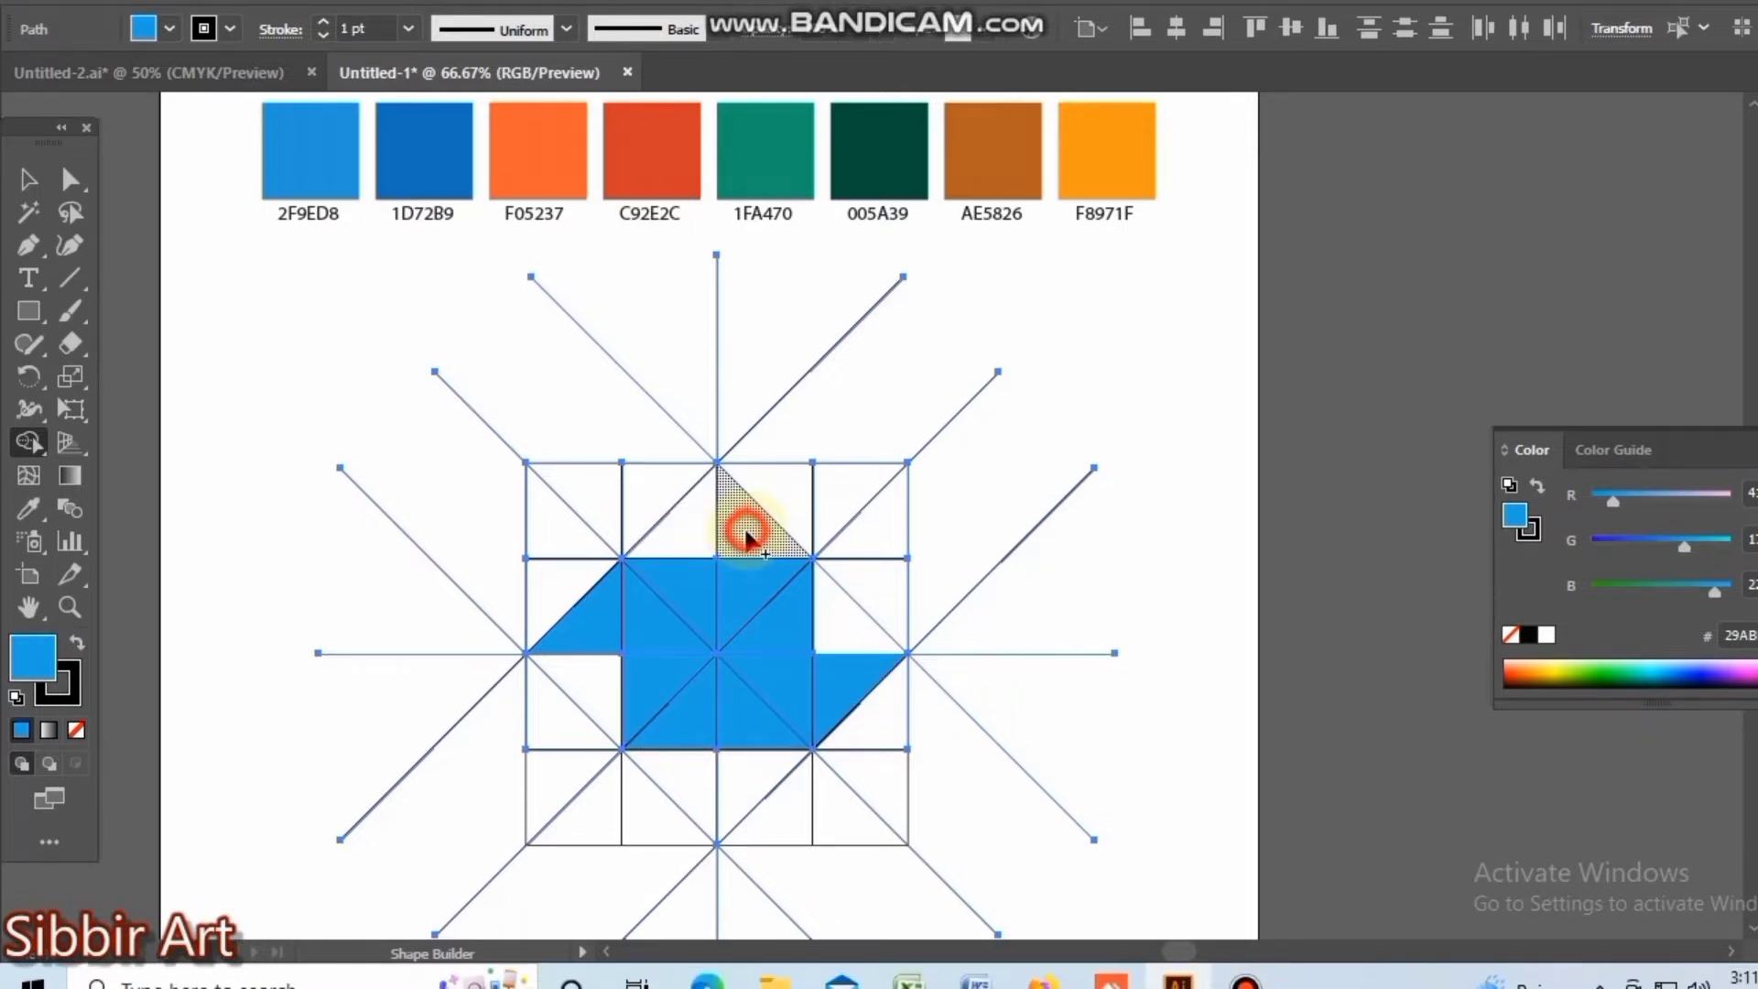
{"action": "left_click", "coordinate": [746, 536]}
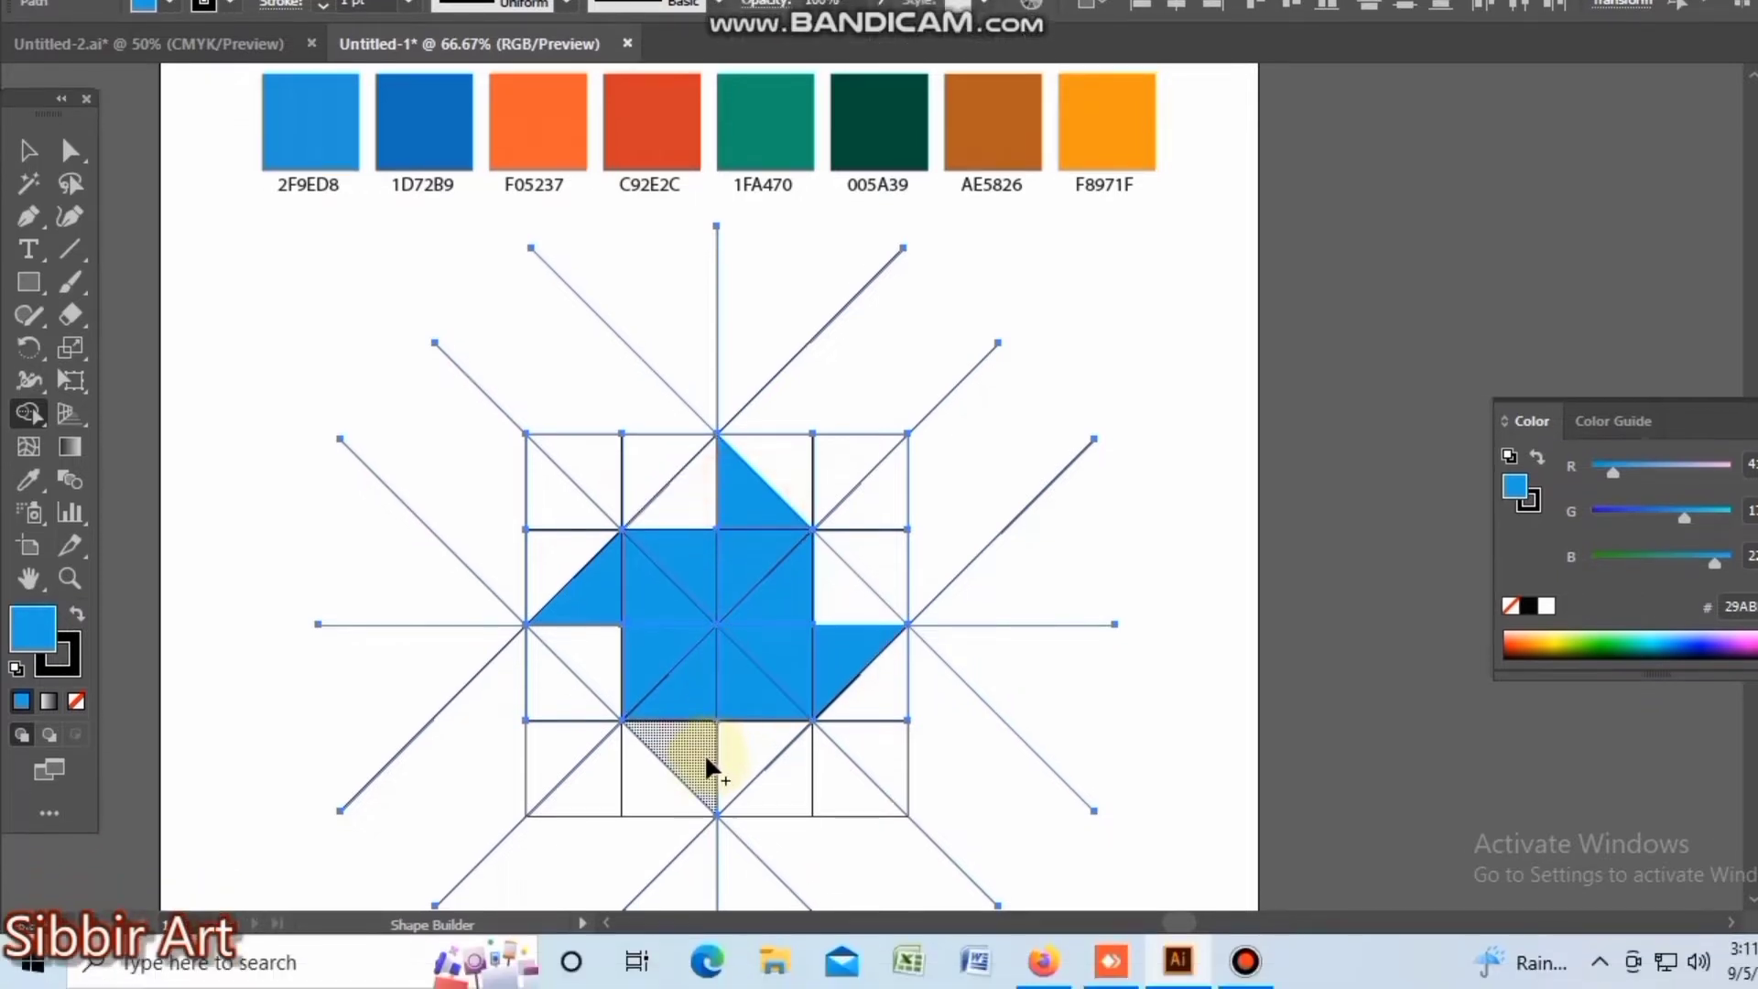
{"action": "left_click", "coordinate": [693, 780]}
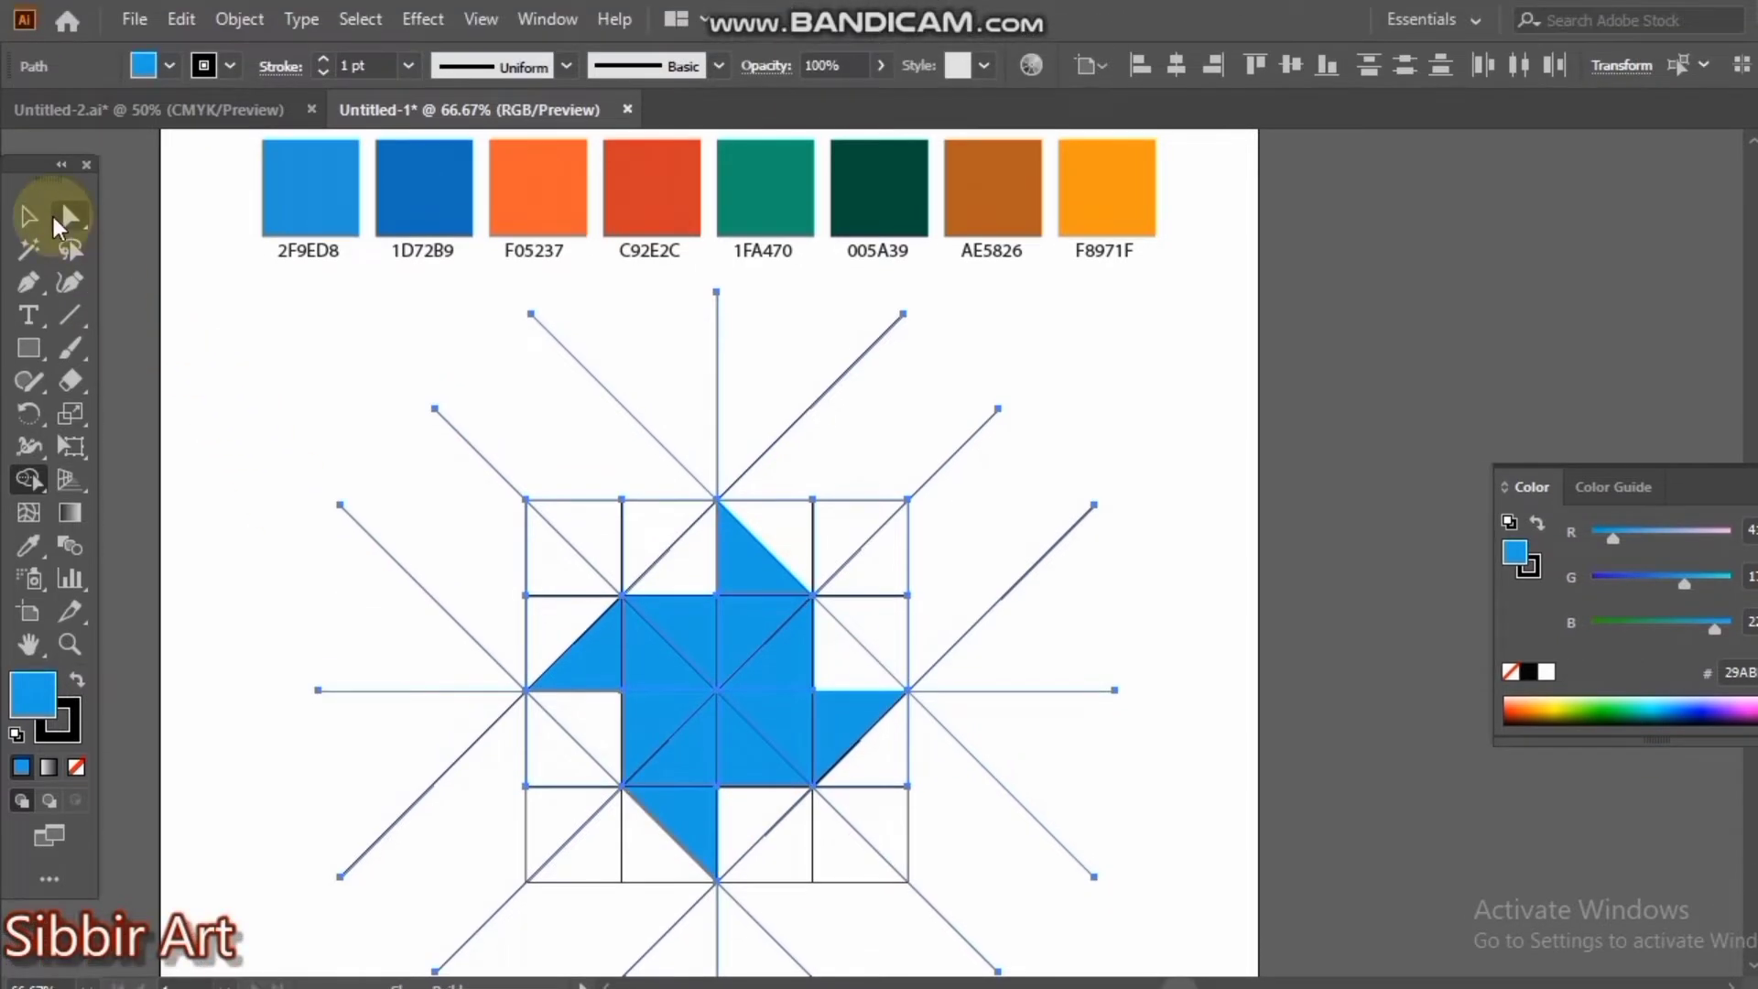
- Select all the blue pinwheel shapes by their matching fill with the Magic Wand and hide them
{"action": "left_click", "coordinate": [44, 218]}
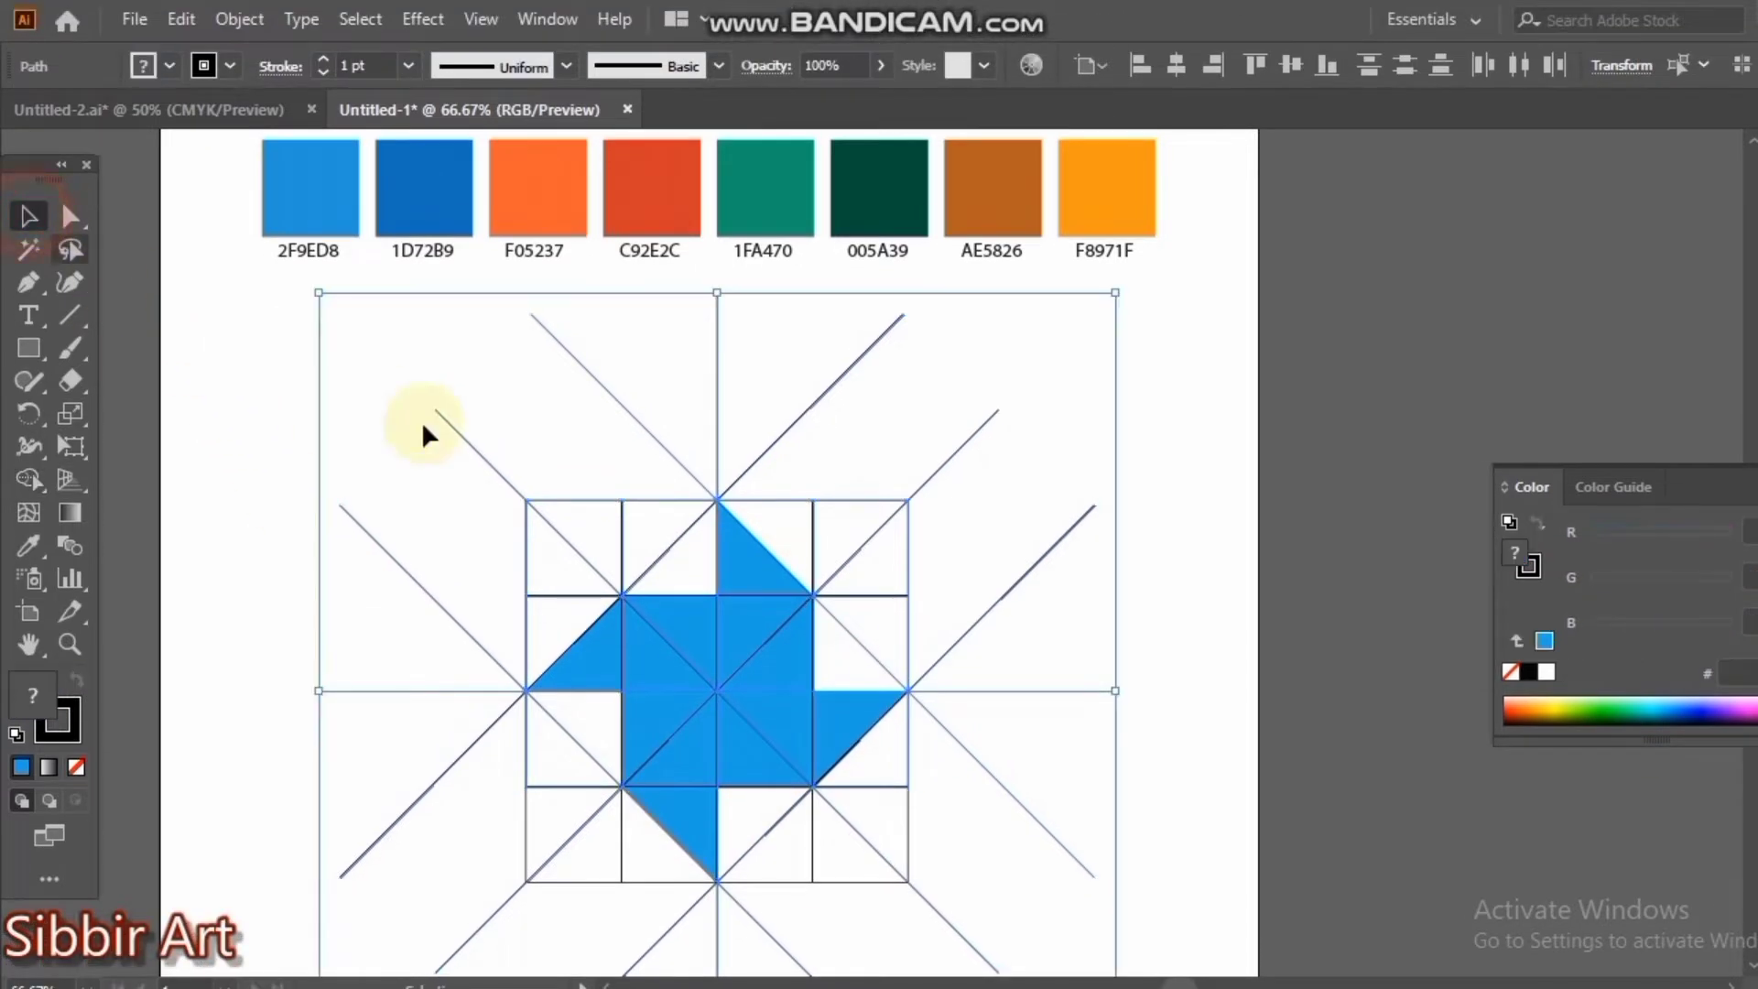
{"action": "left_click", "coordinate": [28, 249]}
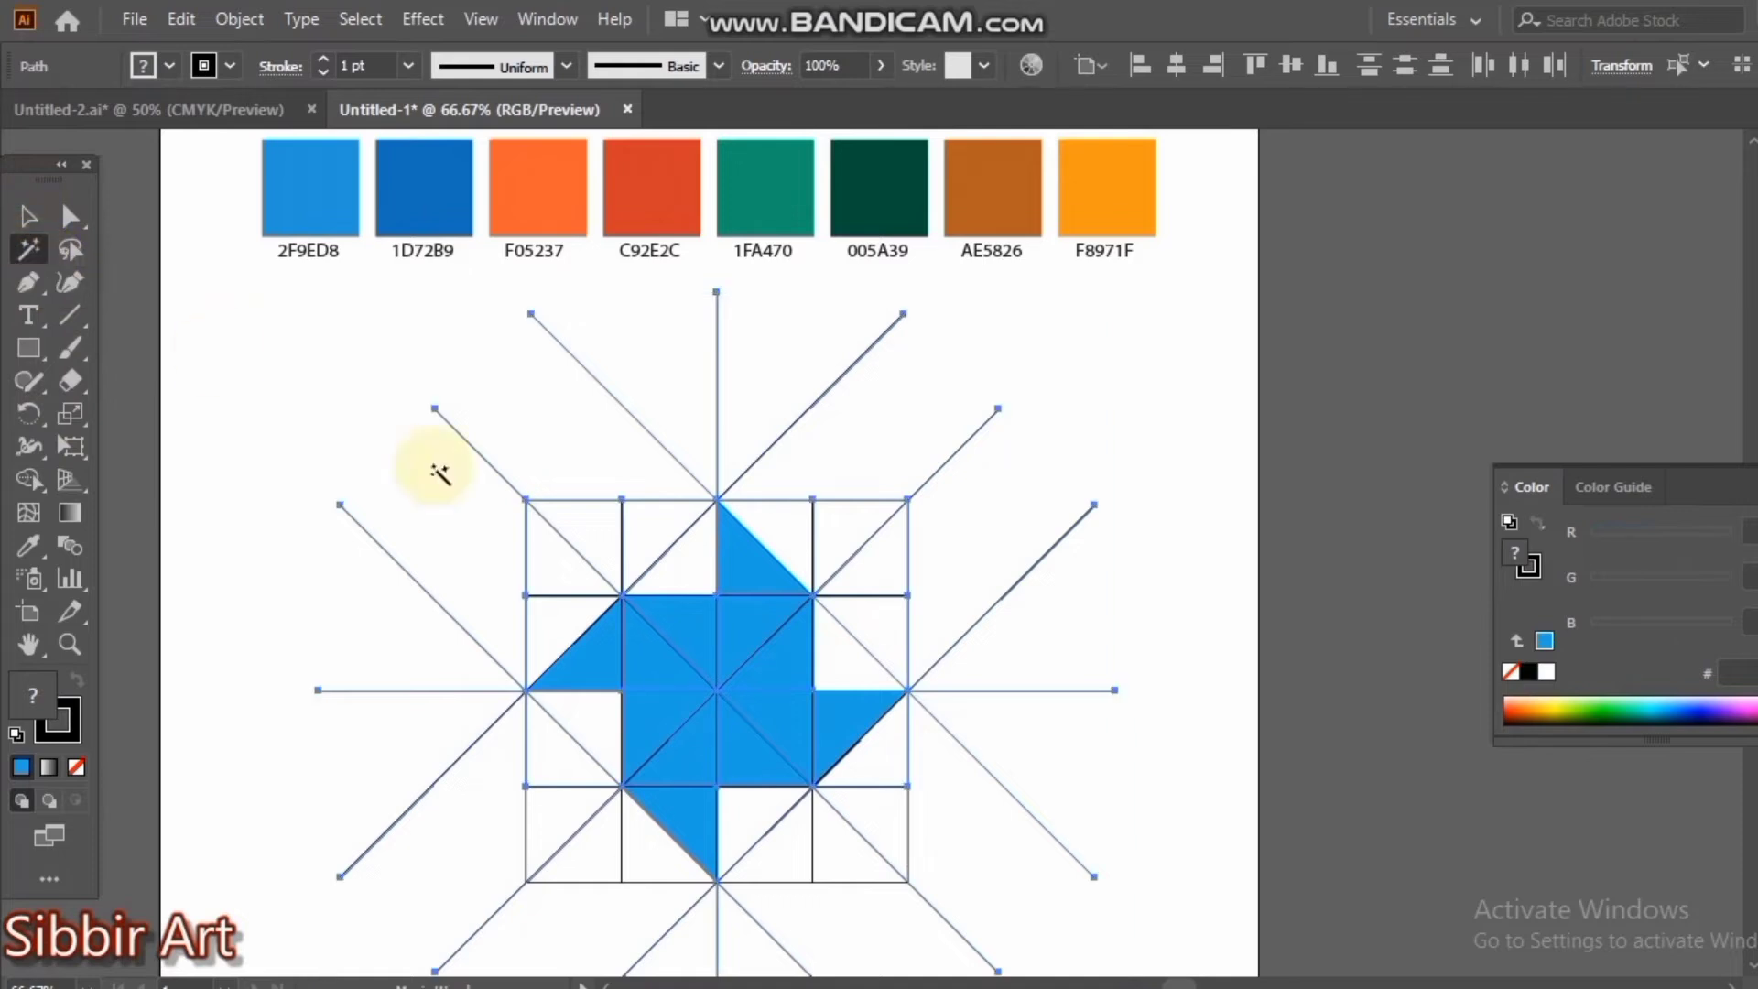
{"action": "left_click", "coordinate": [747, 636]}
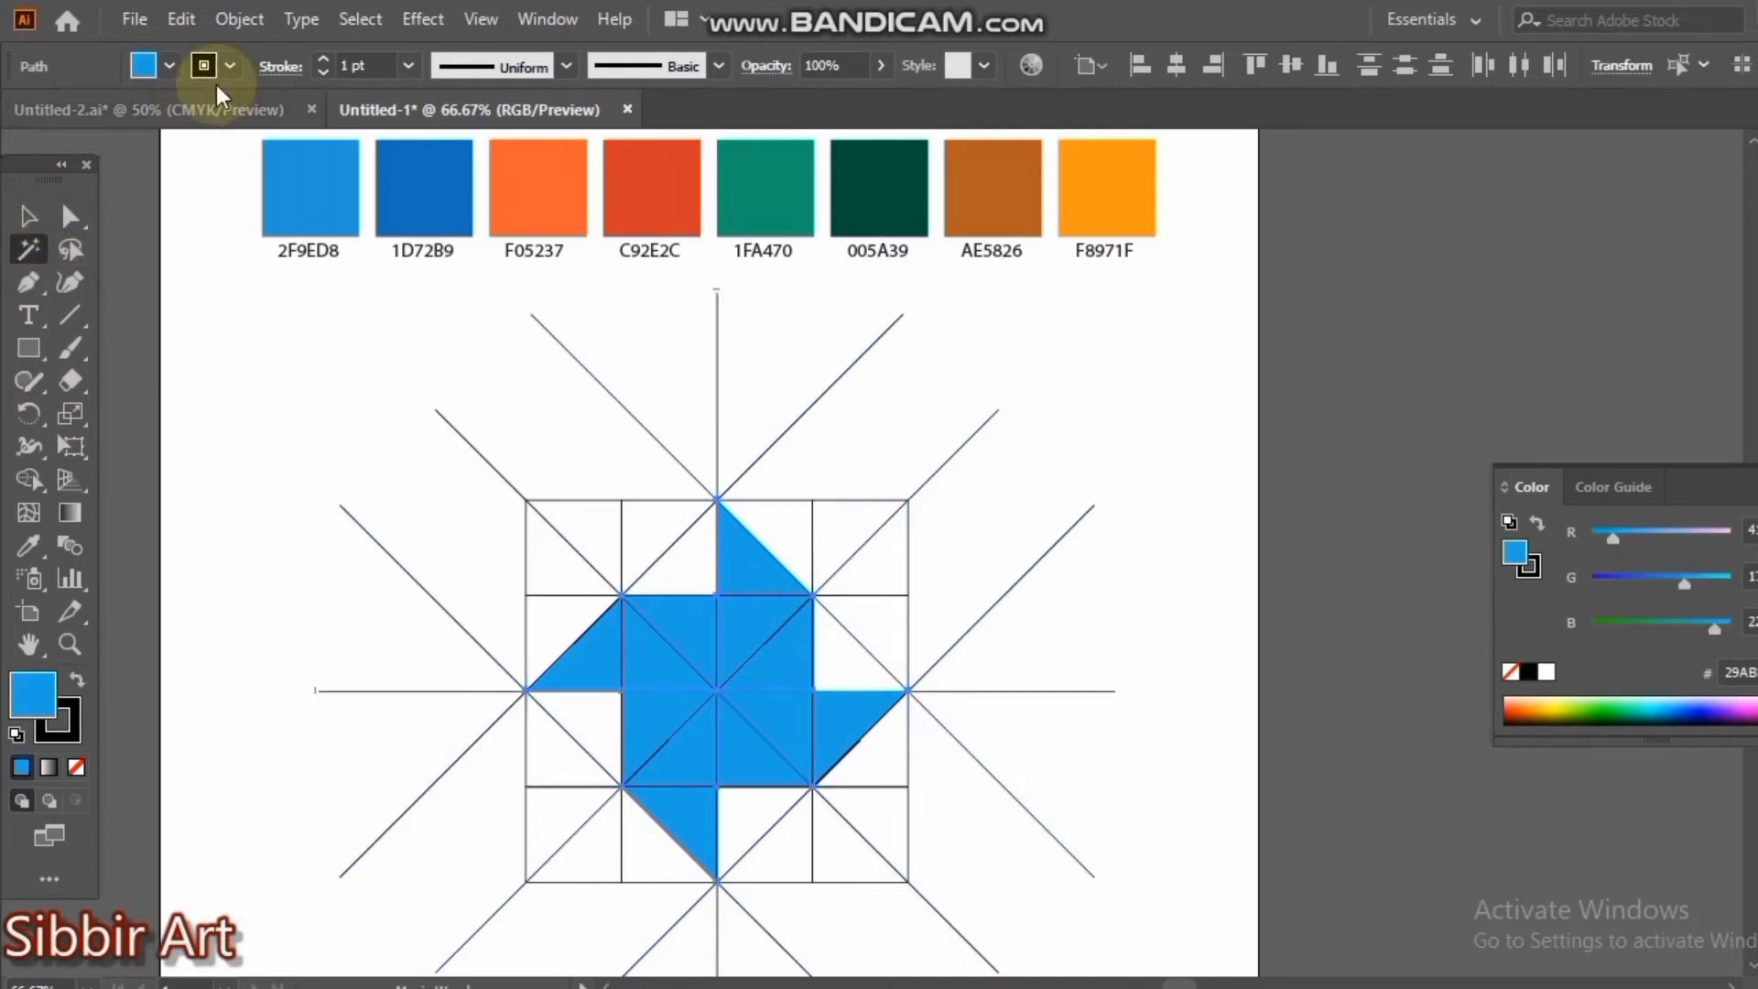
{"action": "left_click", "coordinate": [240, 19]}
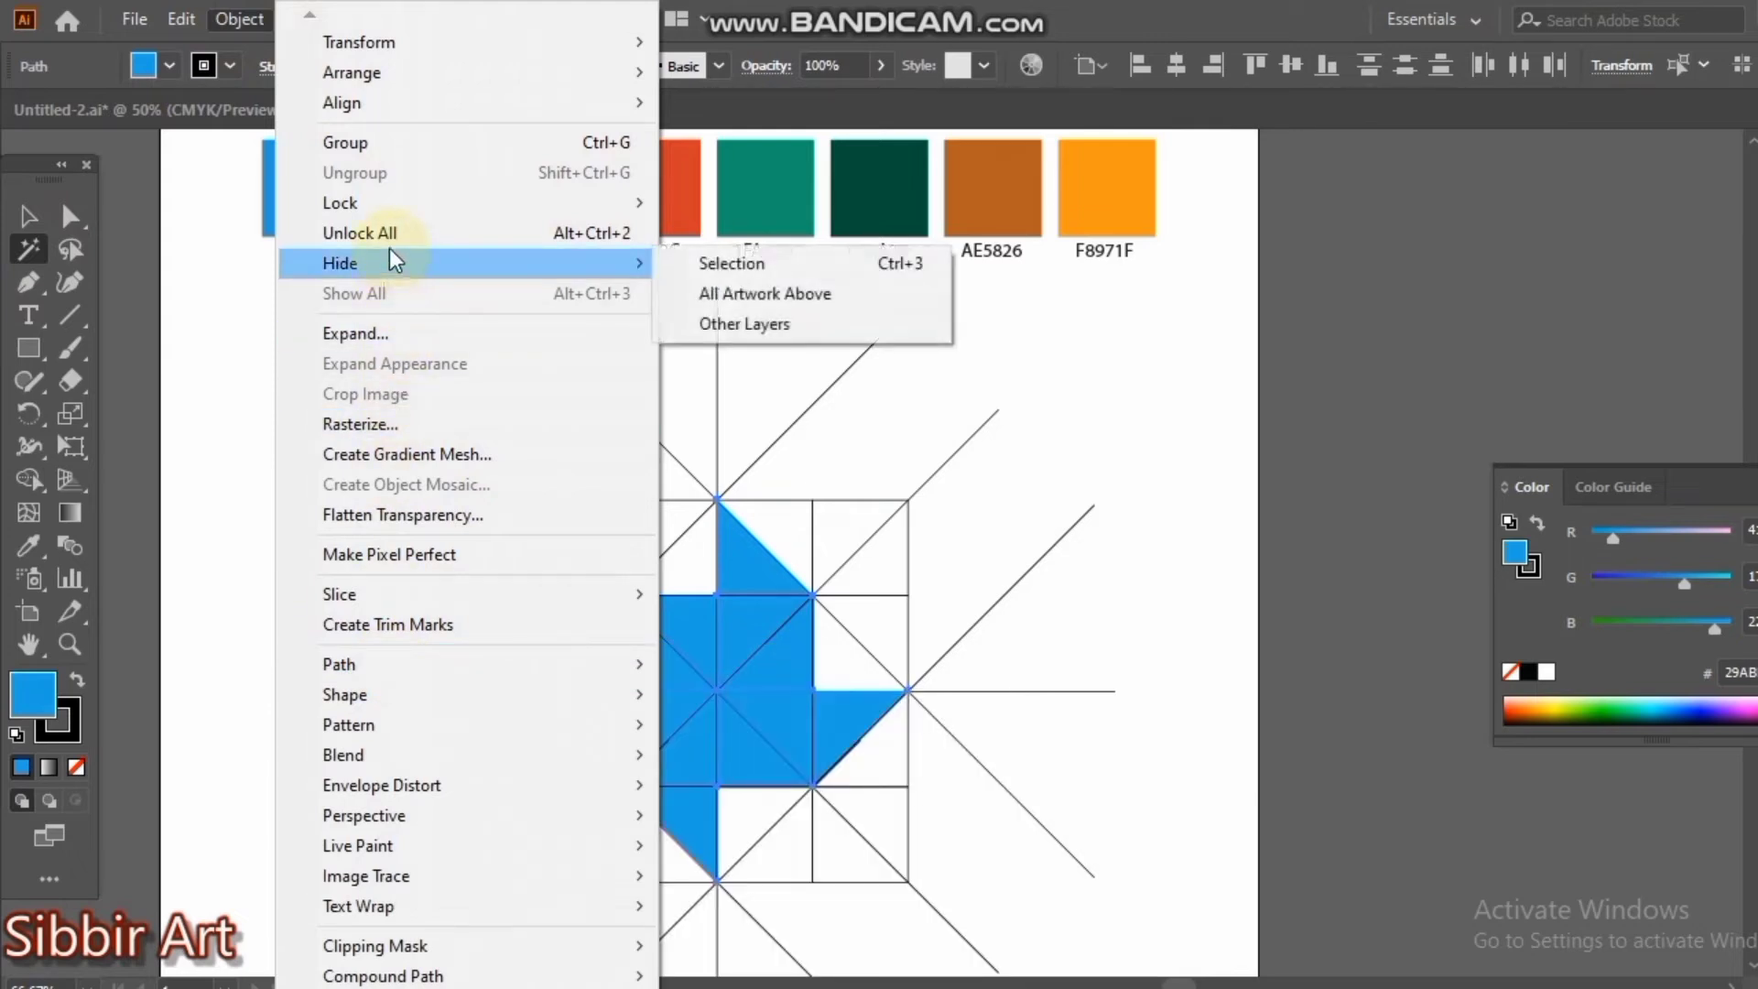
{"action": "mouse_move", "coordinate": [392, 202]}
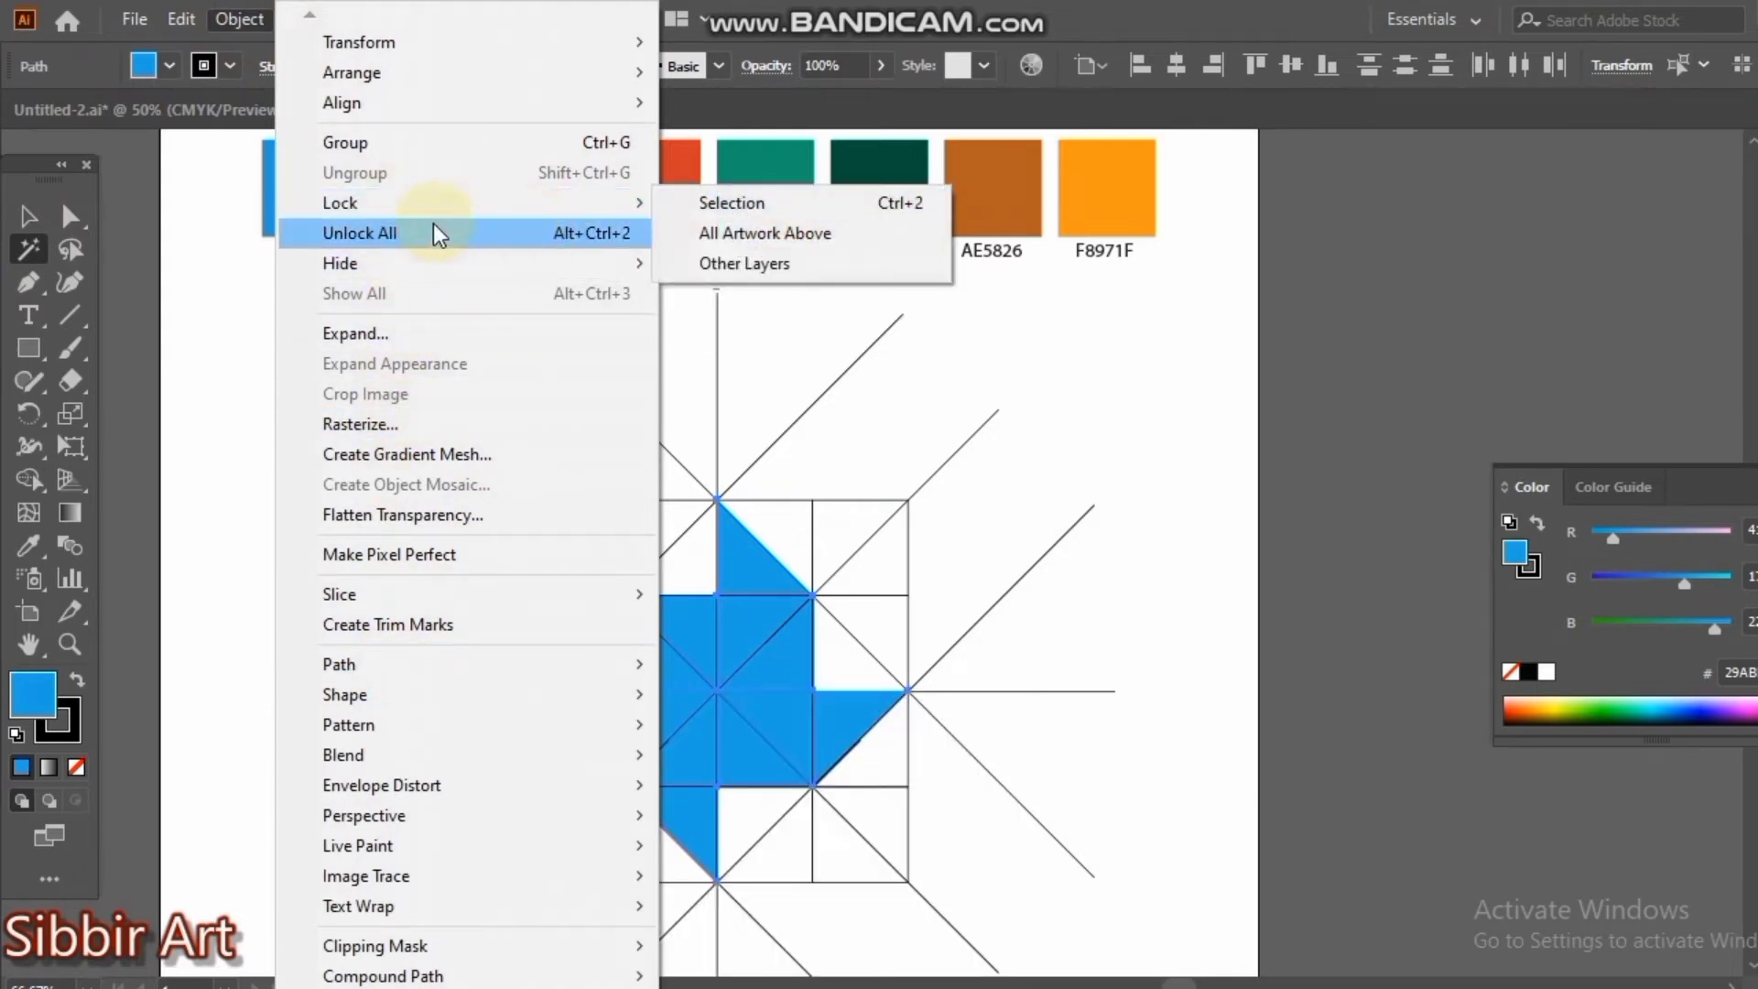
{"action": "mouse_move", "coordinate": [408, 262]}
{"action": "left_click", "coordinate": [760, 265]}
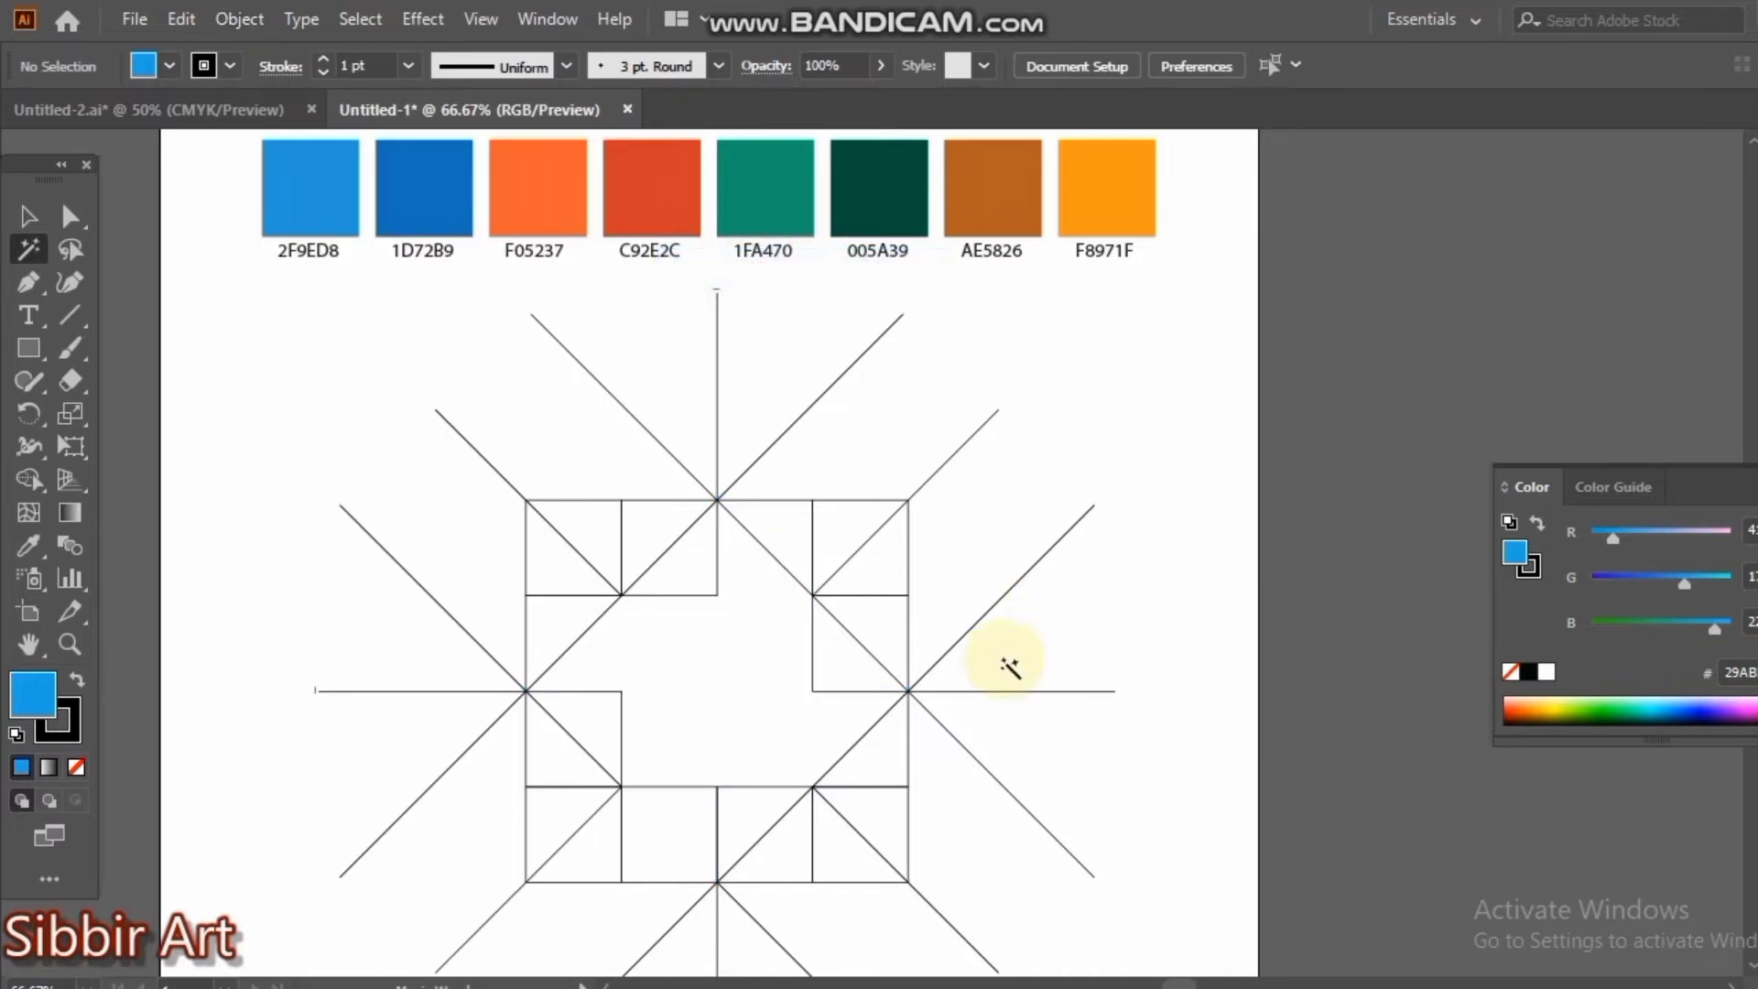
- Delete all the remaining grid and guide lines from the artboard
{"action": "left_click", "coordinate": [28, 216]}
{"action": "left_click_drag", "start_coordinate": [365, 471], "coordinate": [1185, 930]}
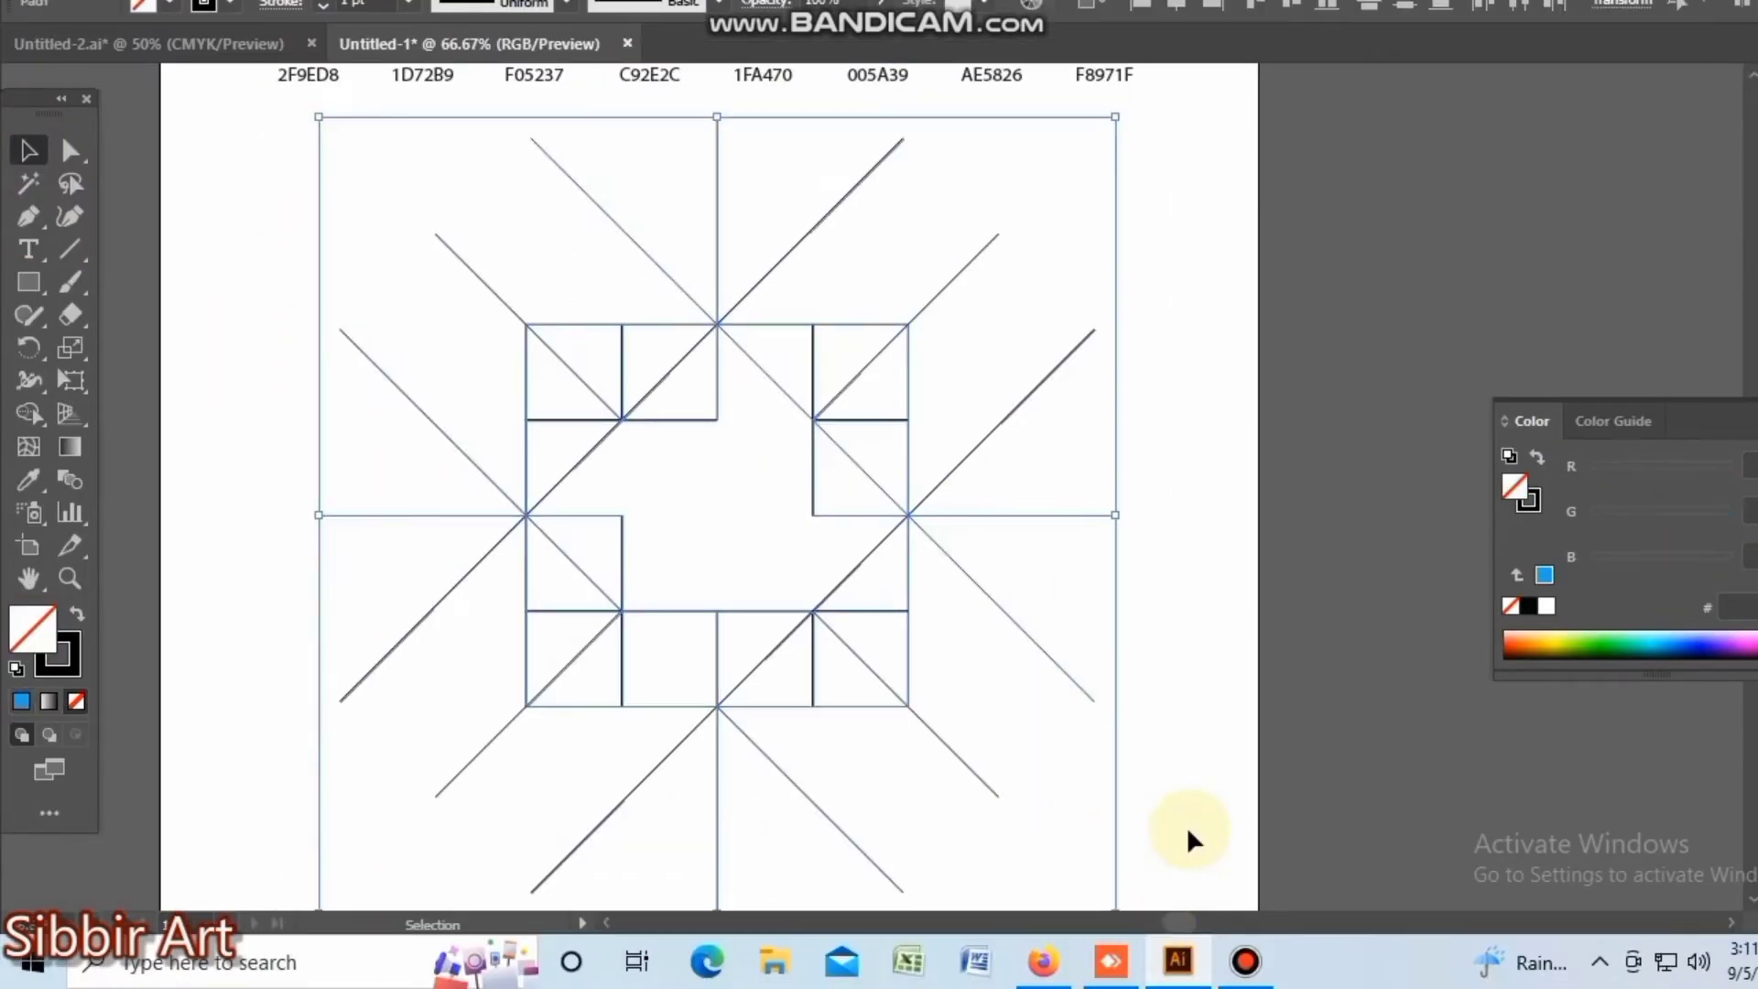
{"action": "key", "text": "Delete"}
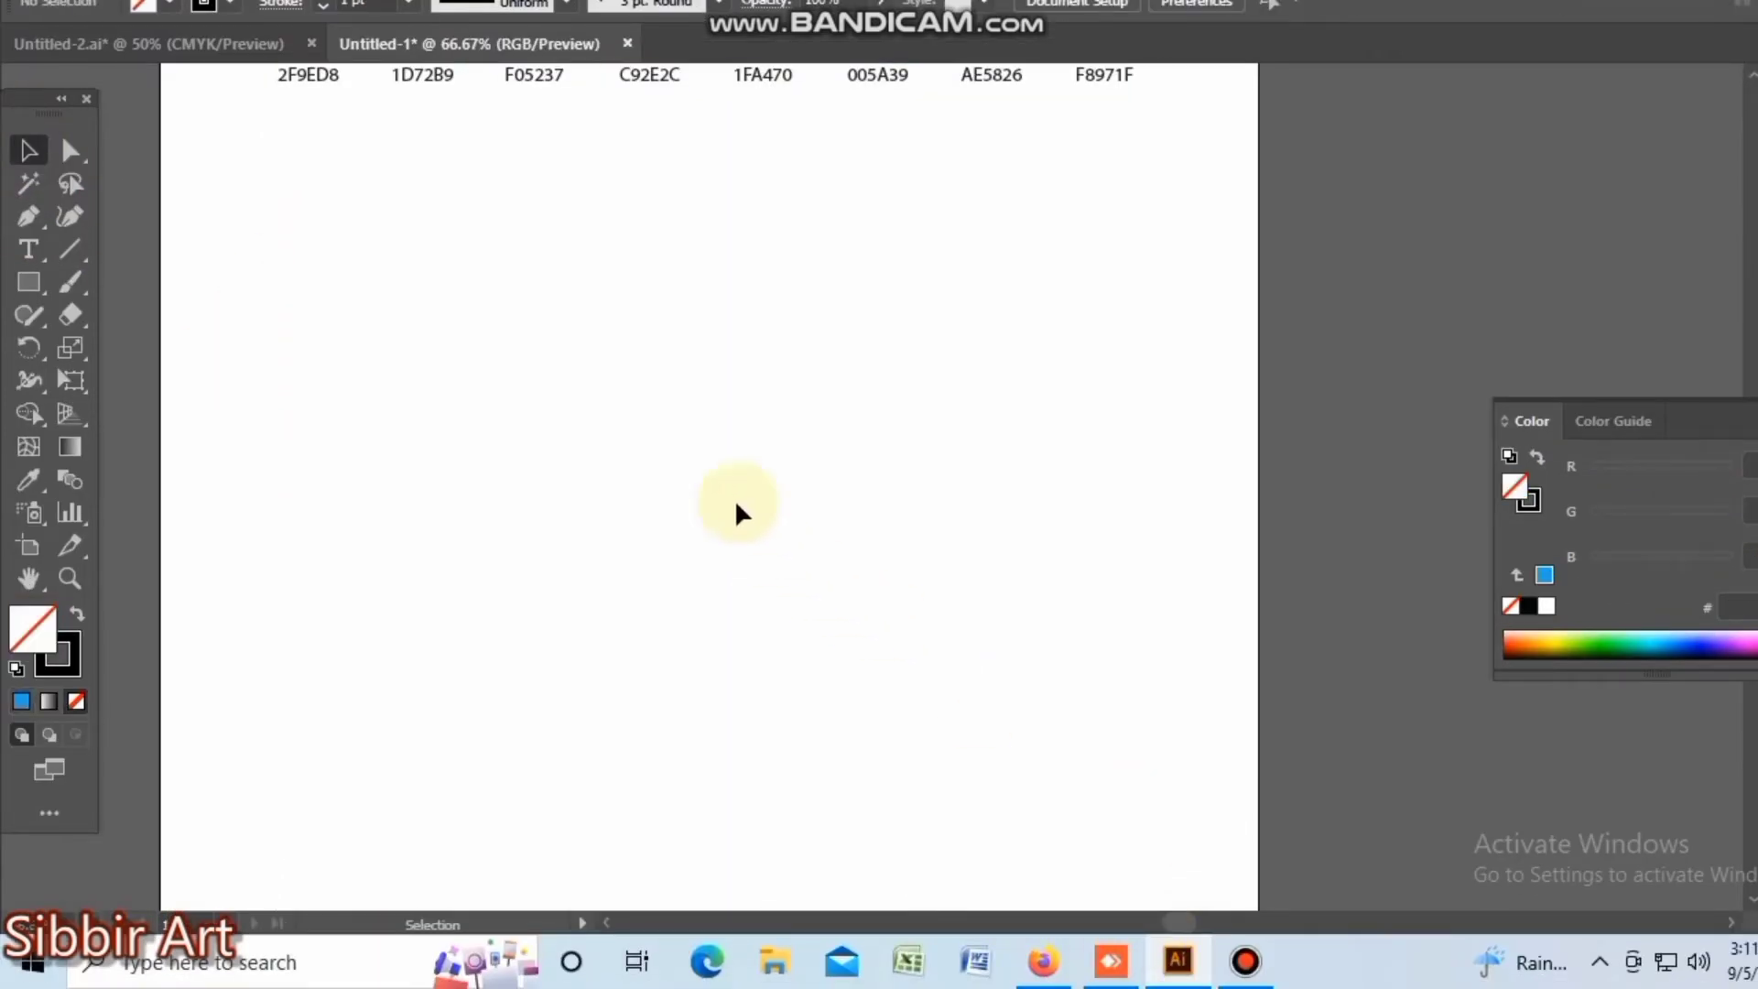
- Show the hidden pinwheel shapes again, remove their stroke, and leave nothing selected
{"action": "left_click_drag", "start_coordinate": [545, 325], "coordinate": [585, 479]}
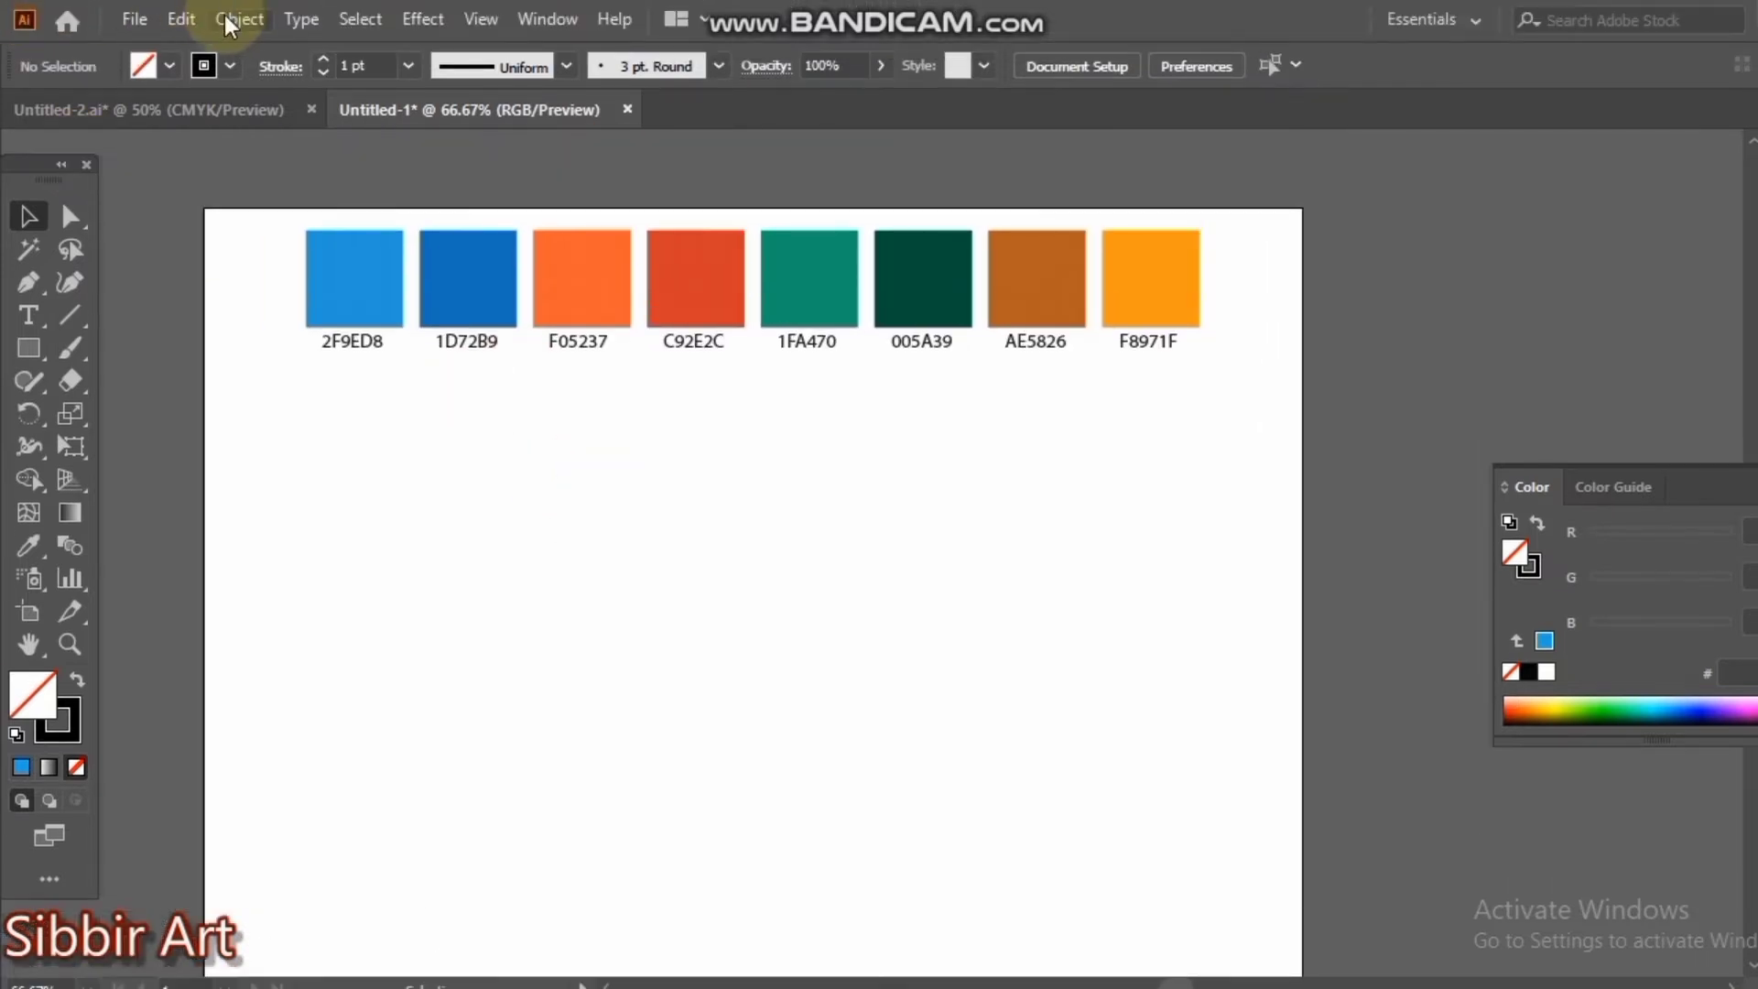
{"action": "left_click", "coordinate": [223, 15]}
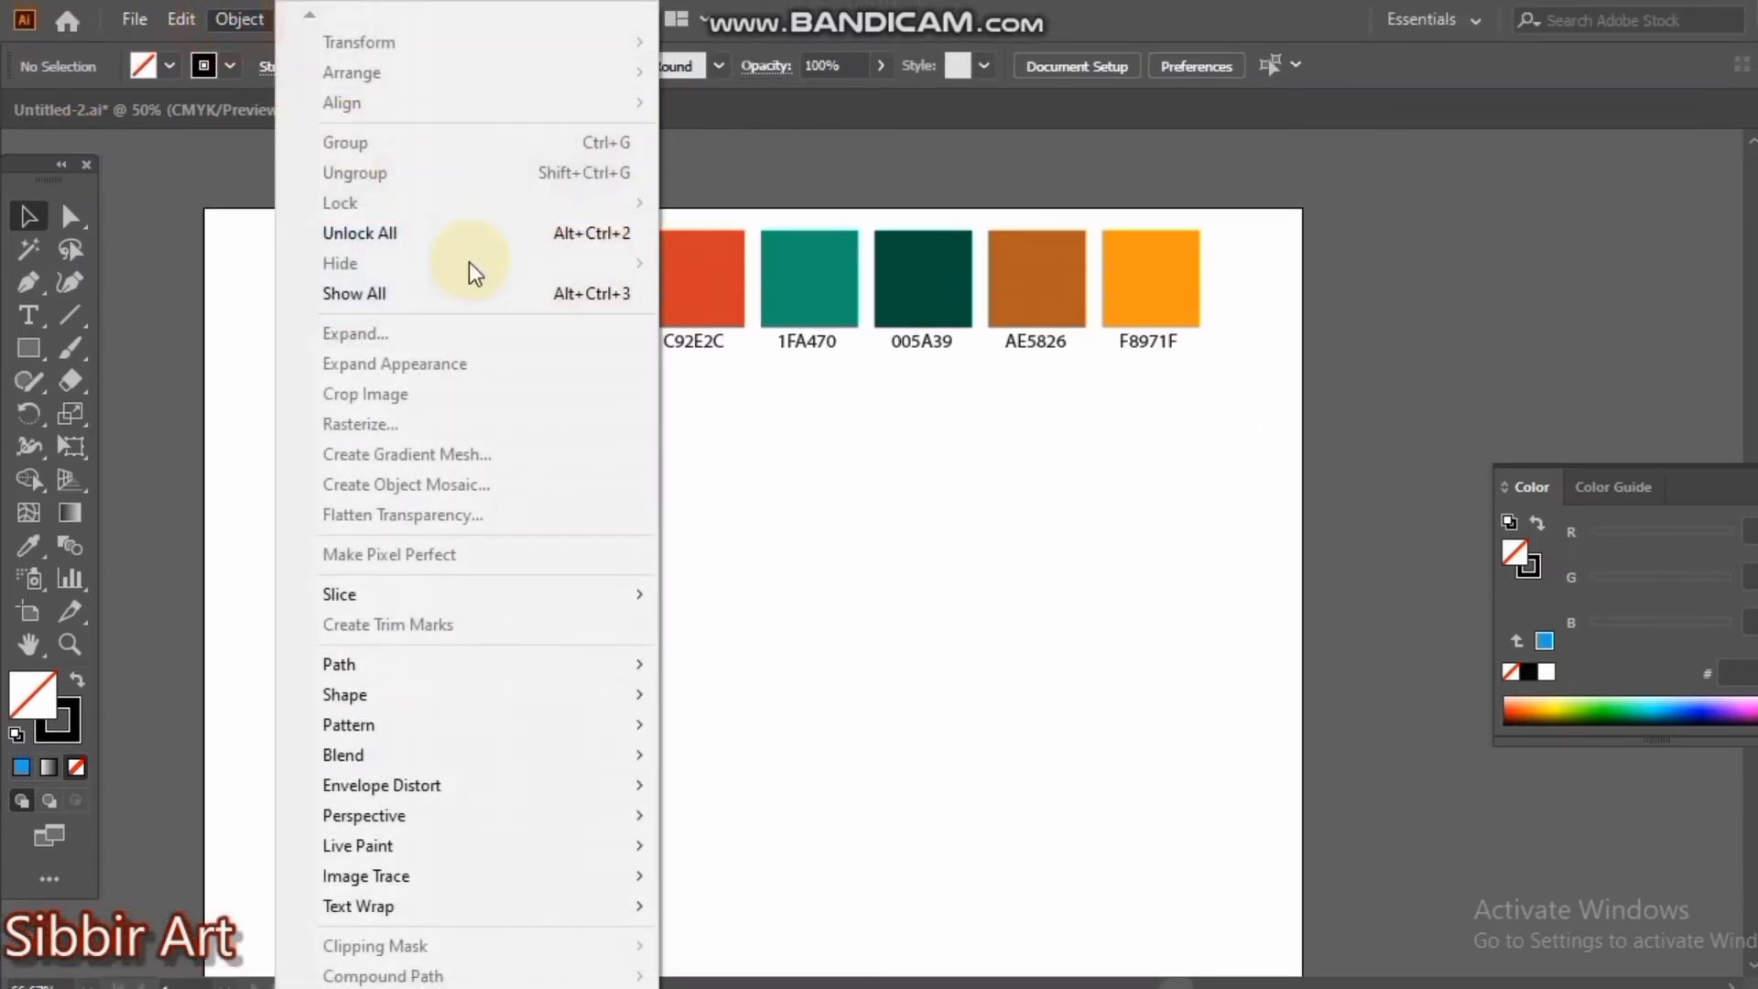
{"action": "left_click", "coordinate": [384, 289]}
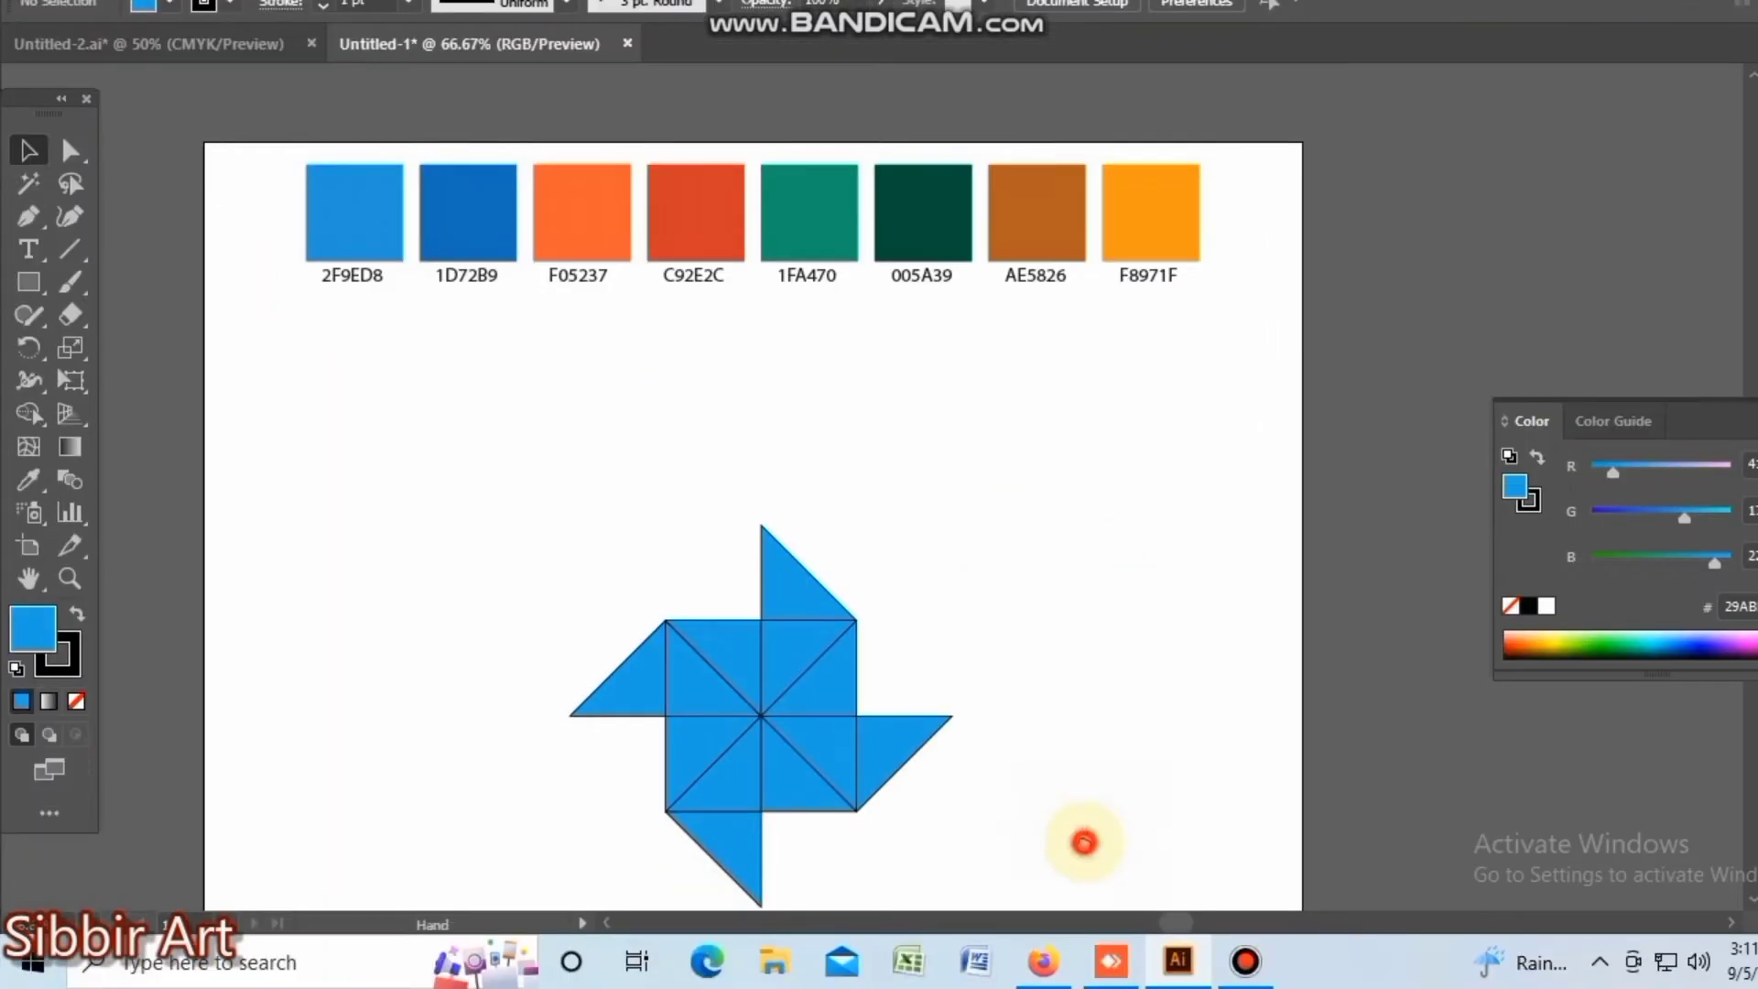
{"action": "left_click_drag", "start_coordinate": [1079, 901], "coordinate": [855, 785]}
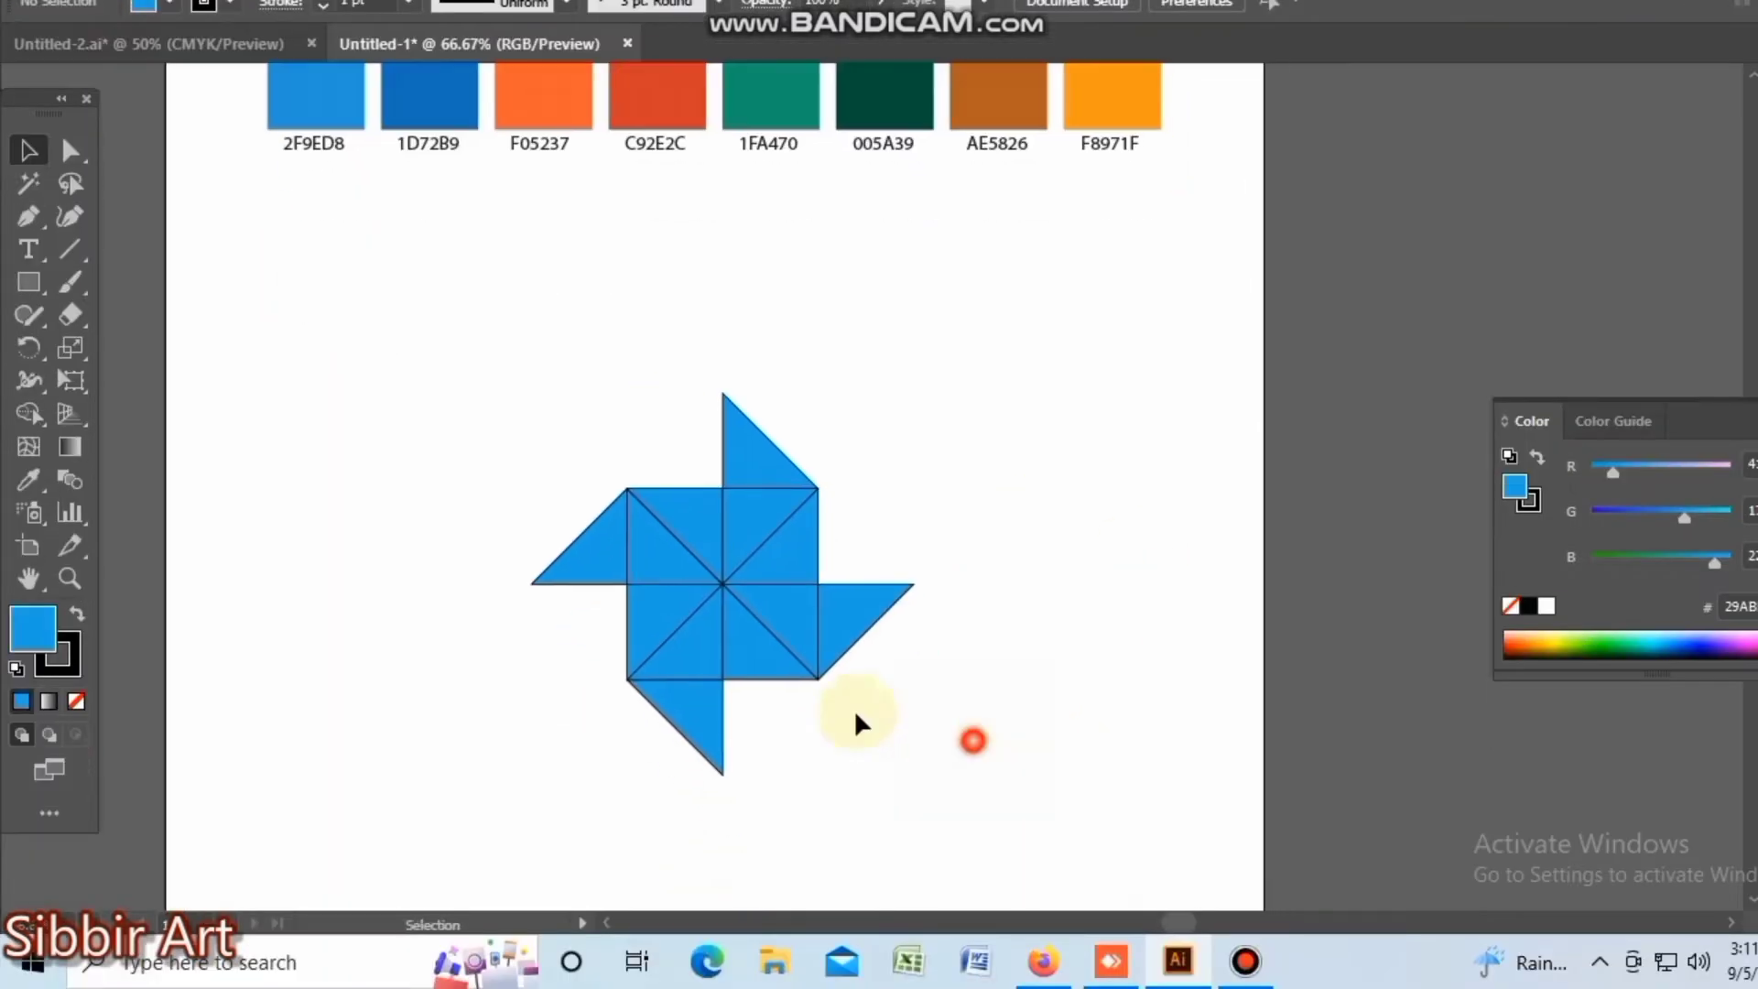
{"action": "left_click", "coordinate": [73, 666]}
{"action": "left_click", "coordinate": [76, 701]}
{"action": "left_click", "coordinate": [934, 717]}
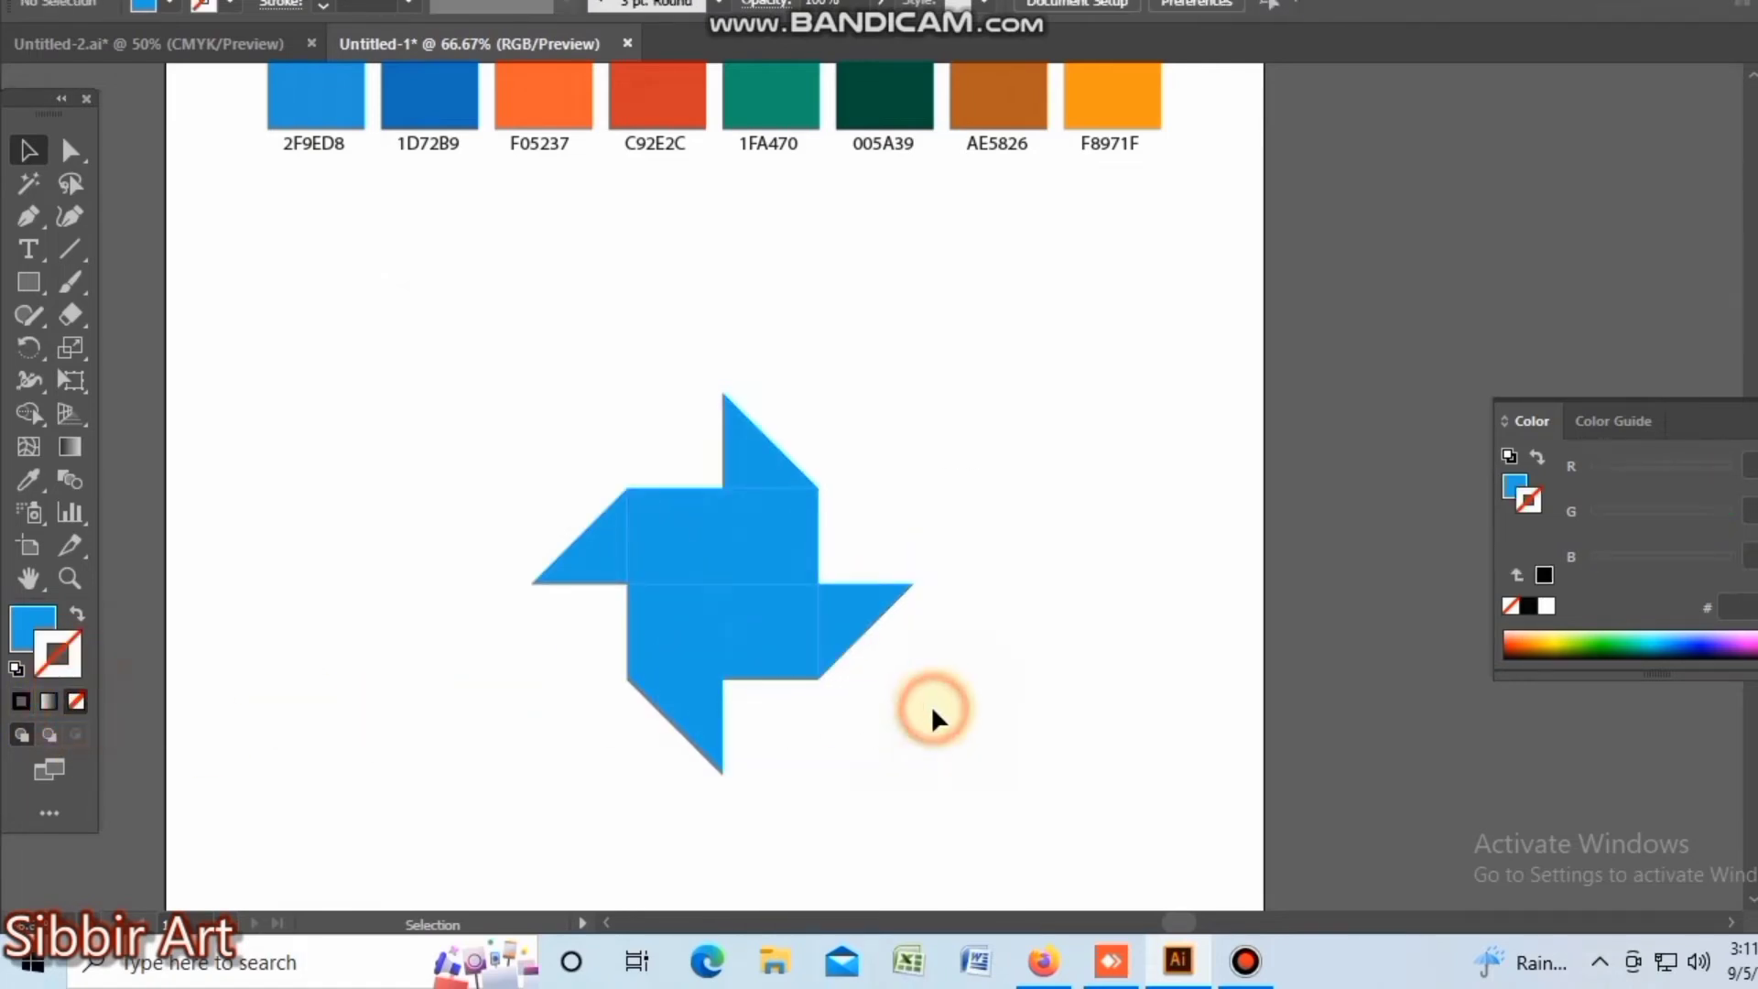
- Colour the upper triangle of the pinwheel's upper-left centre cell with the 1D72B9 blue swatch using the Eyedropper
{"action": "scroll", "coordinate": [863, 608], "scroll_direction": "up", "scroll_amount": 3}
{"action": "left_click", "coordinate": [690, 616]}
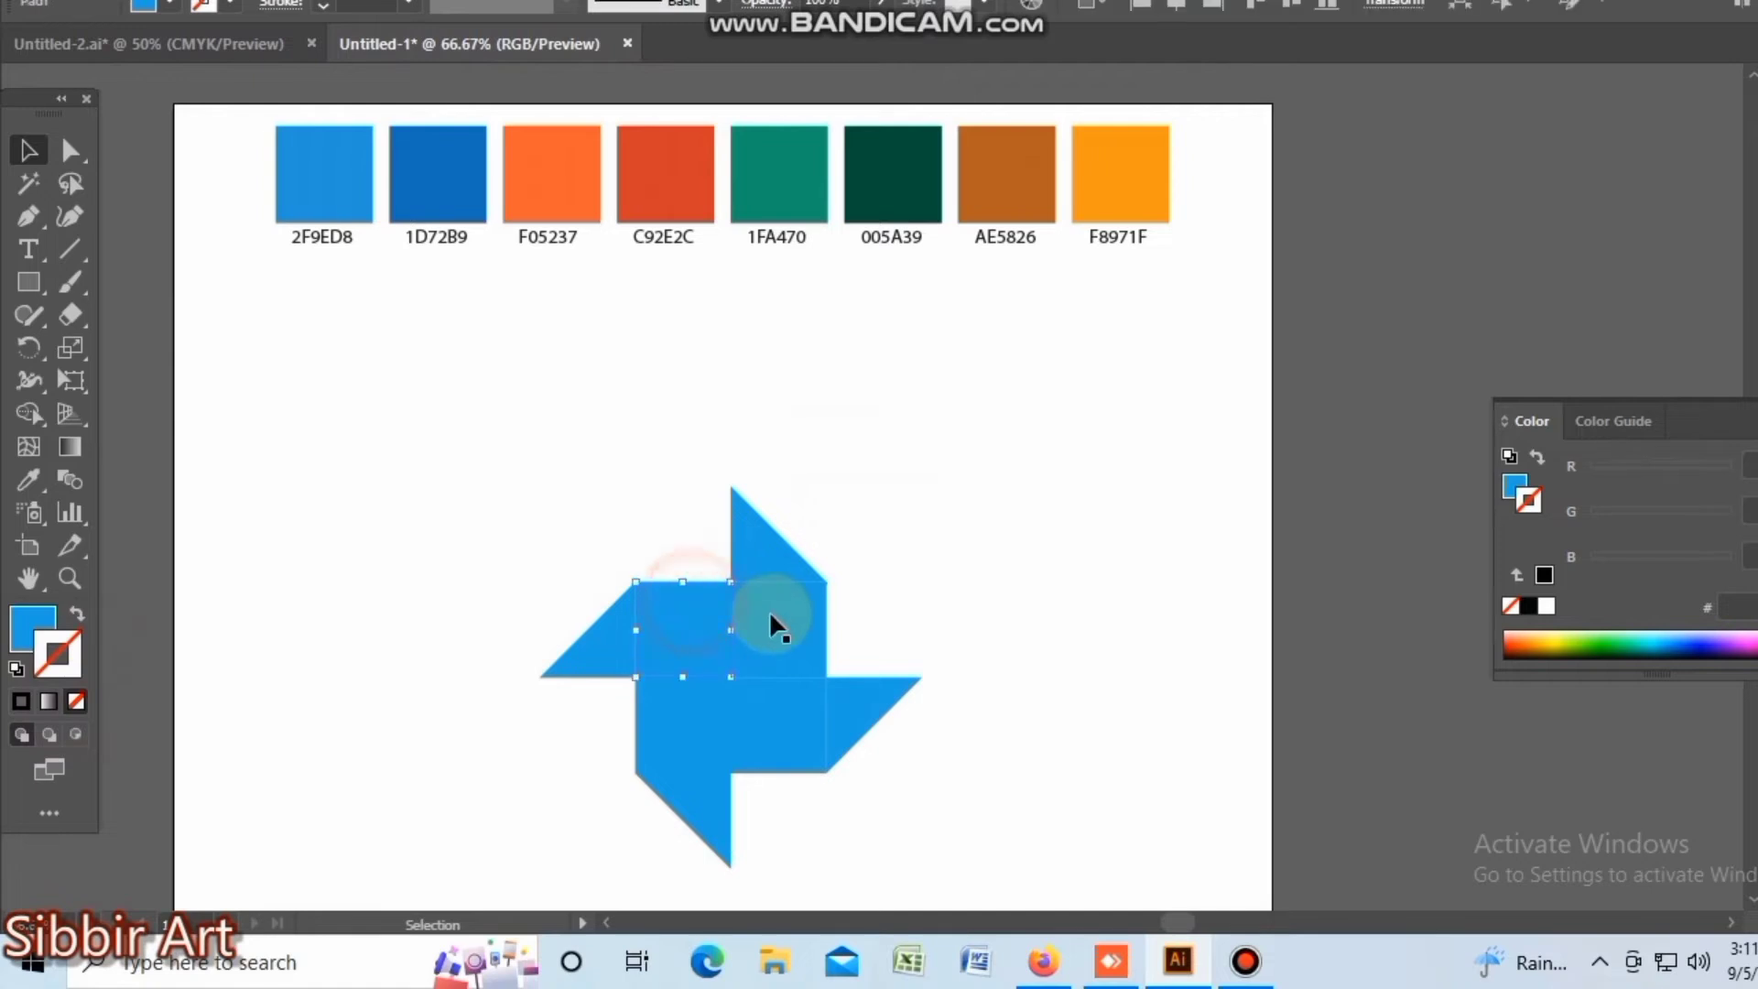
{"action": "left_click", "coordinate": [29, 479]}
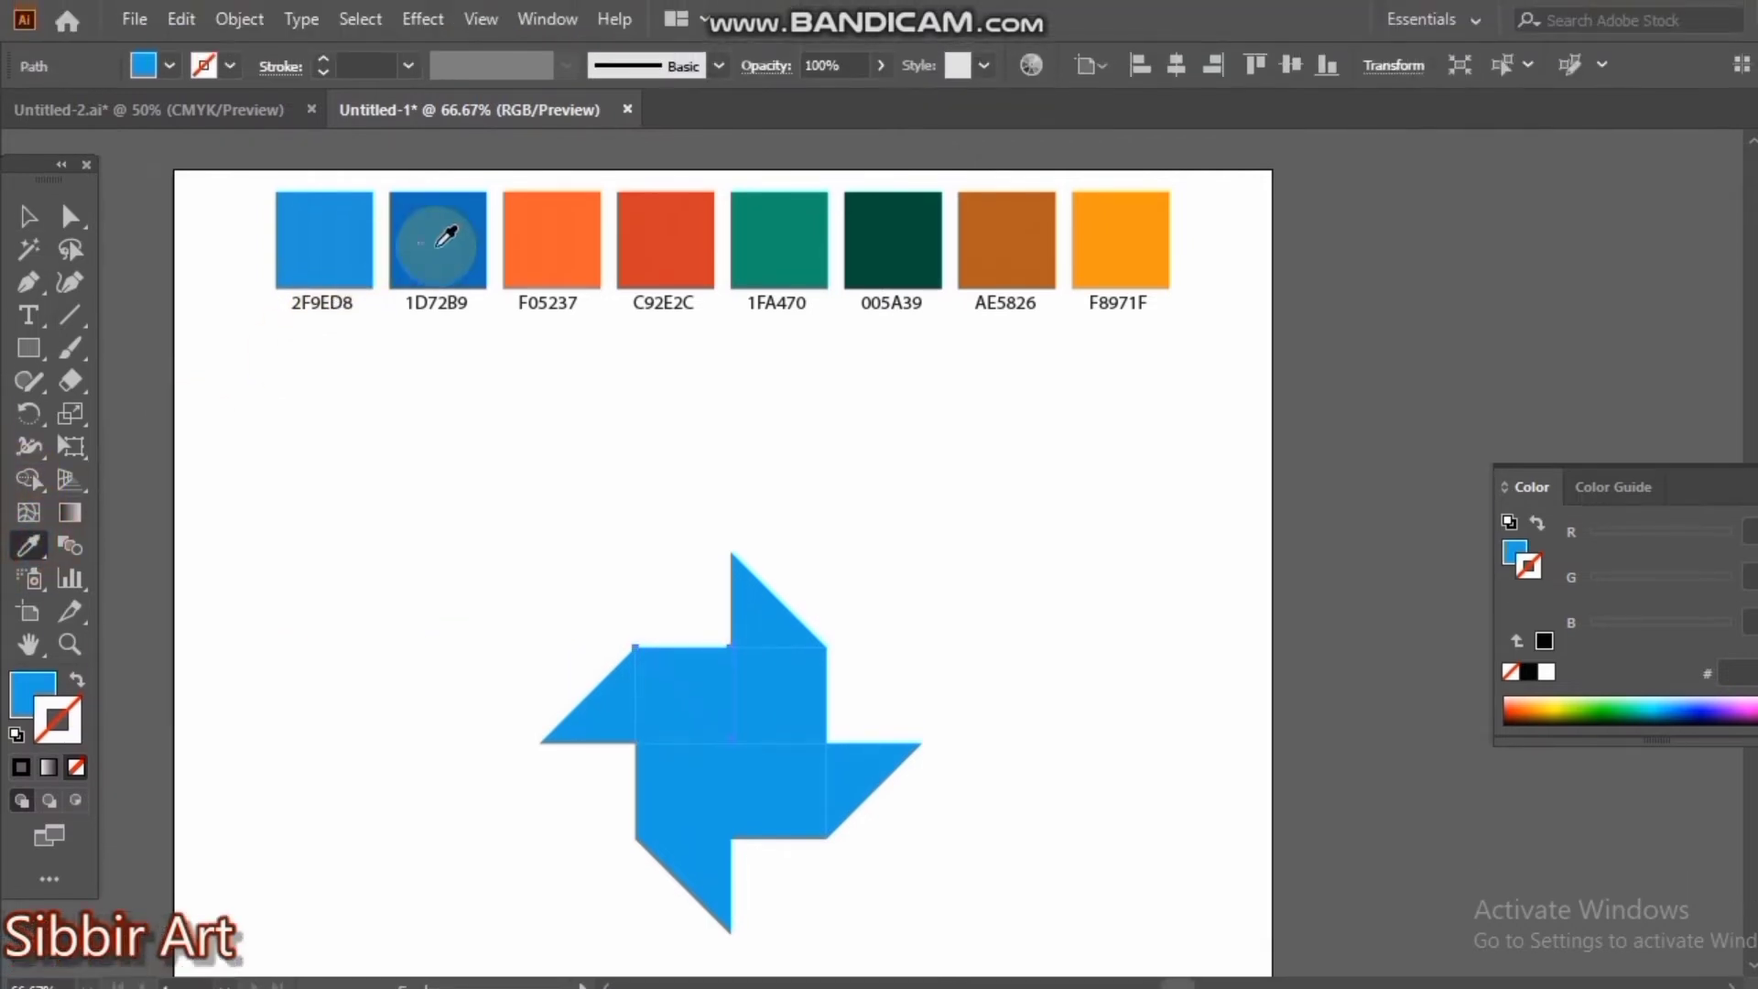
{"action": "left_click", "coordinate": [446, 237]}
{"action": "left_click", "coordinate": [29, 216]}
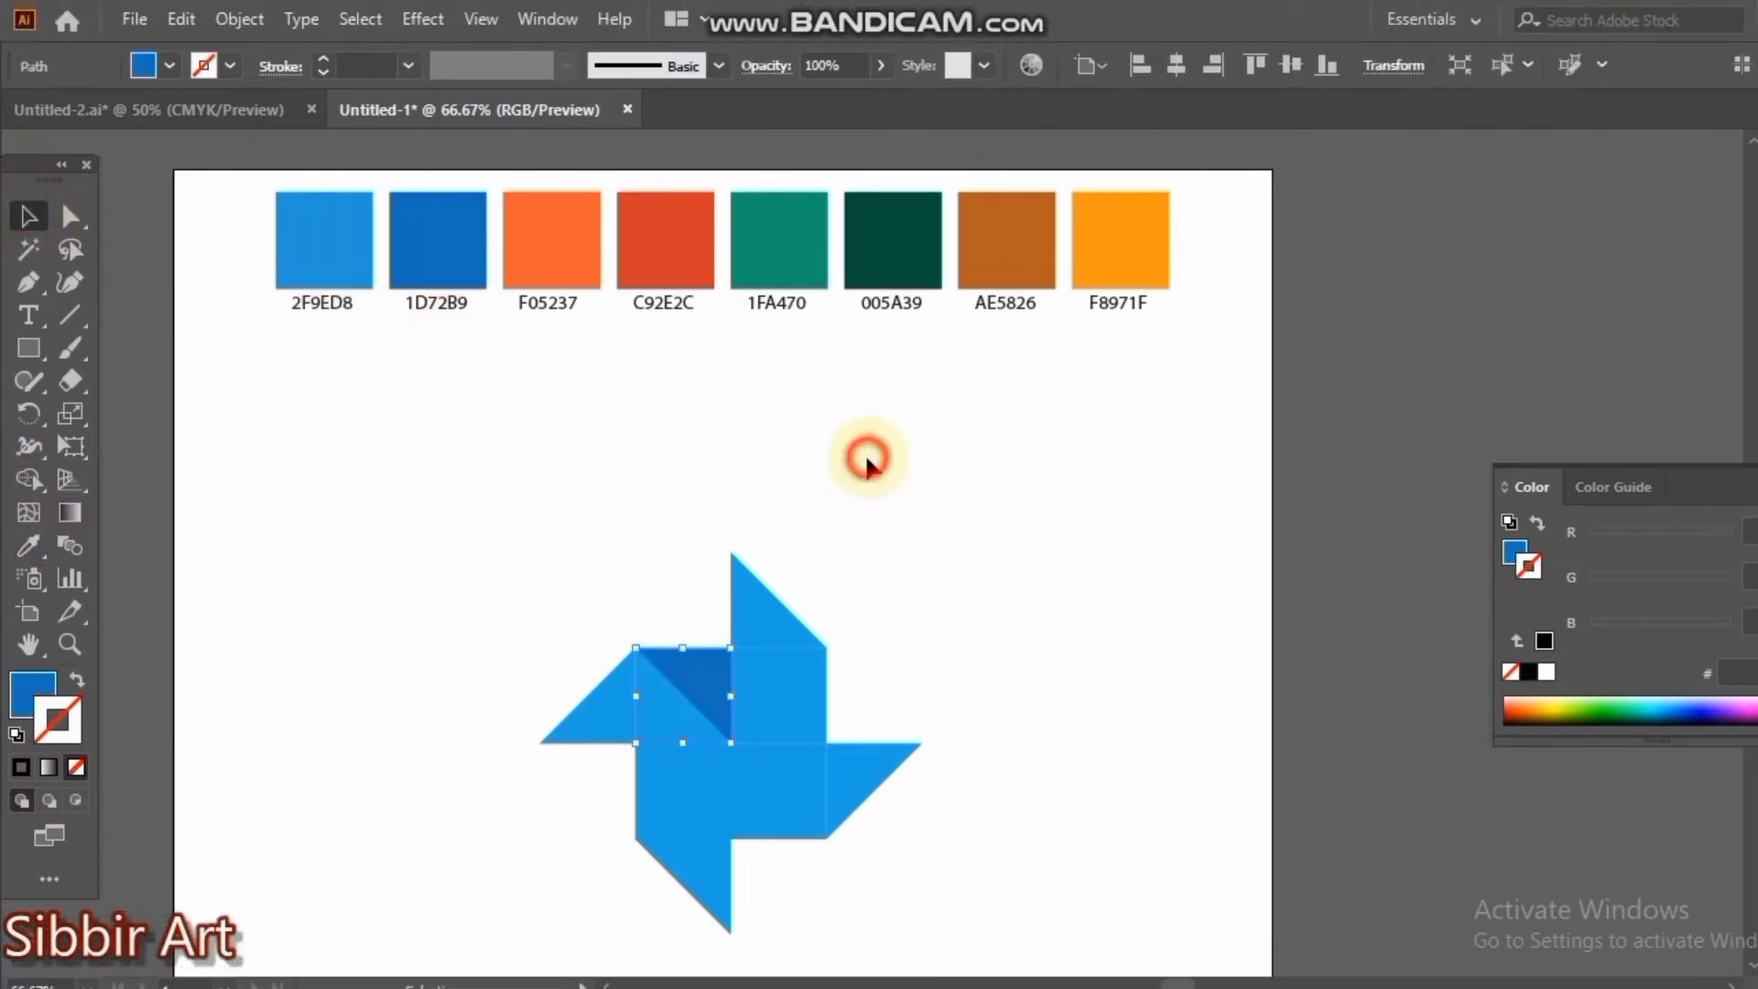
- Colour the pinwheel's top blade and the centre triangle directly below it with the 1FA470 green swatch
{"action": "left_click", "coordinate": [798, 629]}
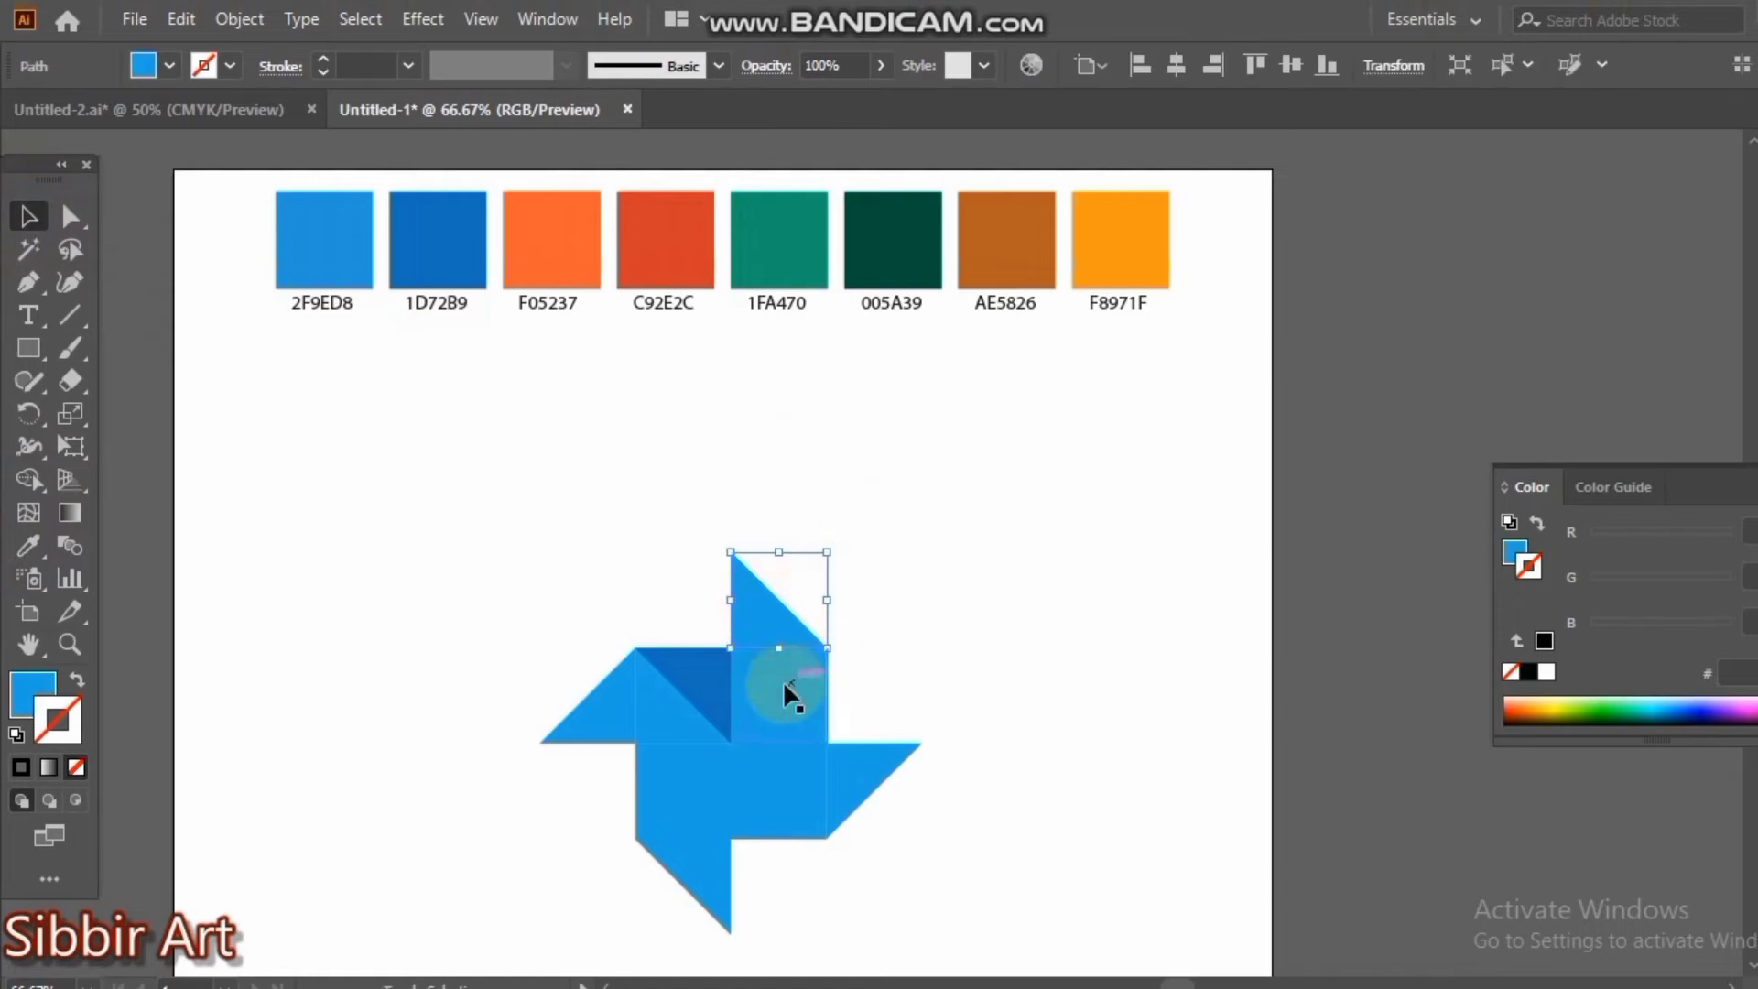
{"action": "left_click", "coordinate": [758, 689], "text": "shift"}
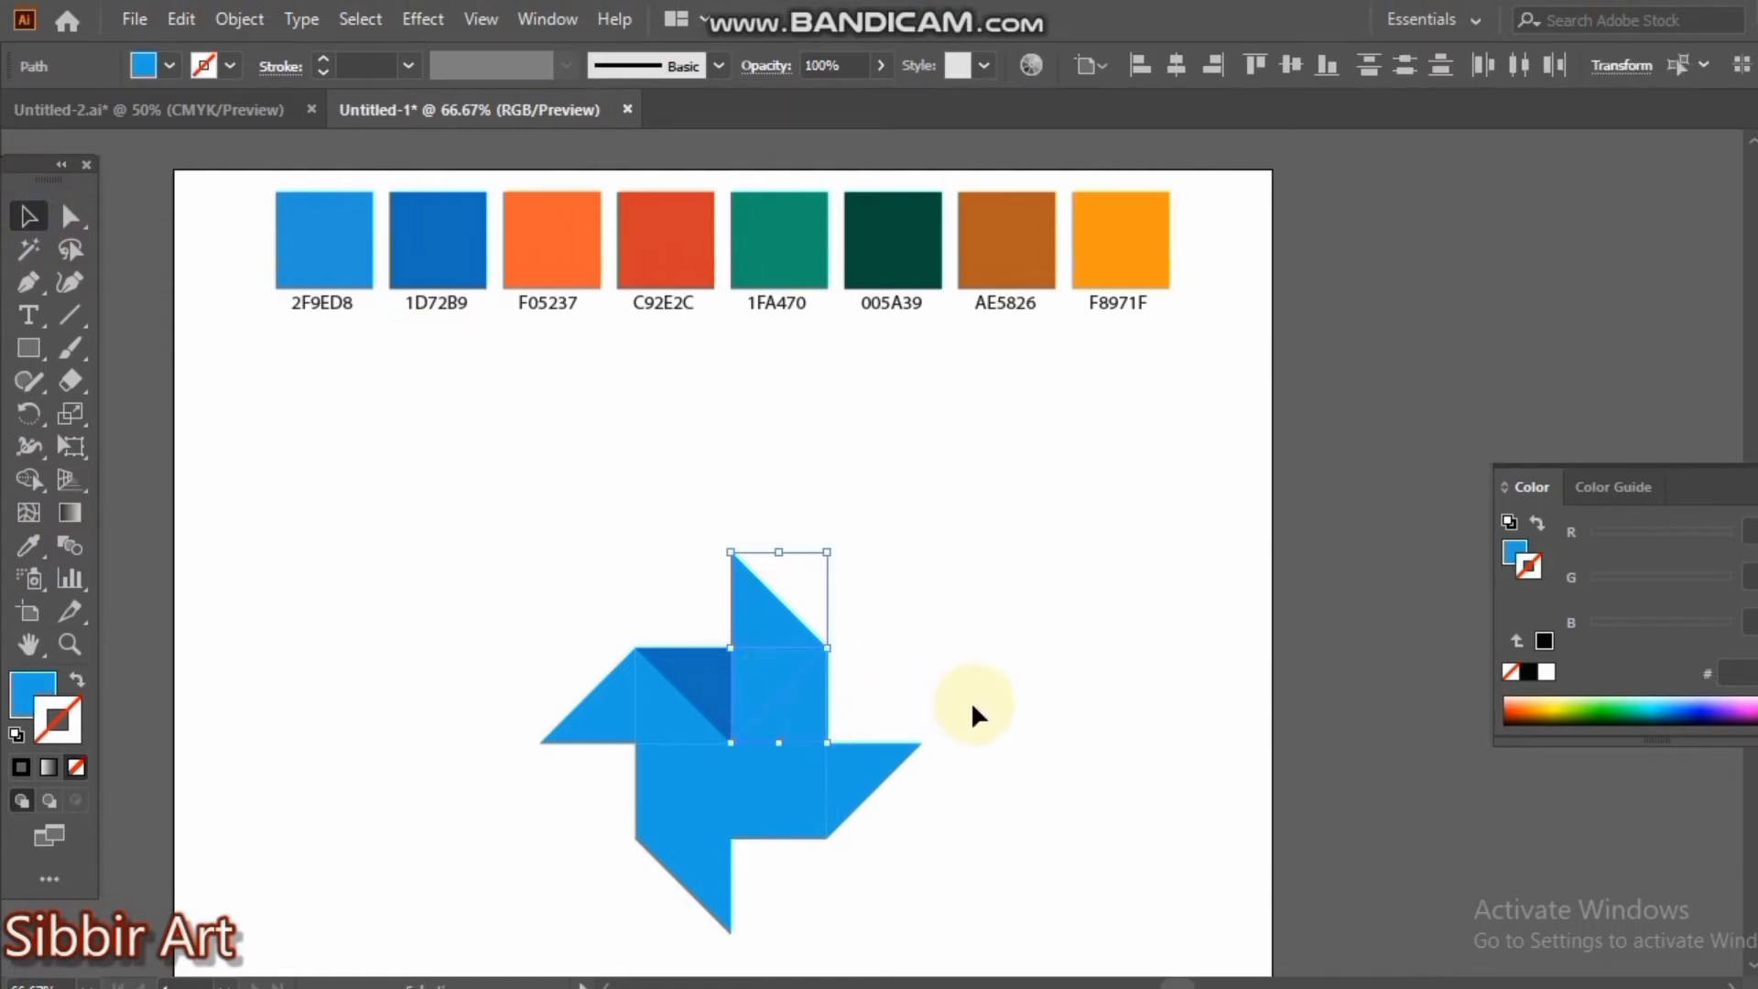
{"action": "left_click", "coordinate": [28, 545]}
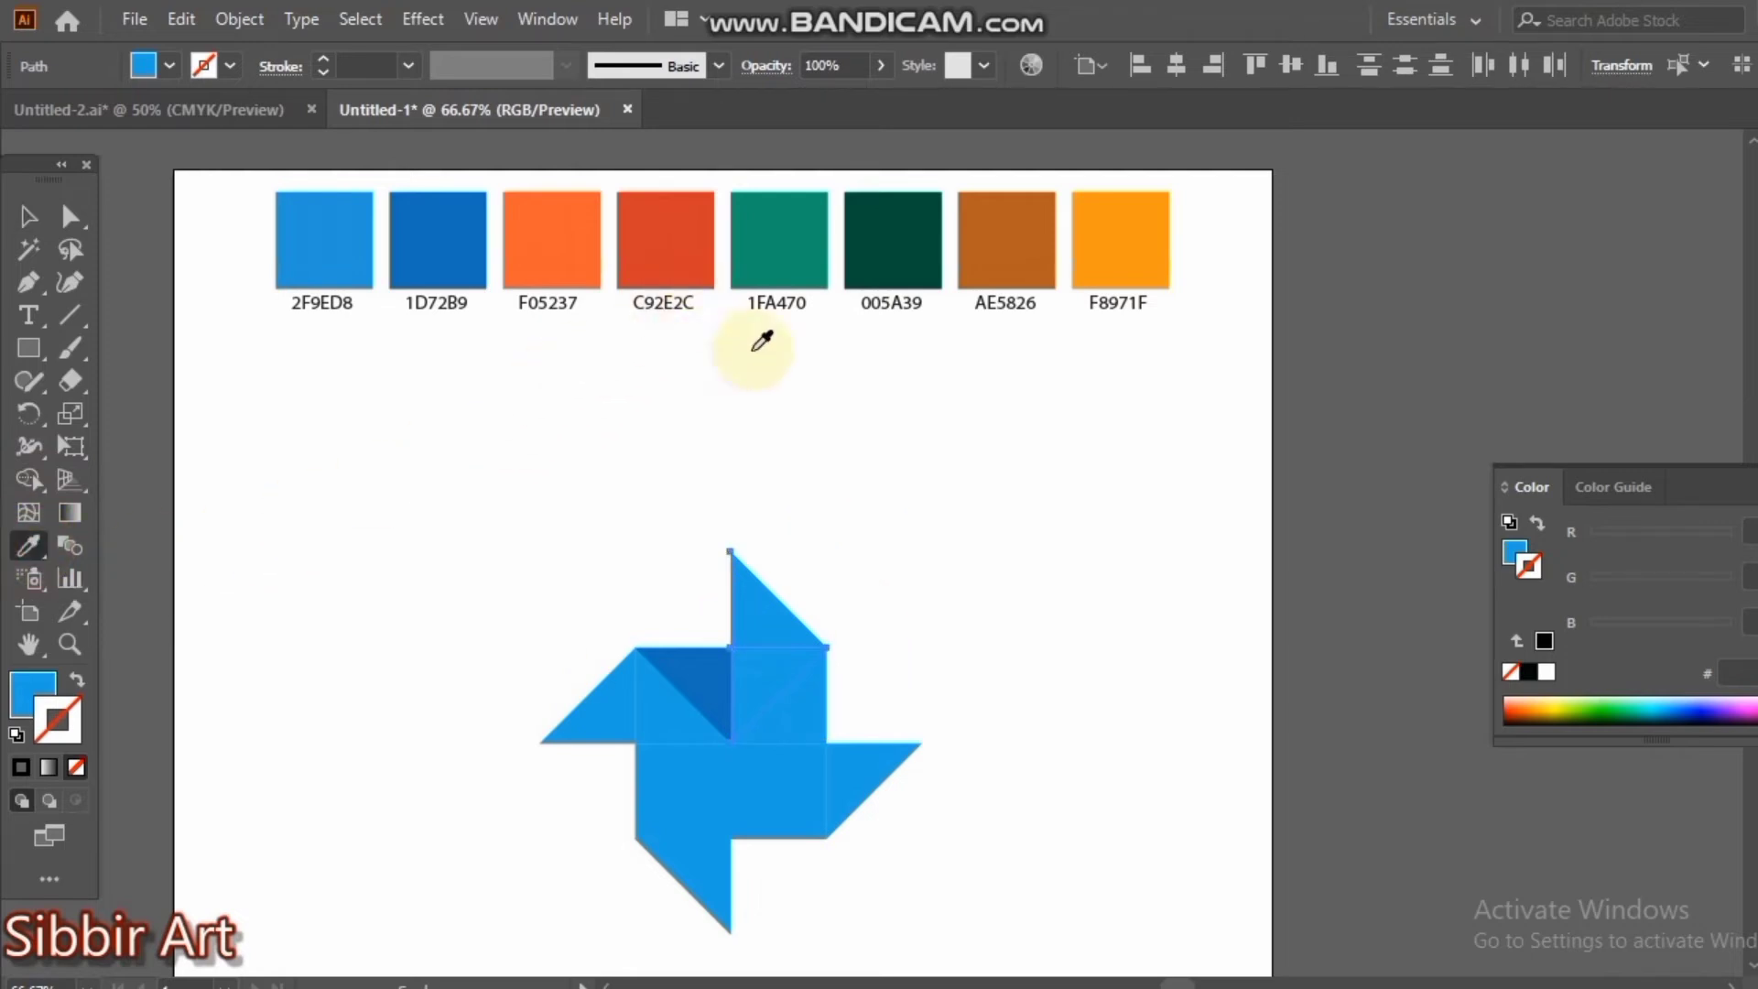
{"action": "left_click", "coordinate": [781, 245]}
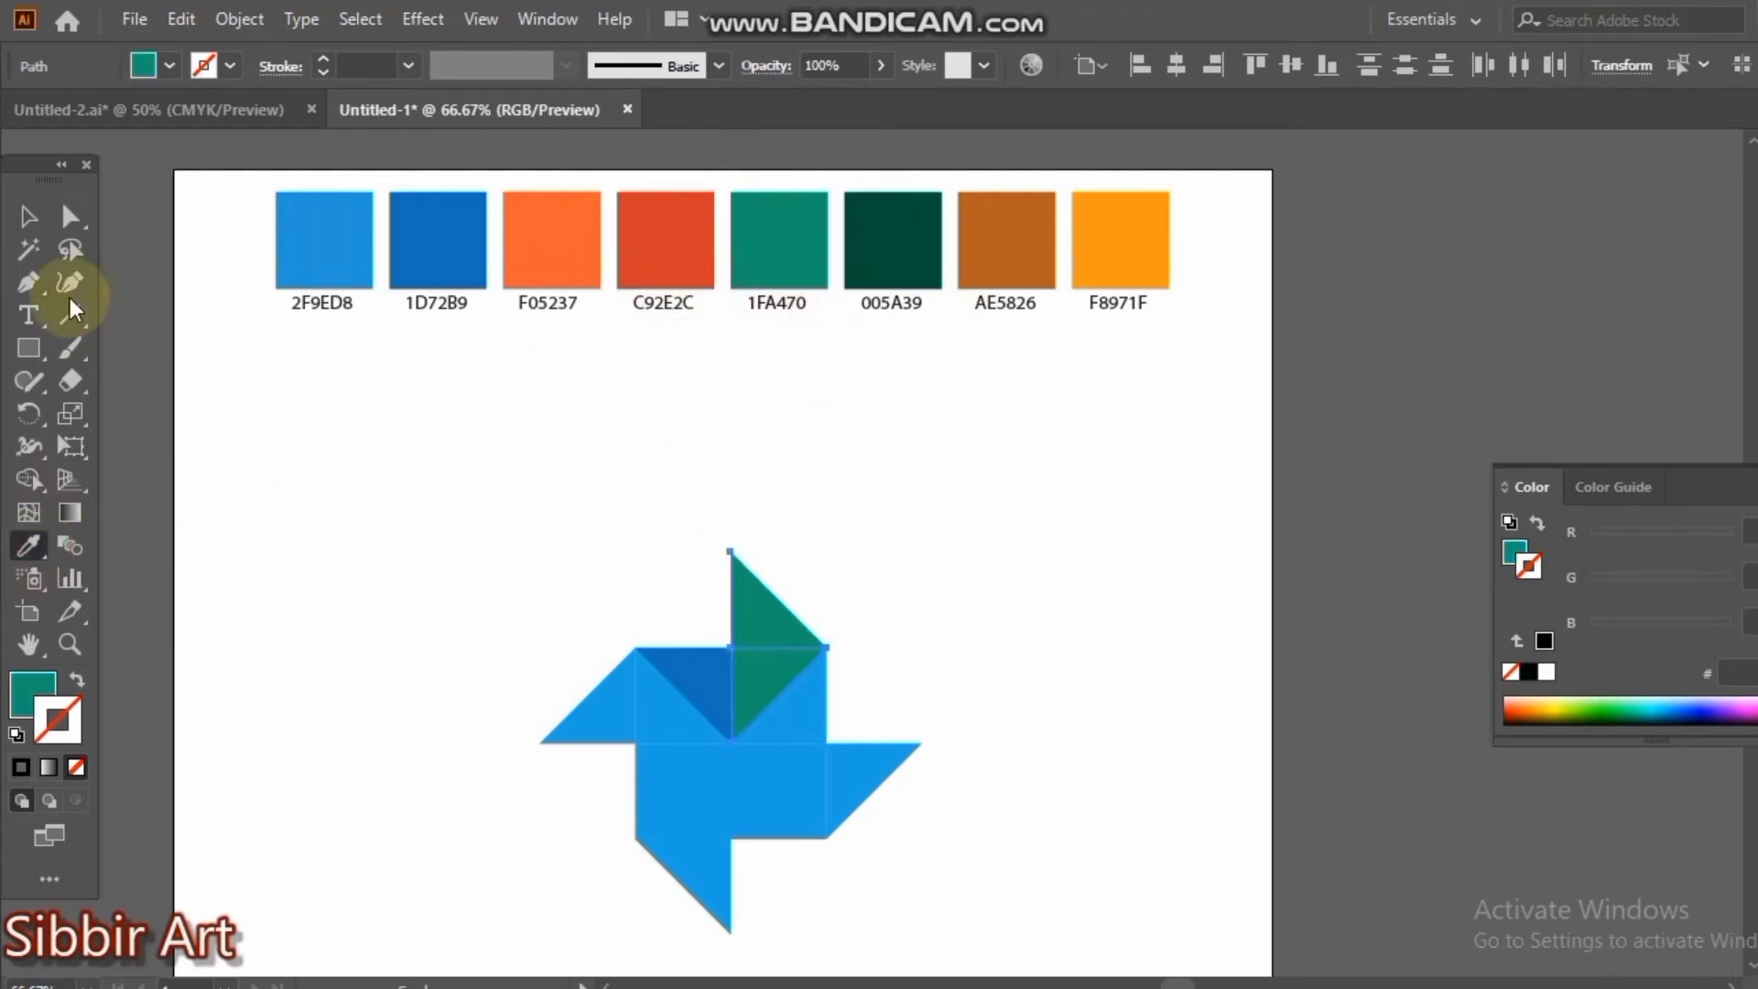
{"action": "left_click", "coordinate": [28, 216]}
- Colour the lower triangle of the pinwheel's upper-right centre cell with the 005A39 dark green swatch
{"action": "left_click", "coordinate": [802, 709]}
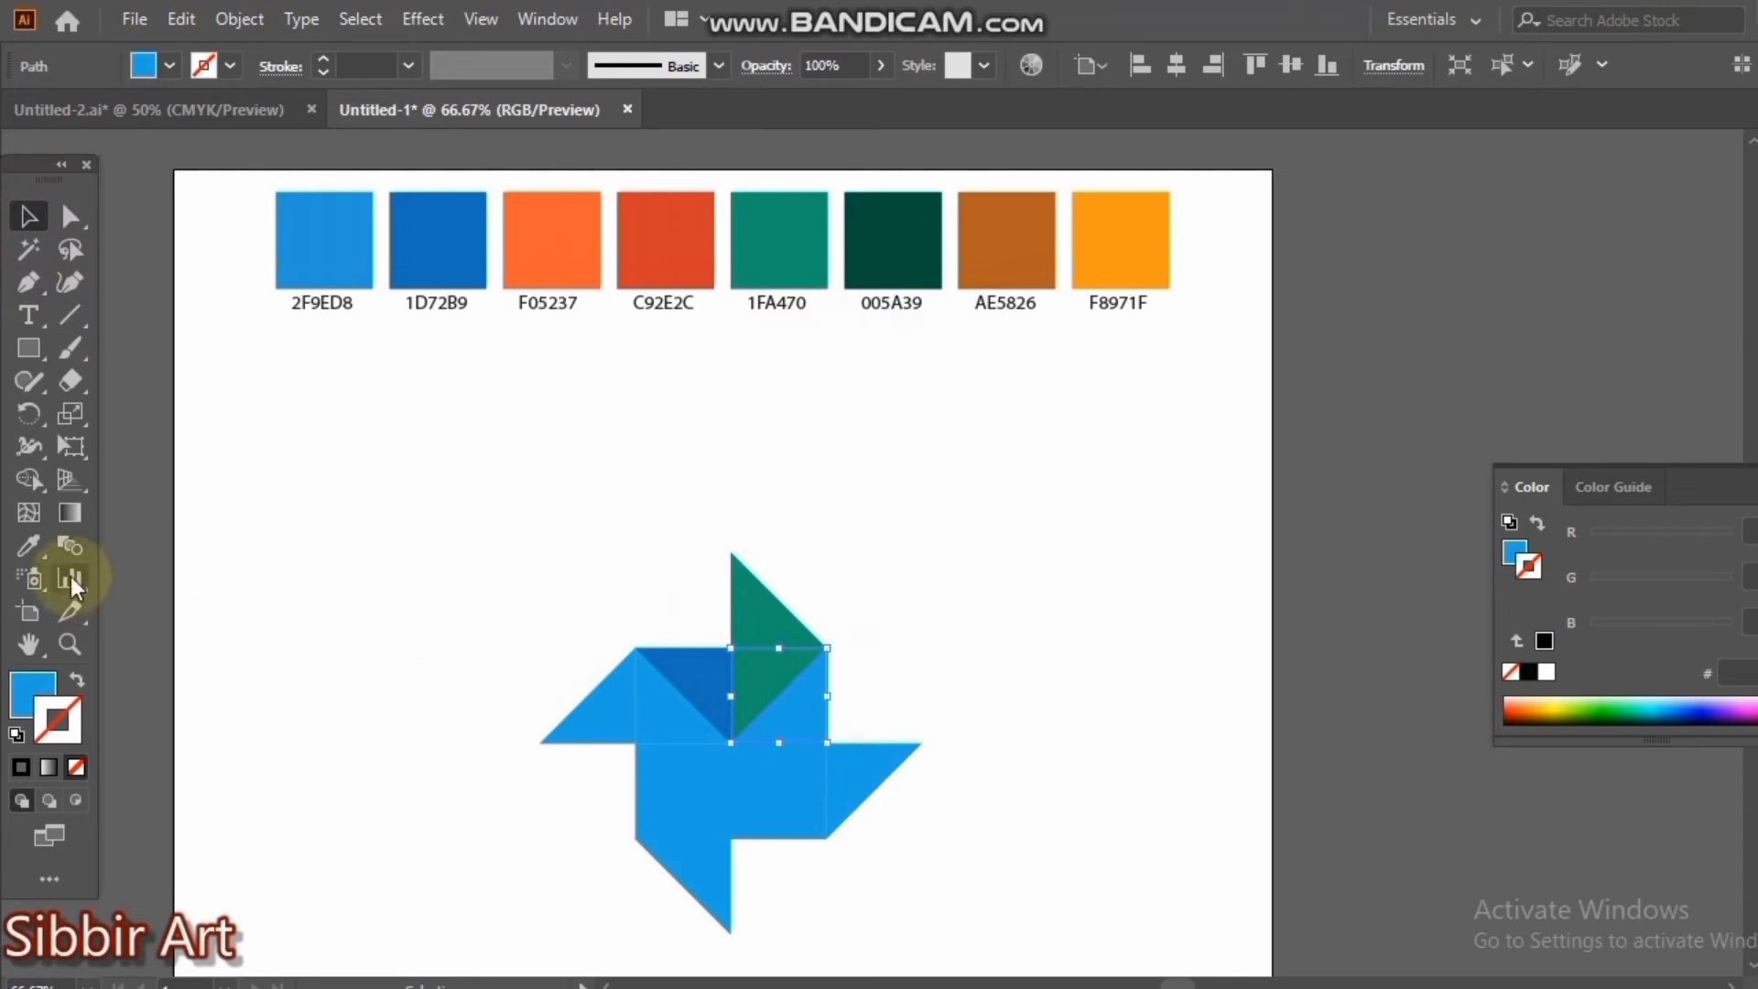
{"action": "left_click", "coordinate": [28, 546]}
{"action": "left_click", "coordinate": [916, 246]}
{"action": "left_click", "coordinate": [28, 216]}
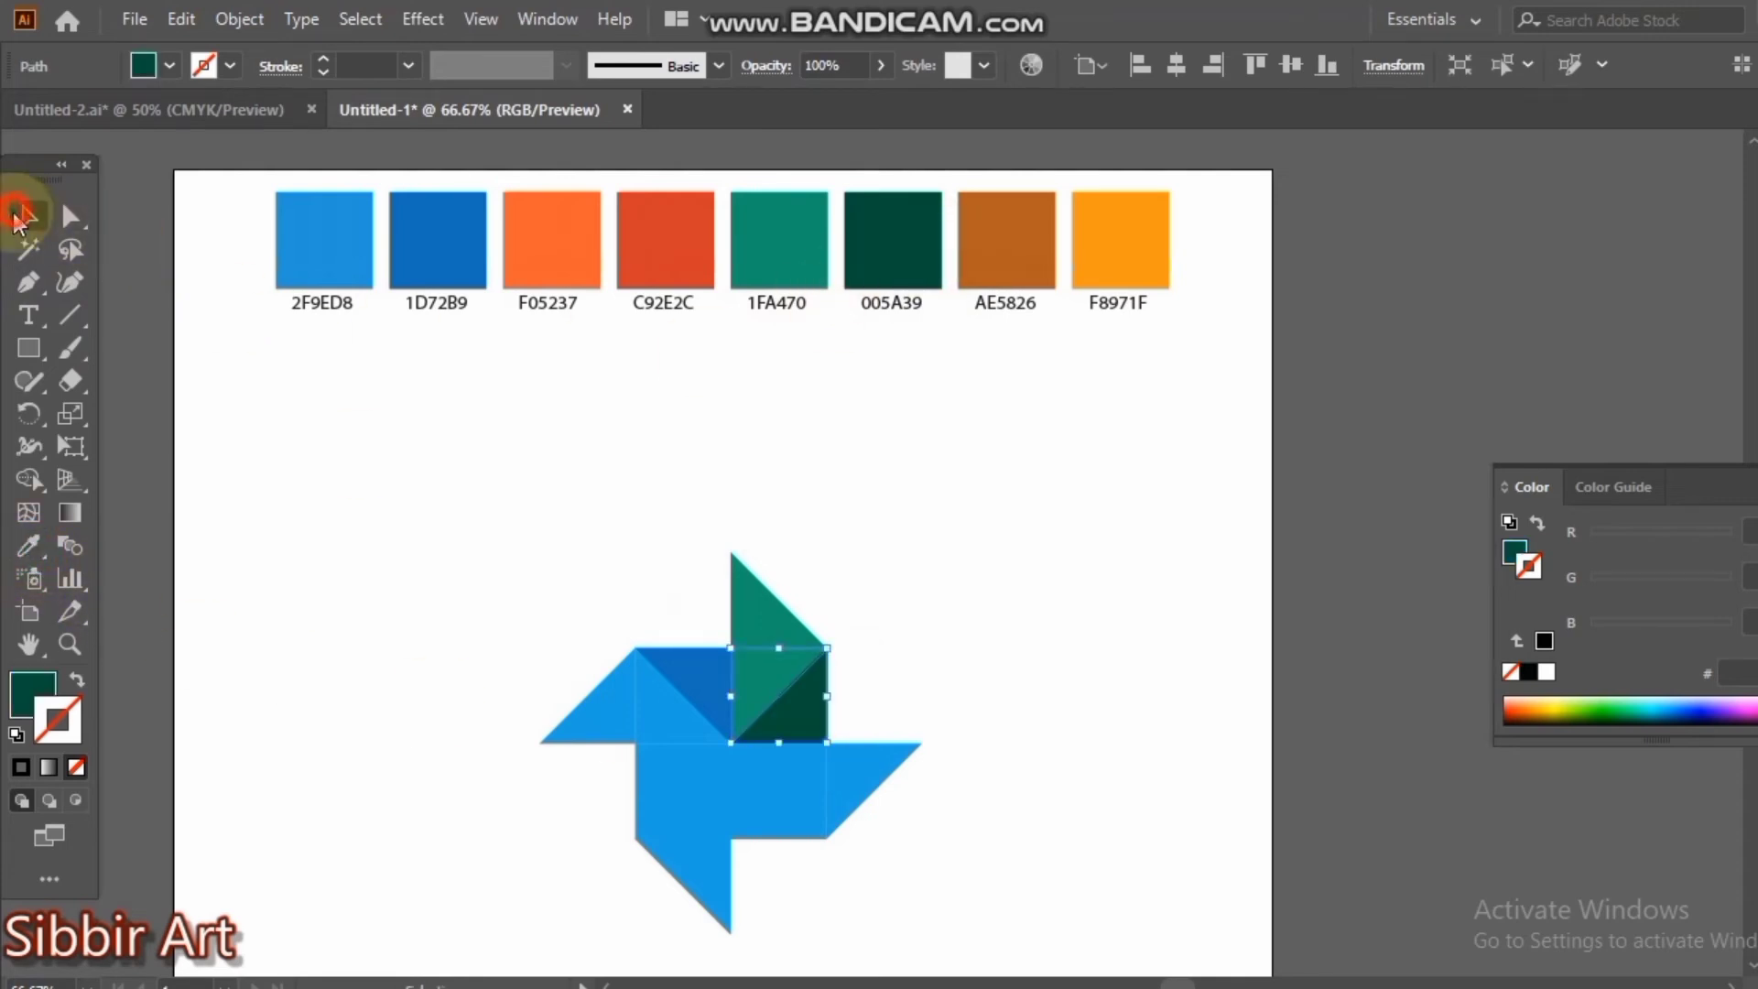
{"action": "left_click", "coordinate": [807, 874]}
{"action": "left_click", "coordinate": [780, 762]}
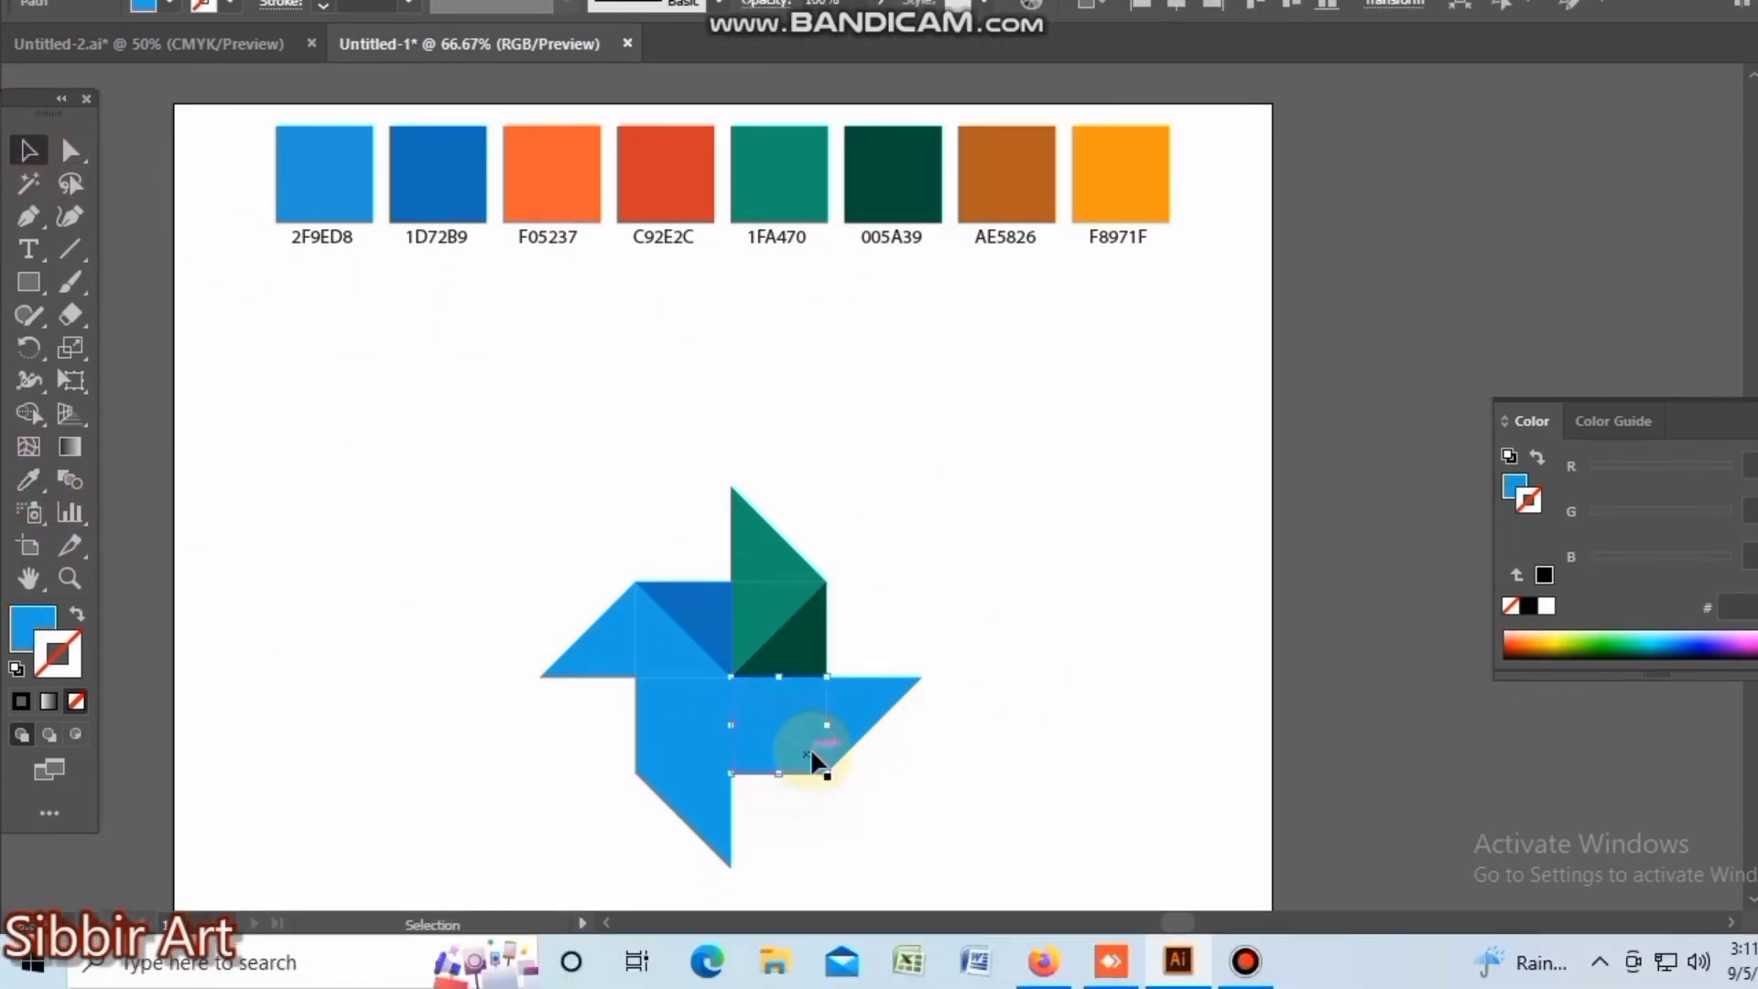
{"action": "left_click", "coordinate": [981, 743]}
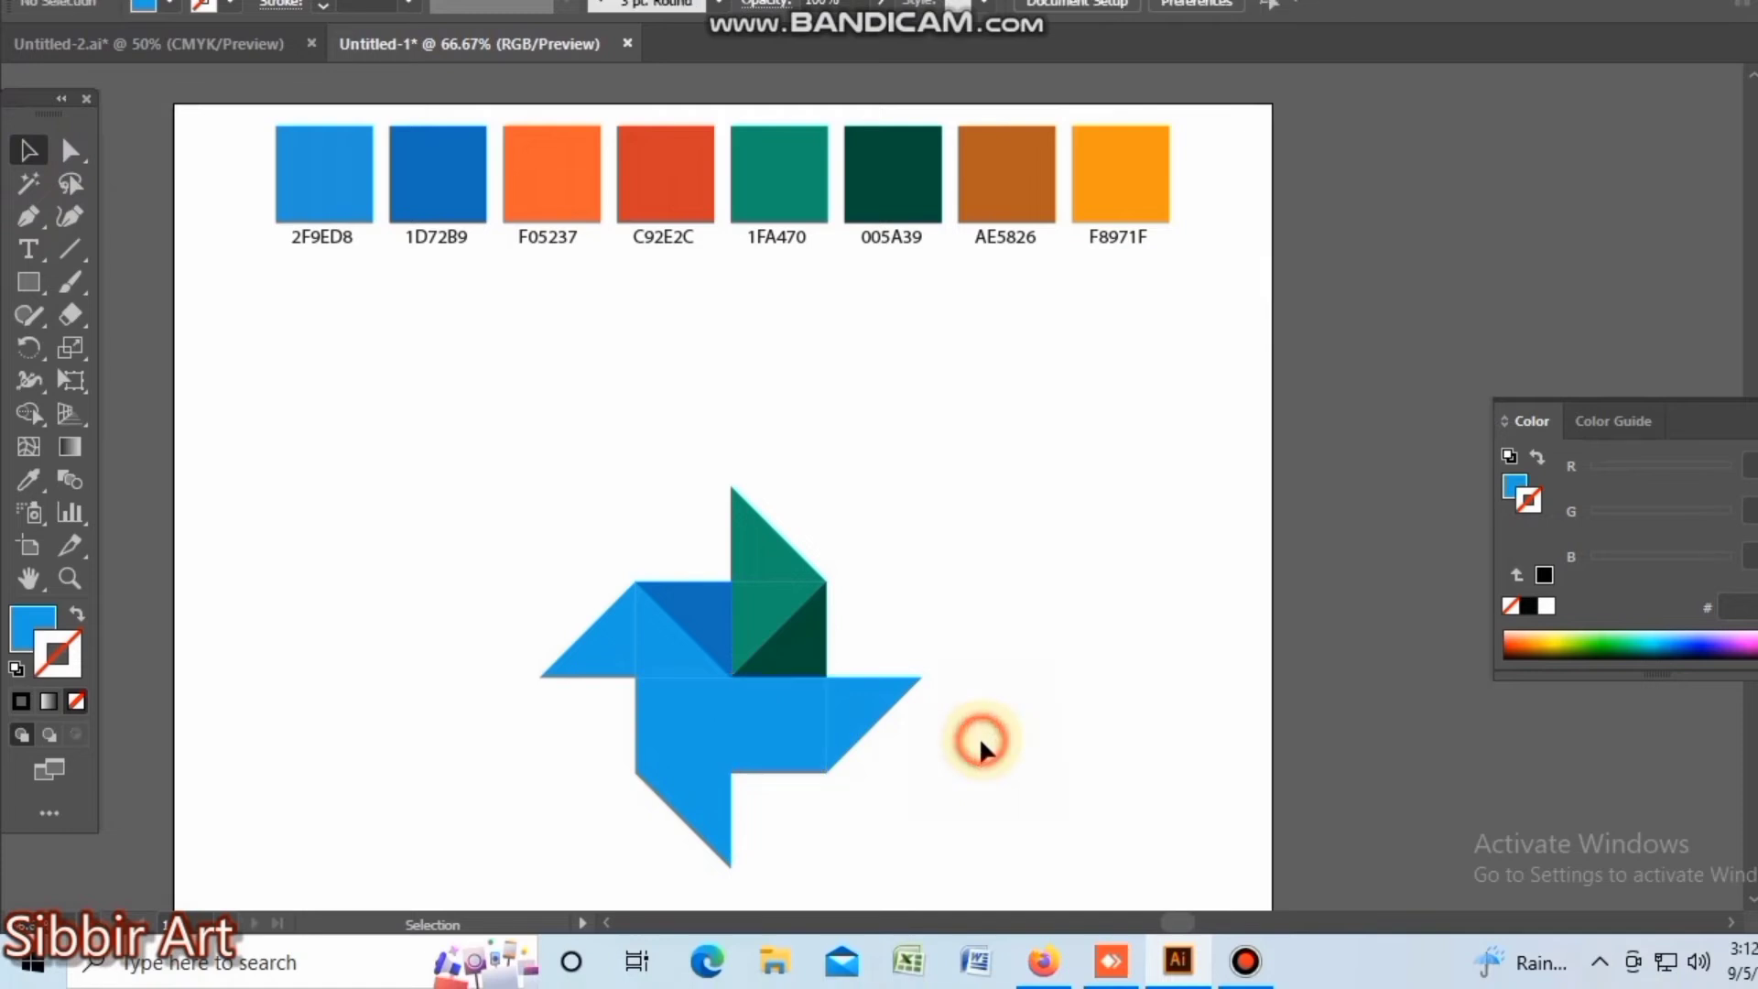
- Recolour the pinwheel's top blade and the centre triangle directly below it with the F05237 orange swatch using the Eyedropper
{"action": "left_click", "coordinate": [769, 550]}
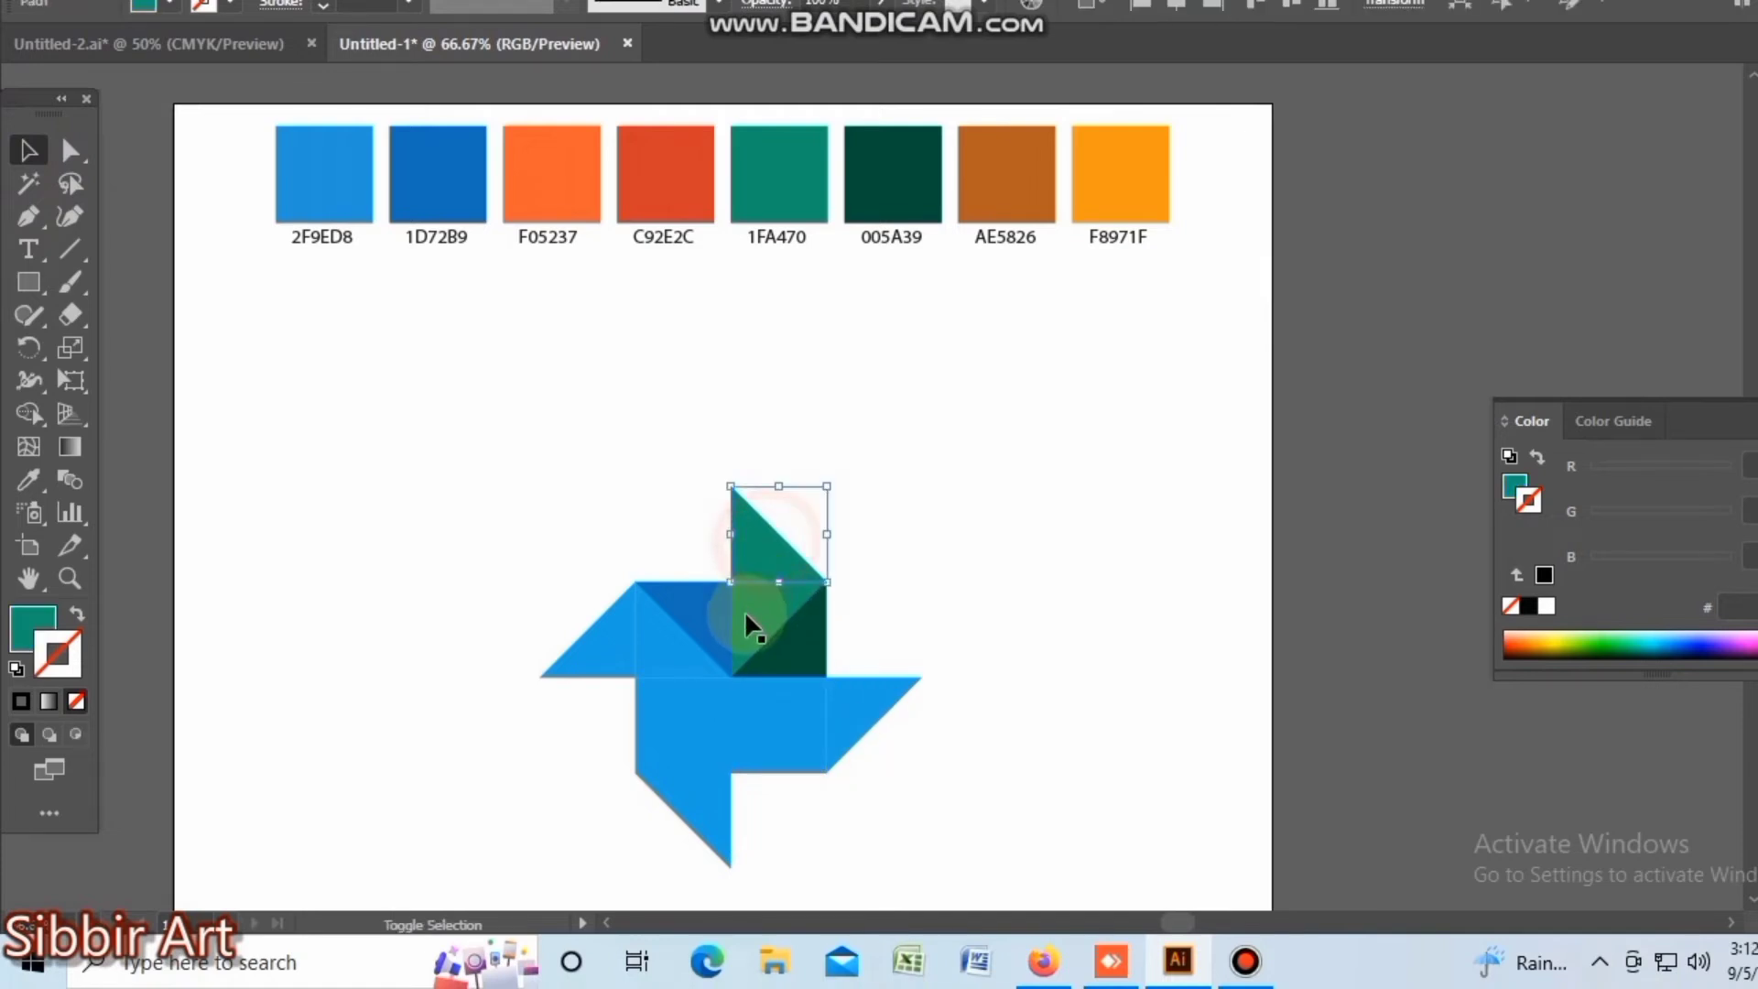
{"action": "left_click", "coordinate": [28, 479]}
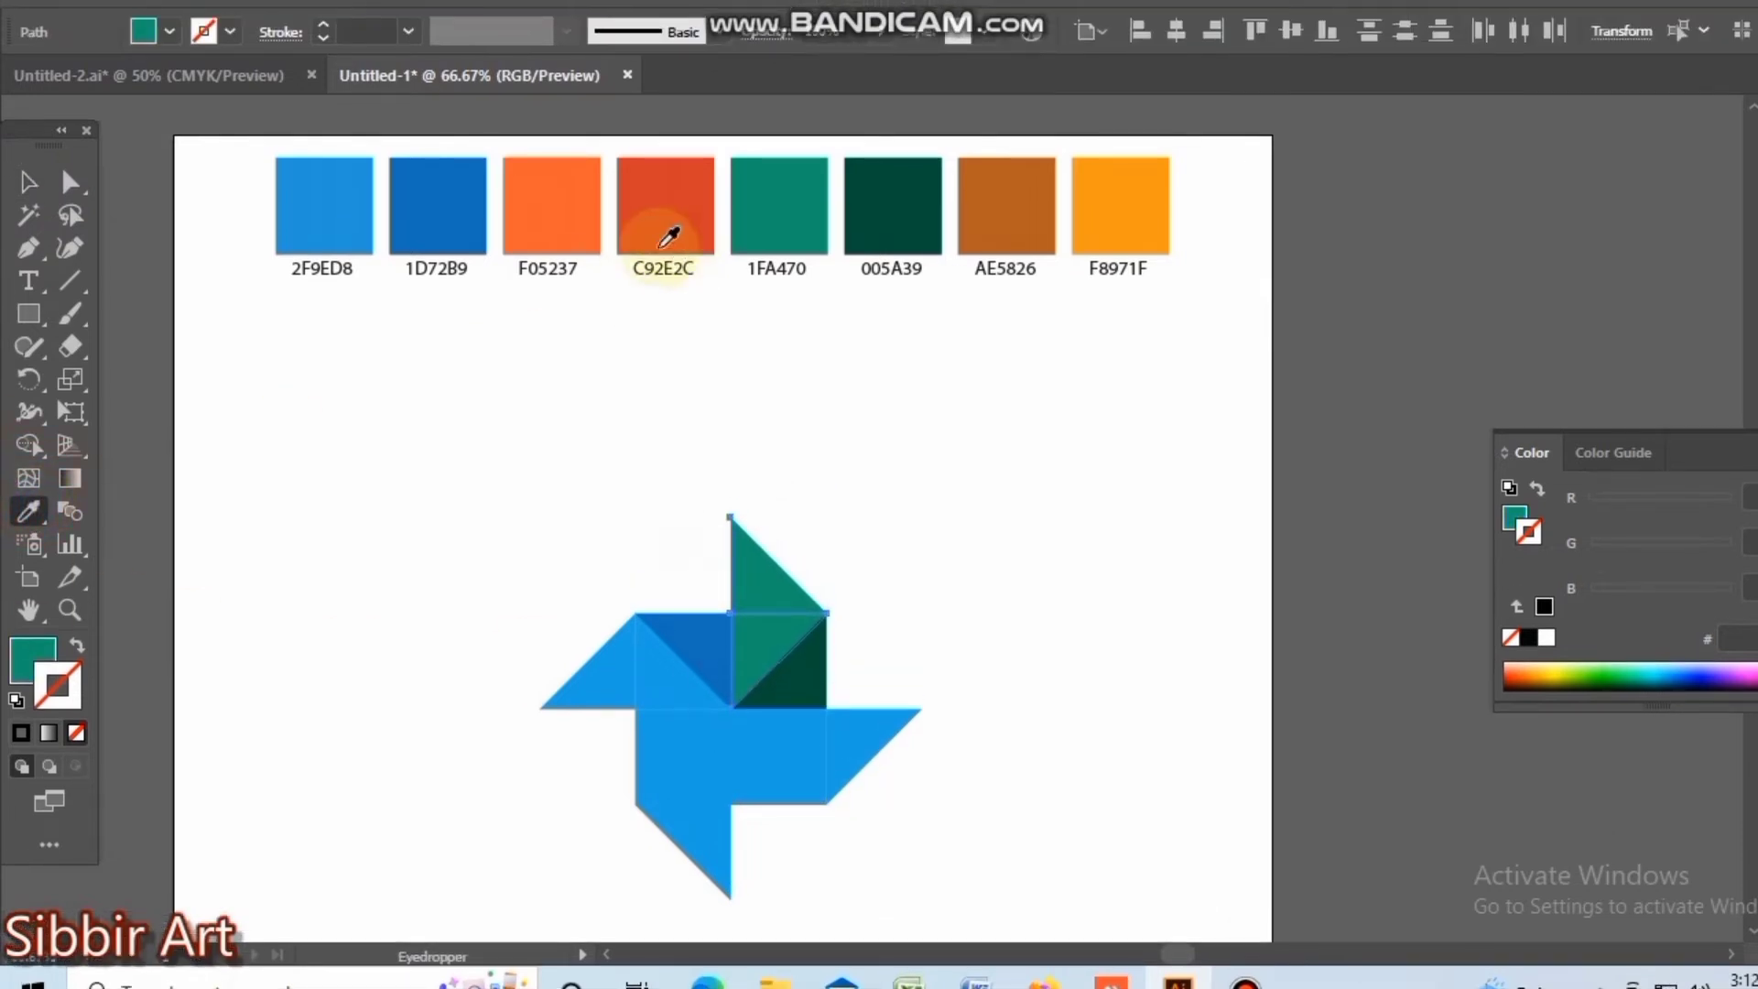
{"action": "left_click", "coordinate": [551, 197]}
{"action": "left_click", "coordinate": [29, 151]}
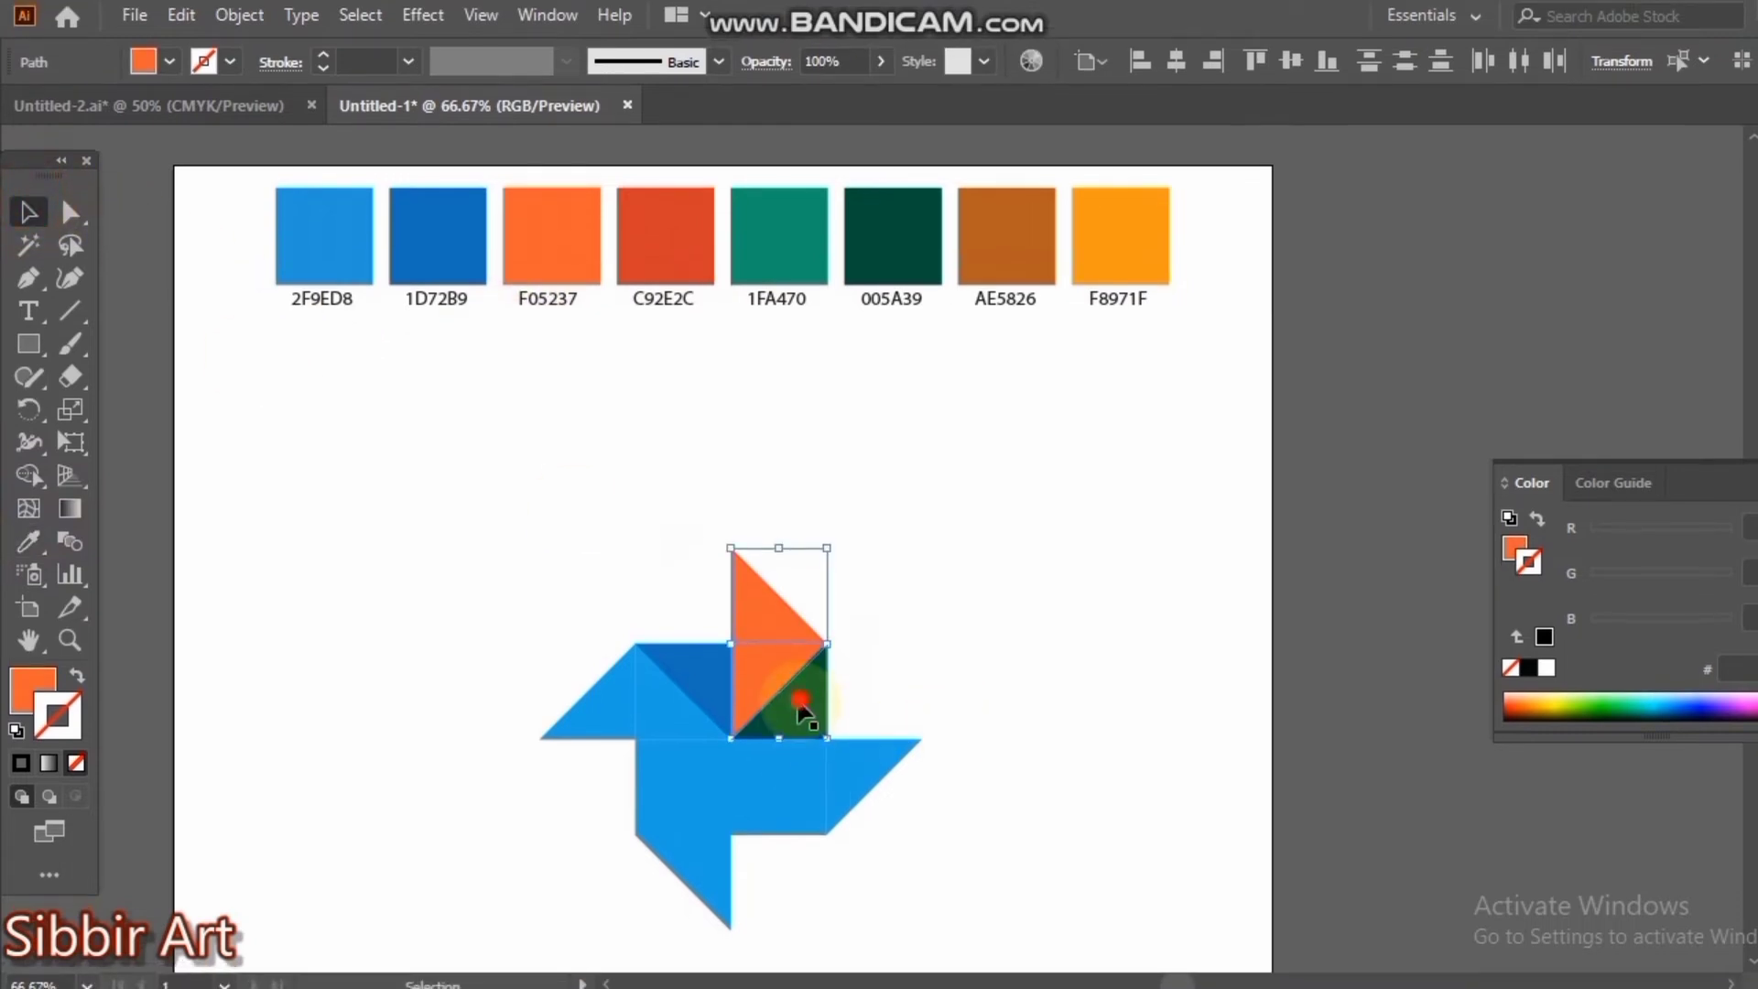
- Recolour the lower triangle of the pinwheel's upper-right centre cell with the C92E2C red swatch and clear the selection
{"action": "left_click", "coordinate": [804, 709]}
{"action": "left_click", "coordinate": [28, 541]}
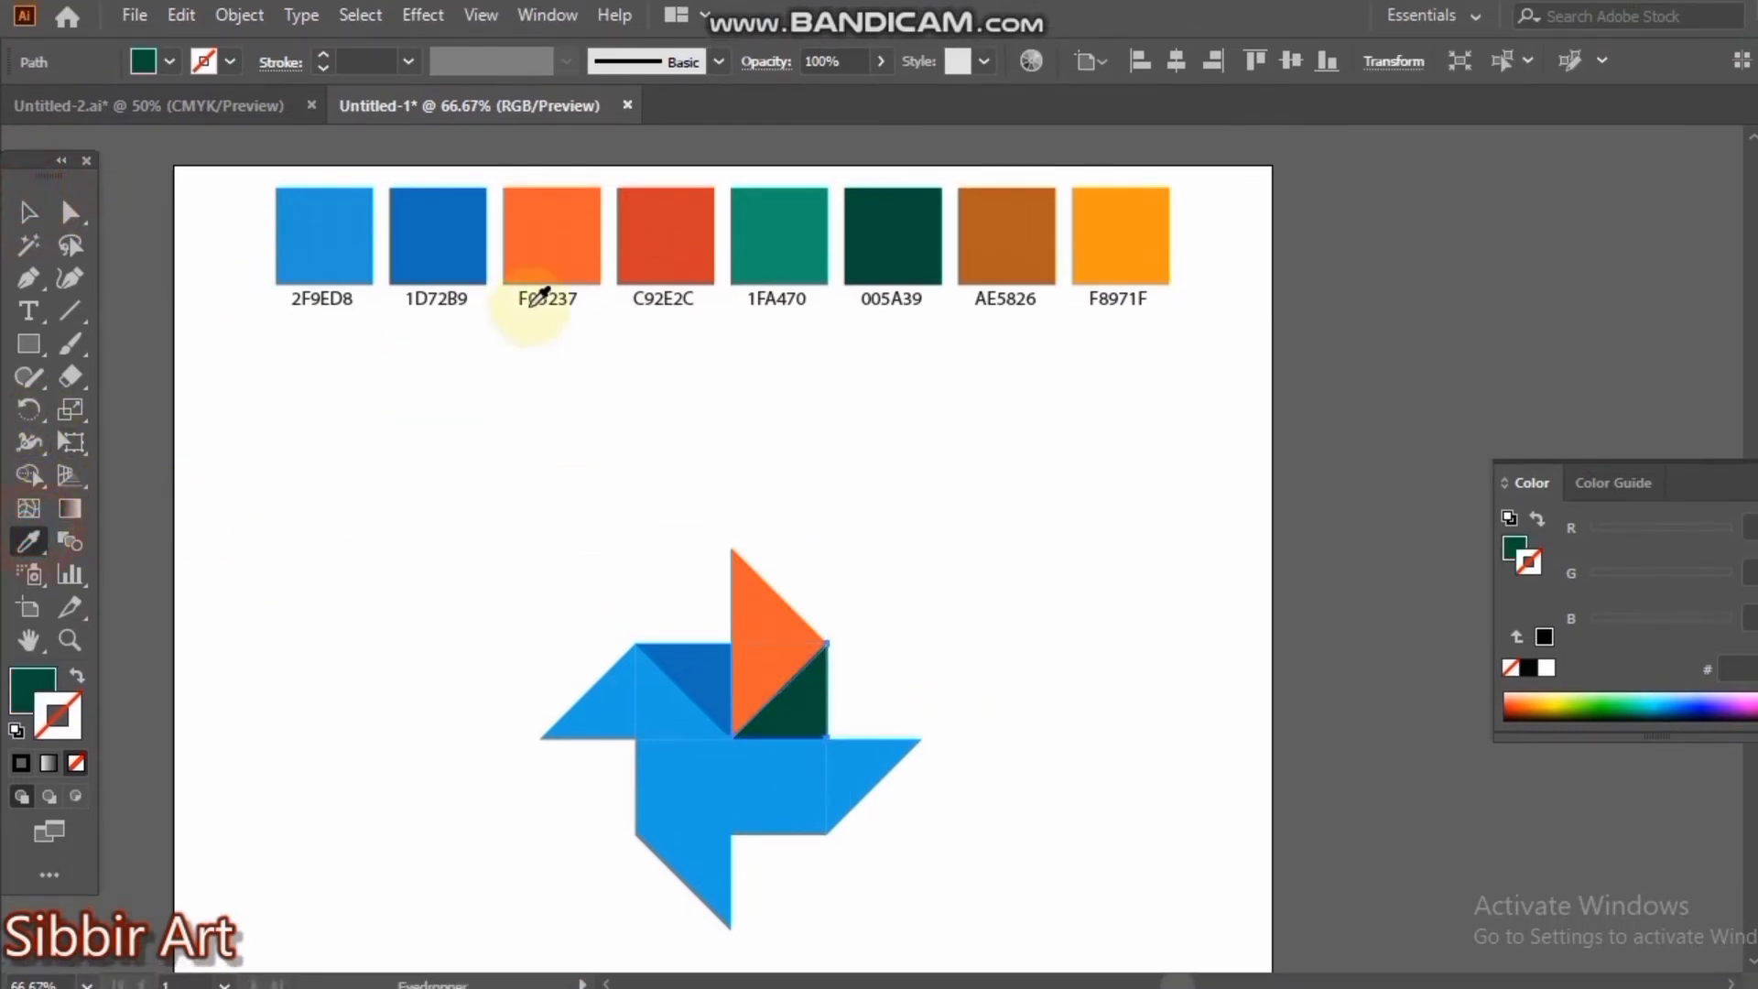
{"action": "left_click", "coordinate": [686, 240]}
{"action": "left_click", "coordinate": [28, 214]}
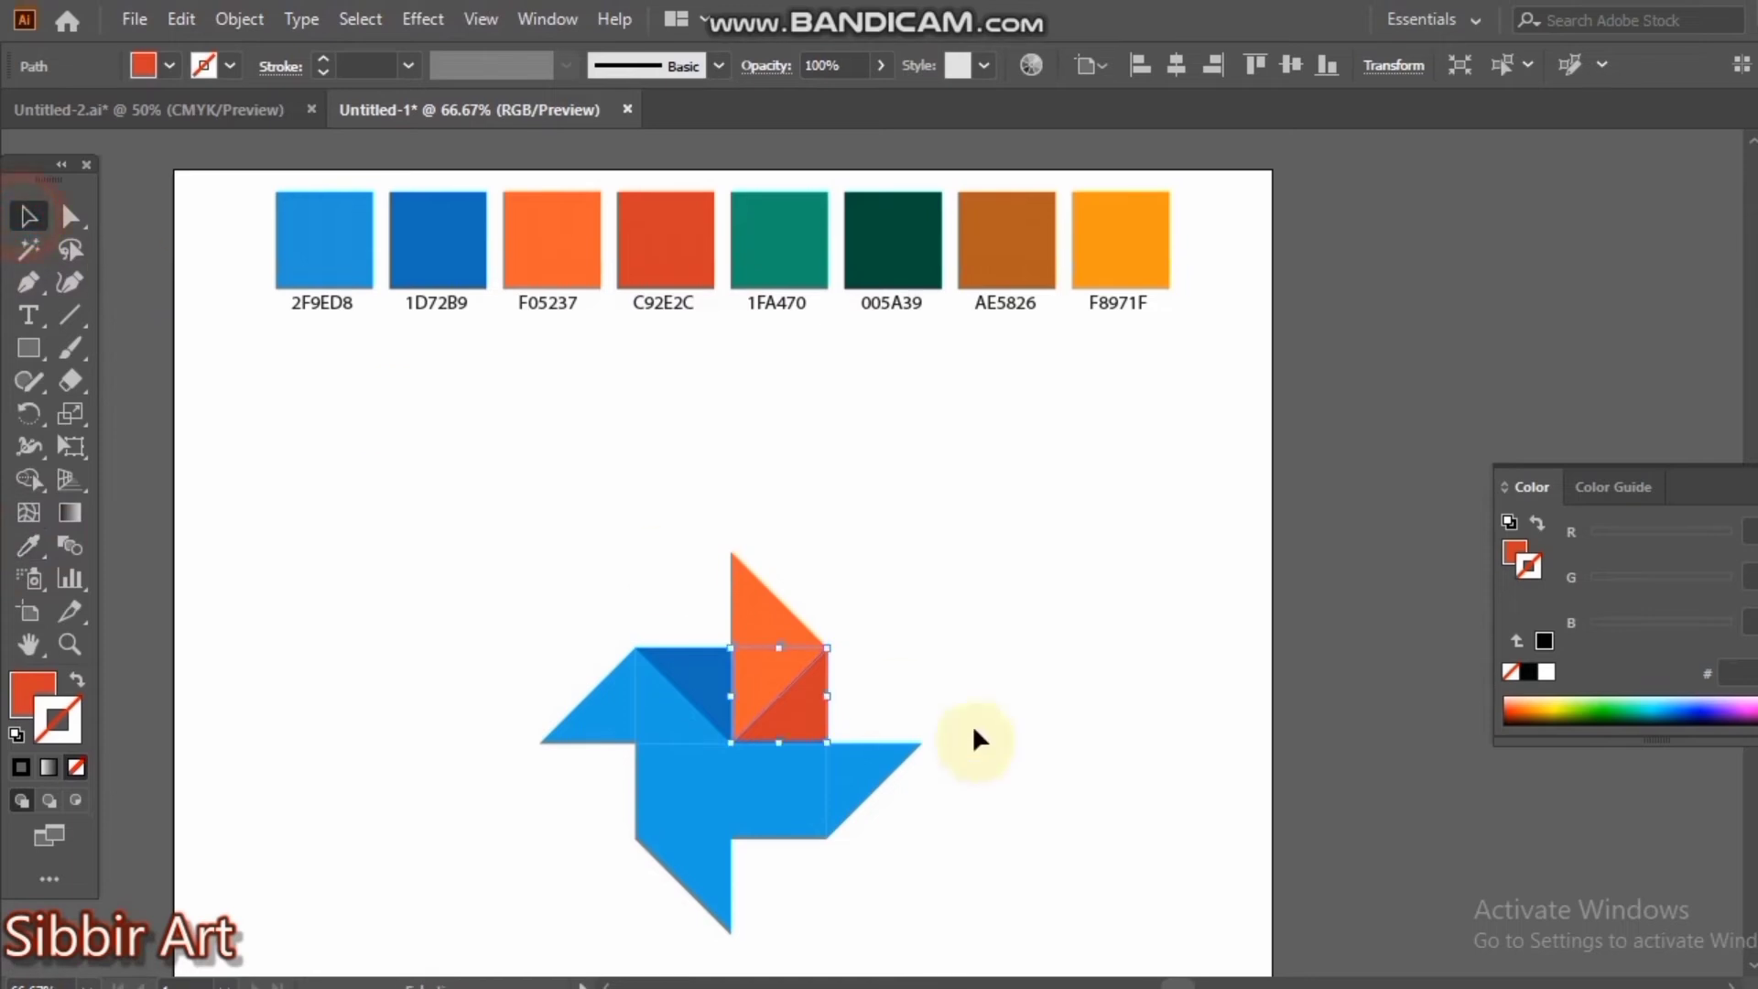
{"action": "left_click", "coordinate": [996, 831]}
- Colour the pinwheel's right blade and the centre triangle adjoining it with the 1FA470 green swatch
{"action": "left_click", "coordinate": [784, 710]}
{"action": "left_click", "coordinate": [875, 709], "text": "shift"}
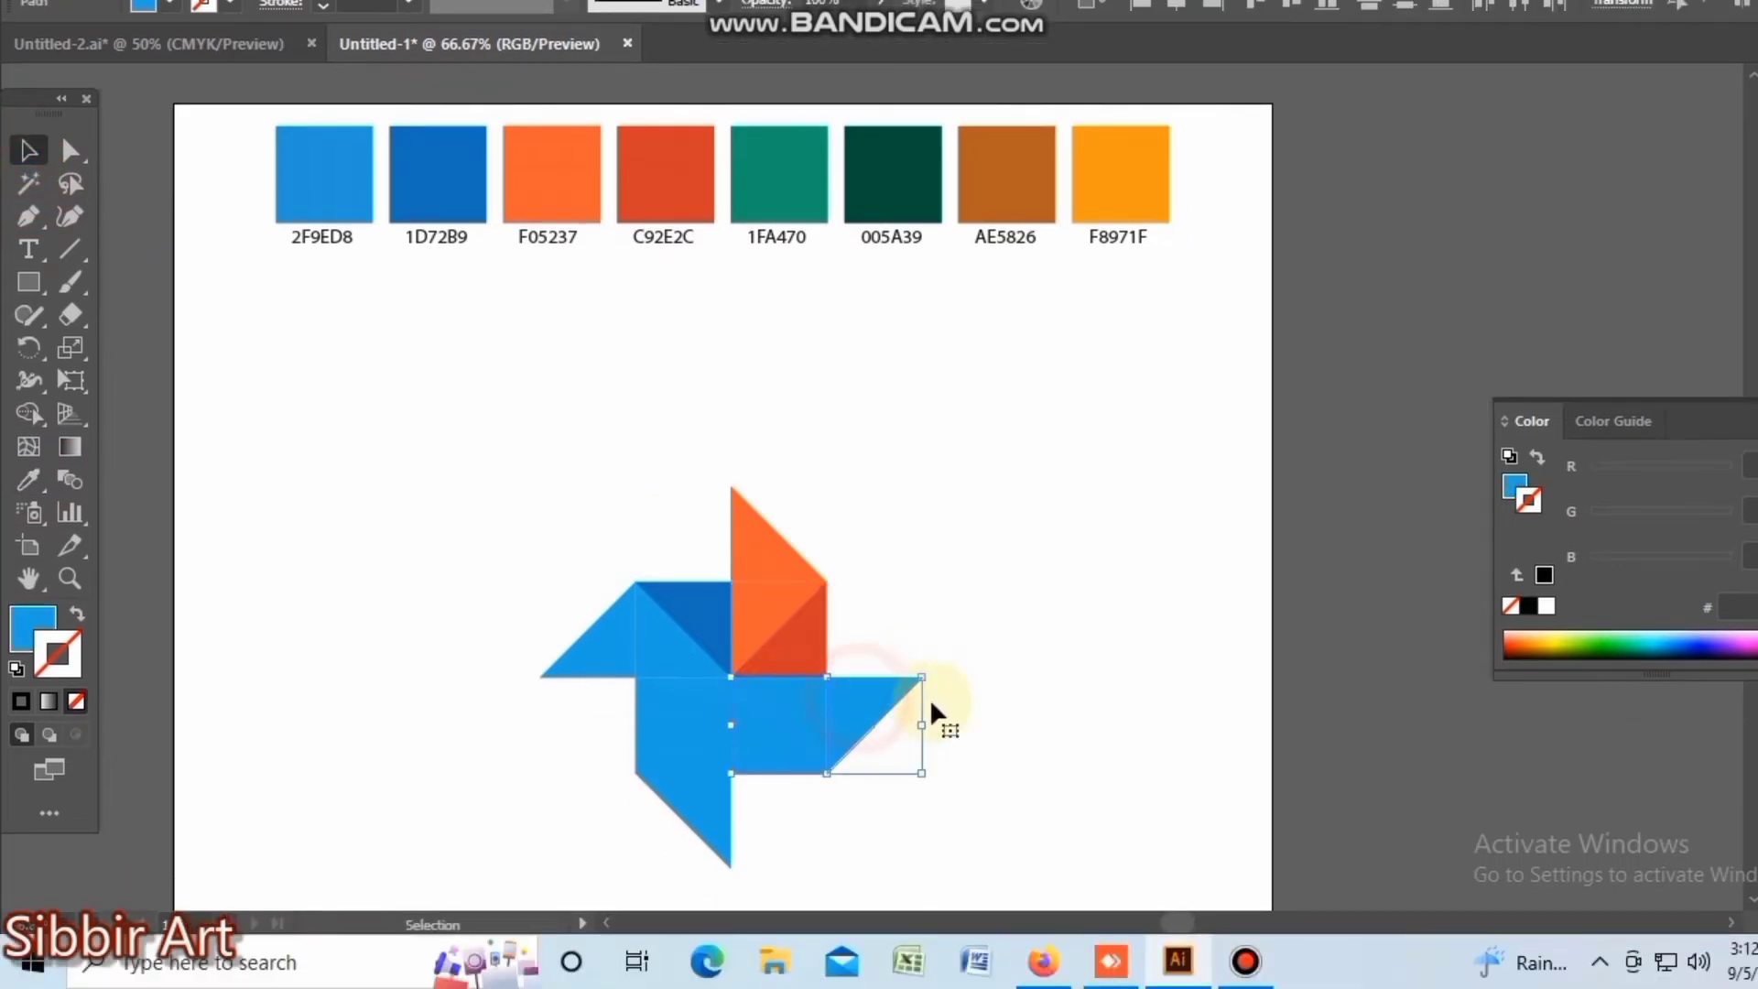
{"action": "left_click", "coordinate": [31, 478]}
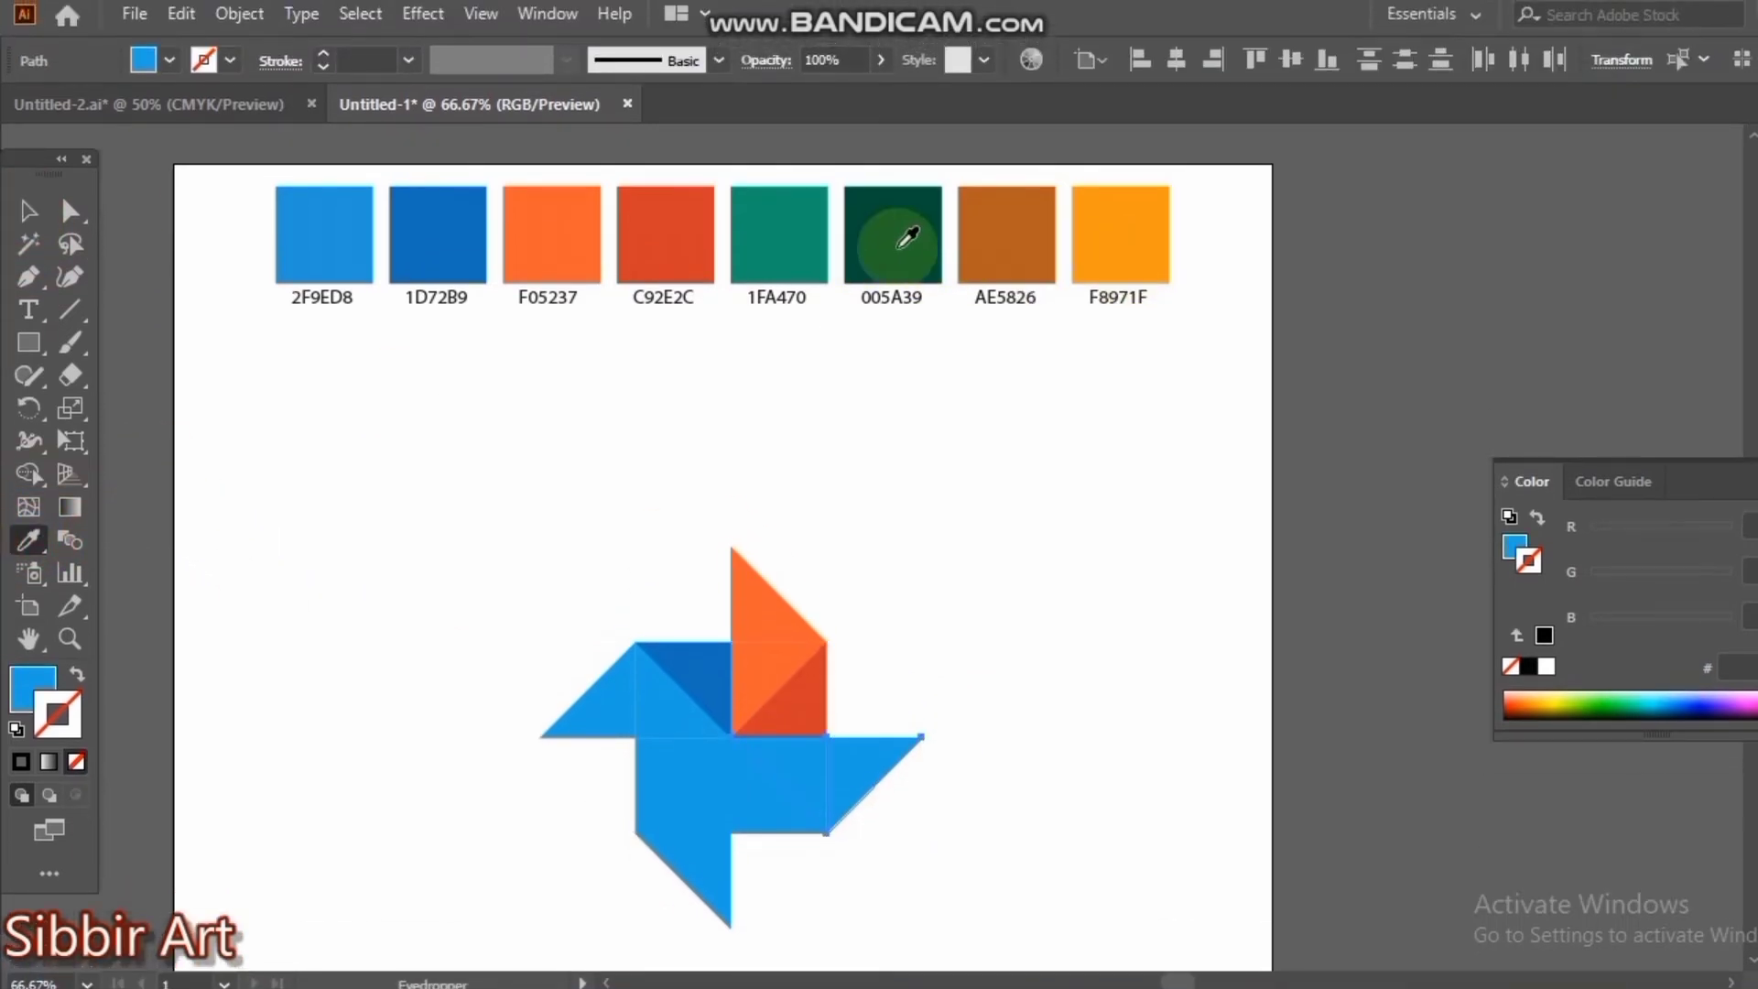
{"action": "left_click", "coordinate": [778, 235]}
{"action": "left_click", "coordinate": [28, 214]}
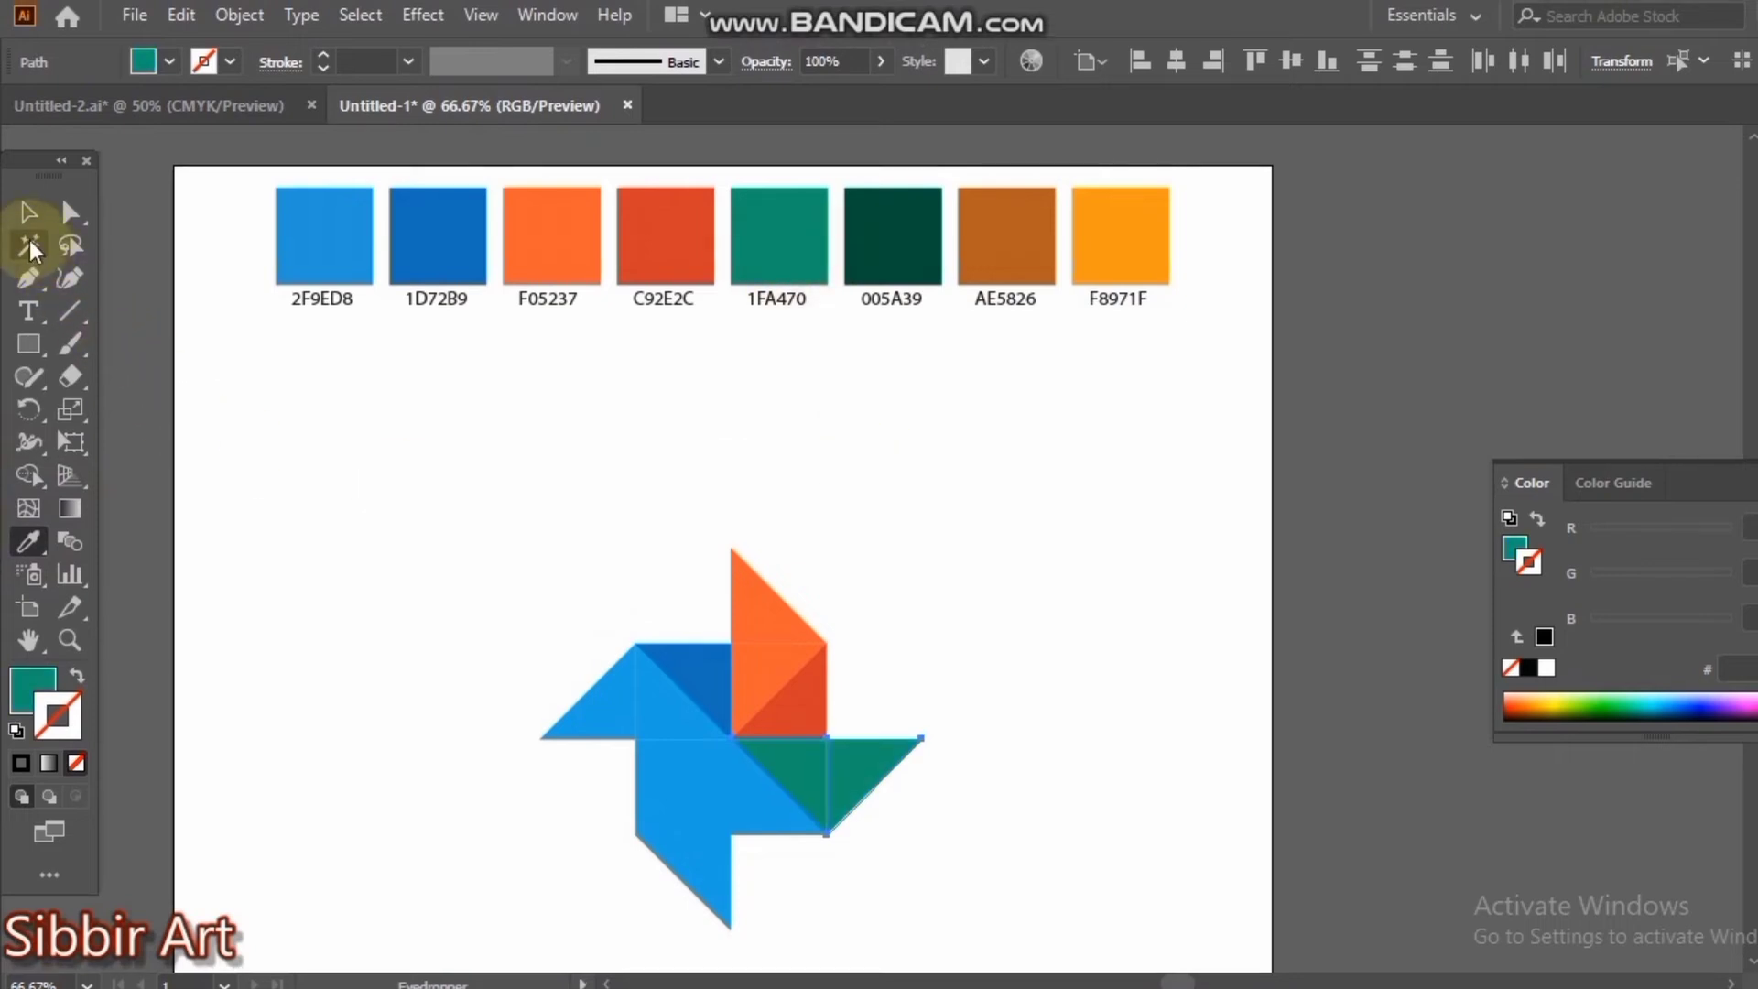
- Colour the lower triangle of the pinwheel's lower-right centre cell with the 005A39 dark green swatch
{"action": "left_click", "coordinate": [769, 758]}
{"action": "left_click", "coordinate": [28, 477]}
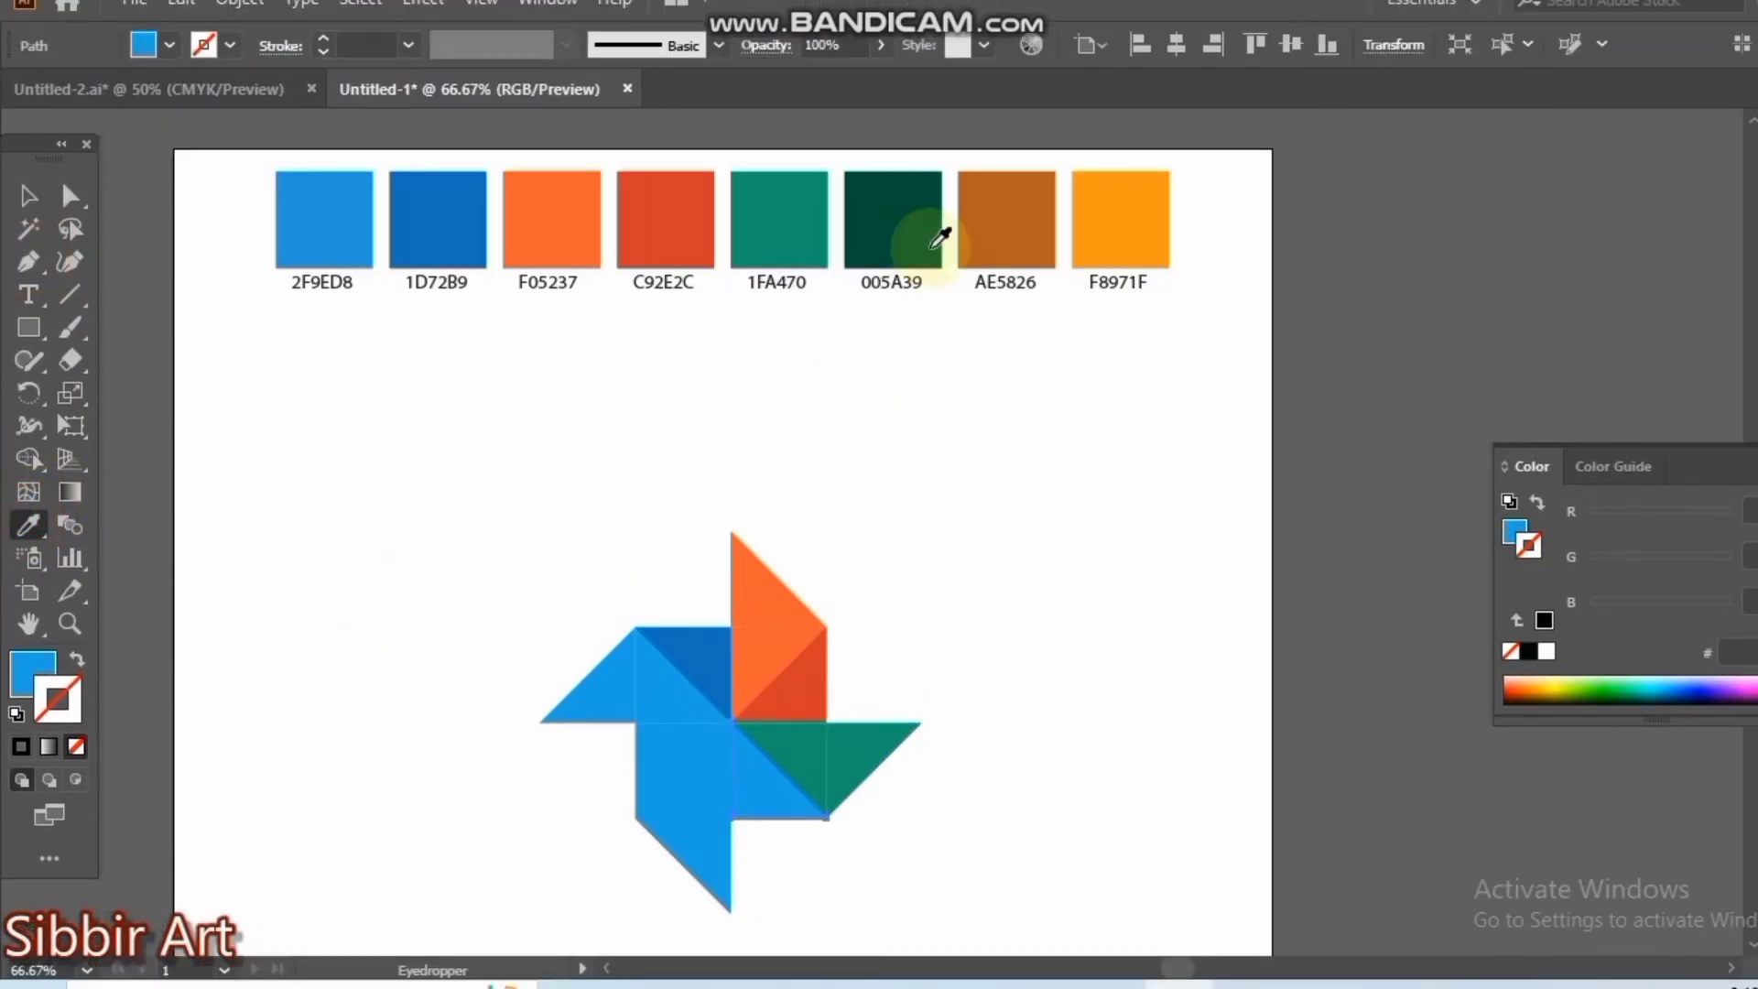
{"action": "left_click", "coordinate": [934, 245]}
{"action": "scroll", "coordinate": [784, 608], "scroll_direction": "down", "scroll_amount": 2}
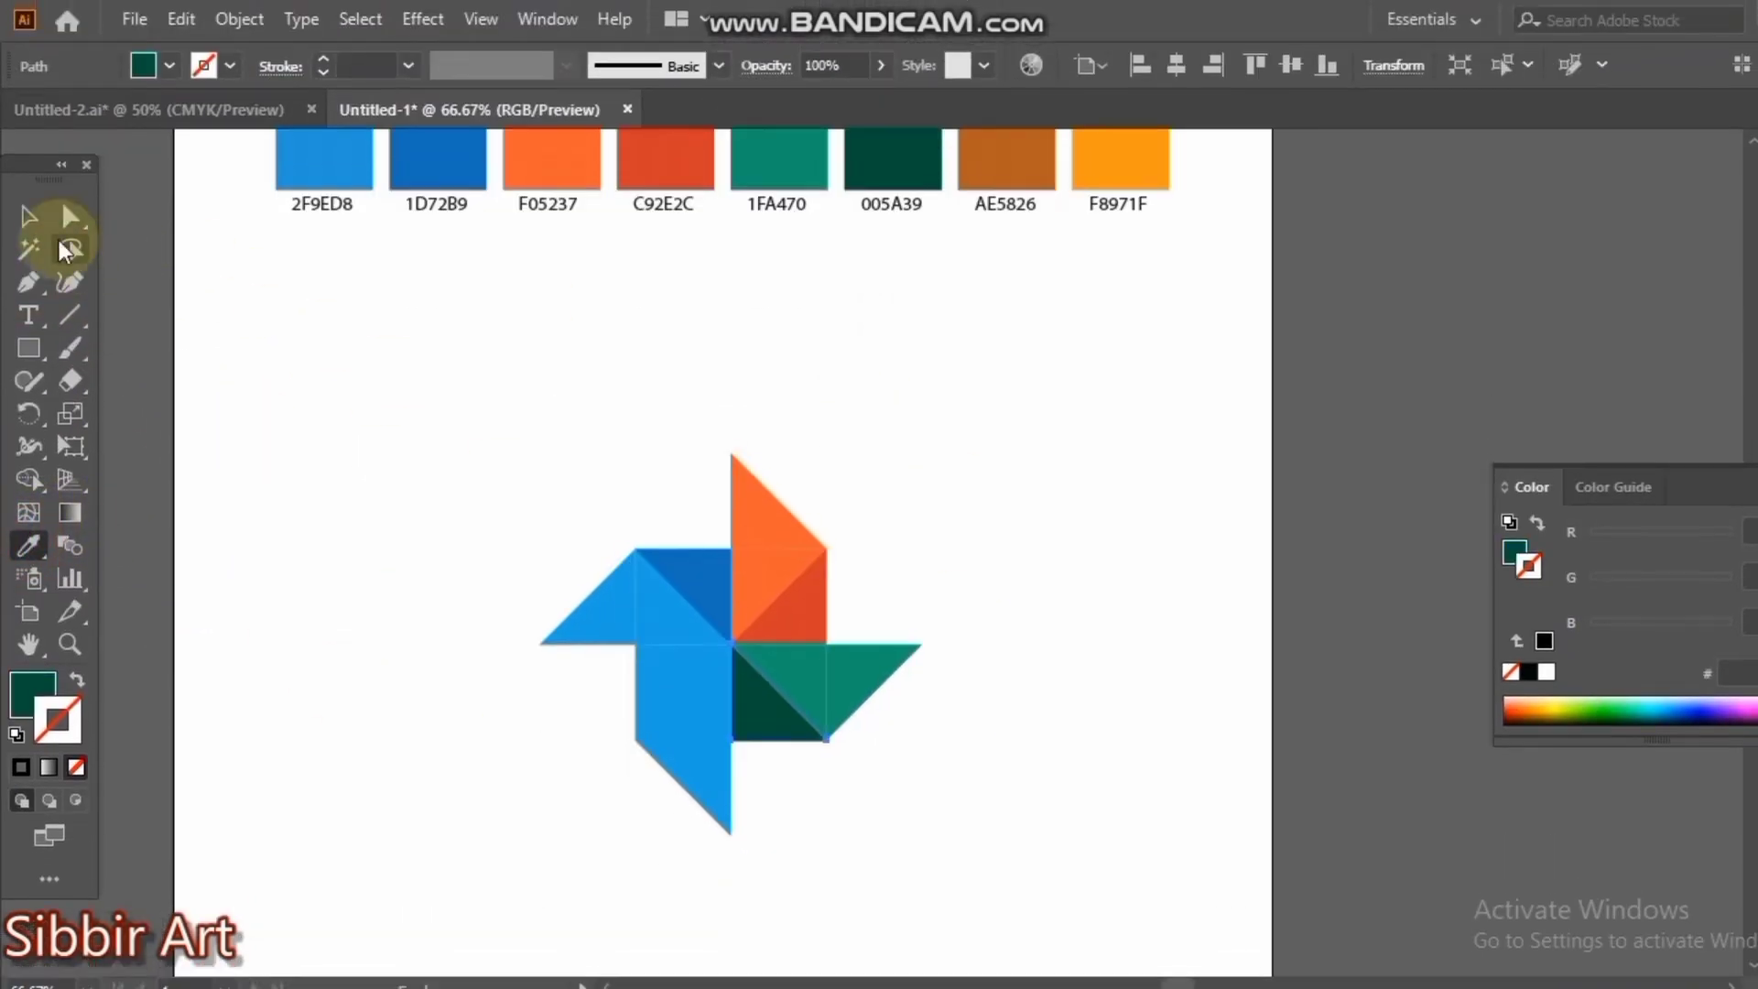
{"action": "left_click", "coordinate": [28, 195]}
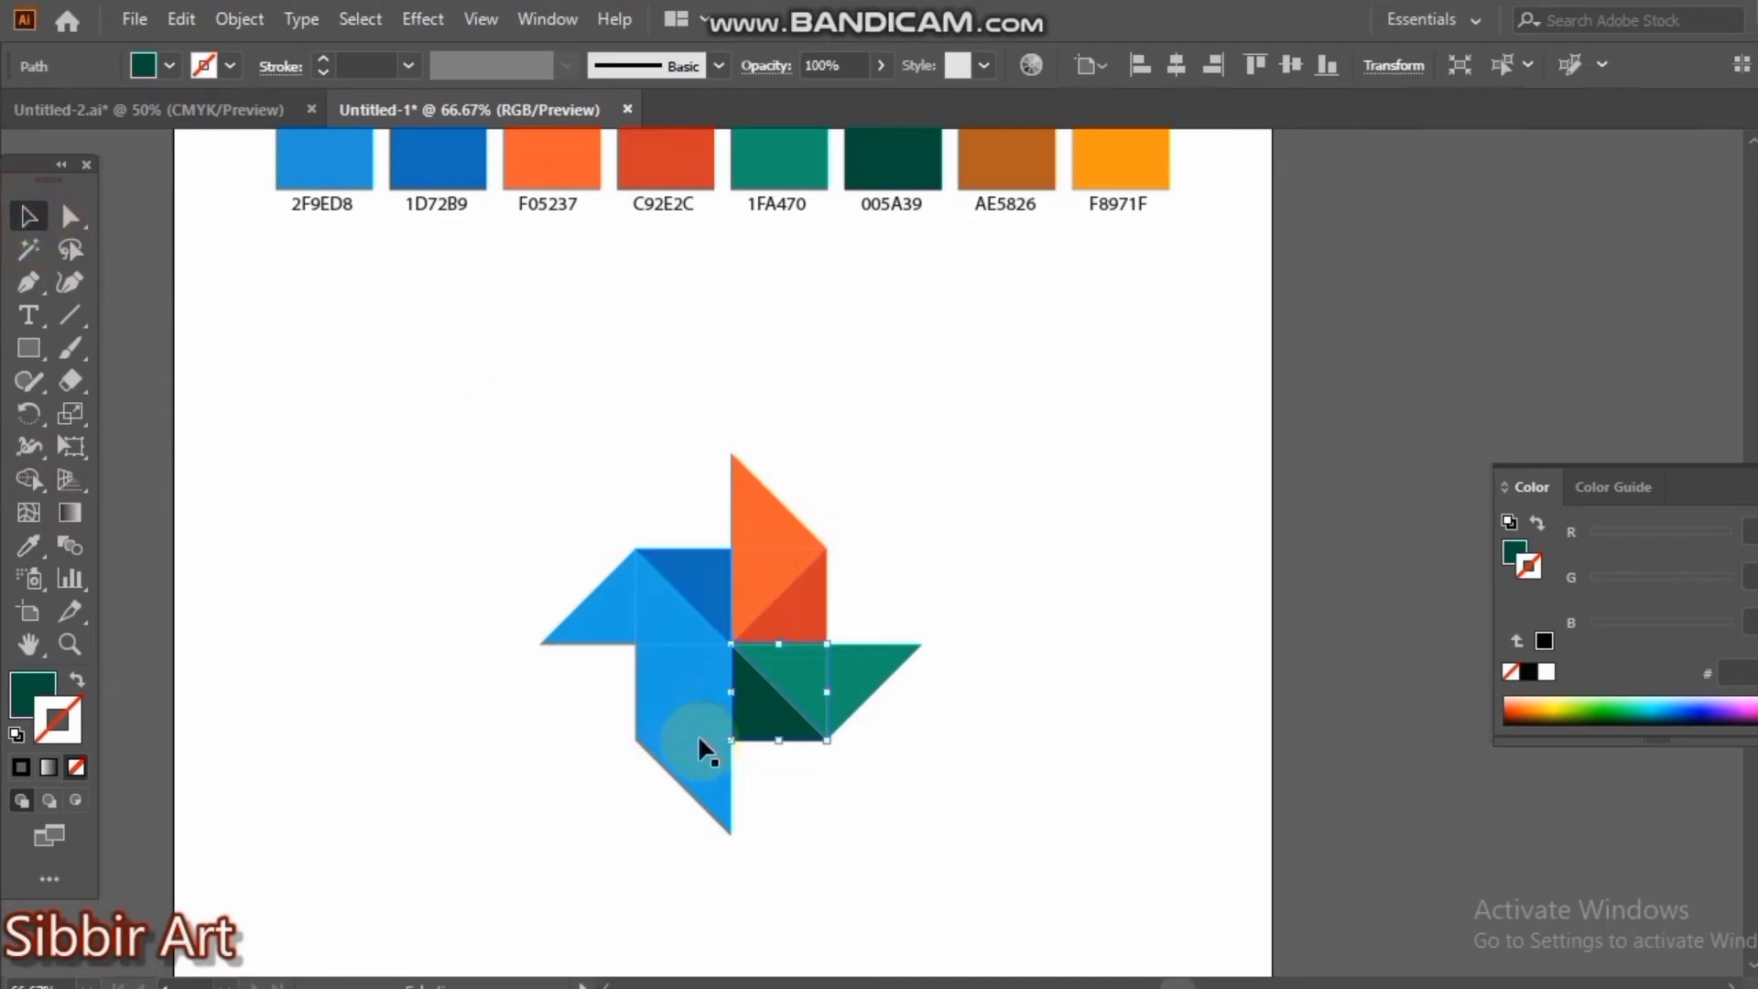
- Colour the pinwheel's bottom blade and the centre triangle directly above it with the F8971F yellow-orange swatch
{"action": "left_click", "coordinate": [703, 730]}
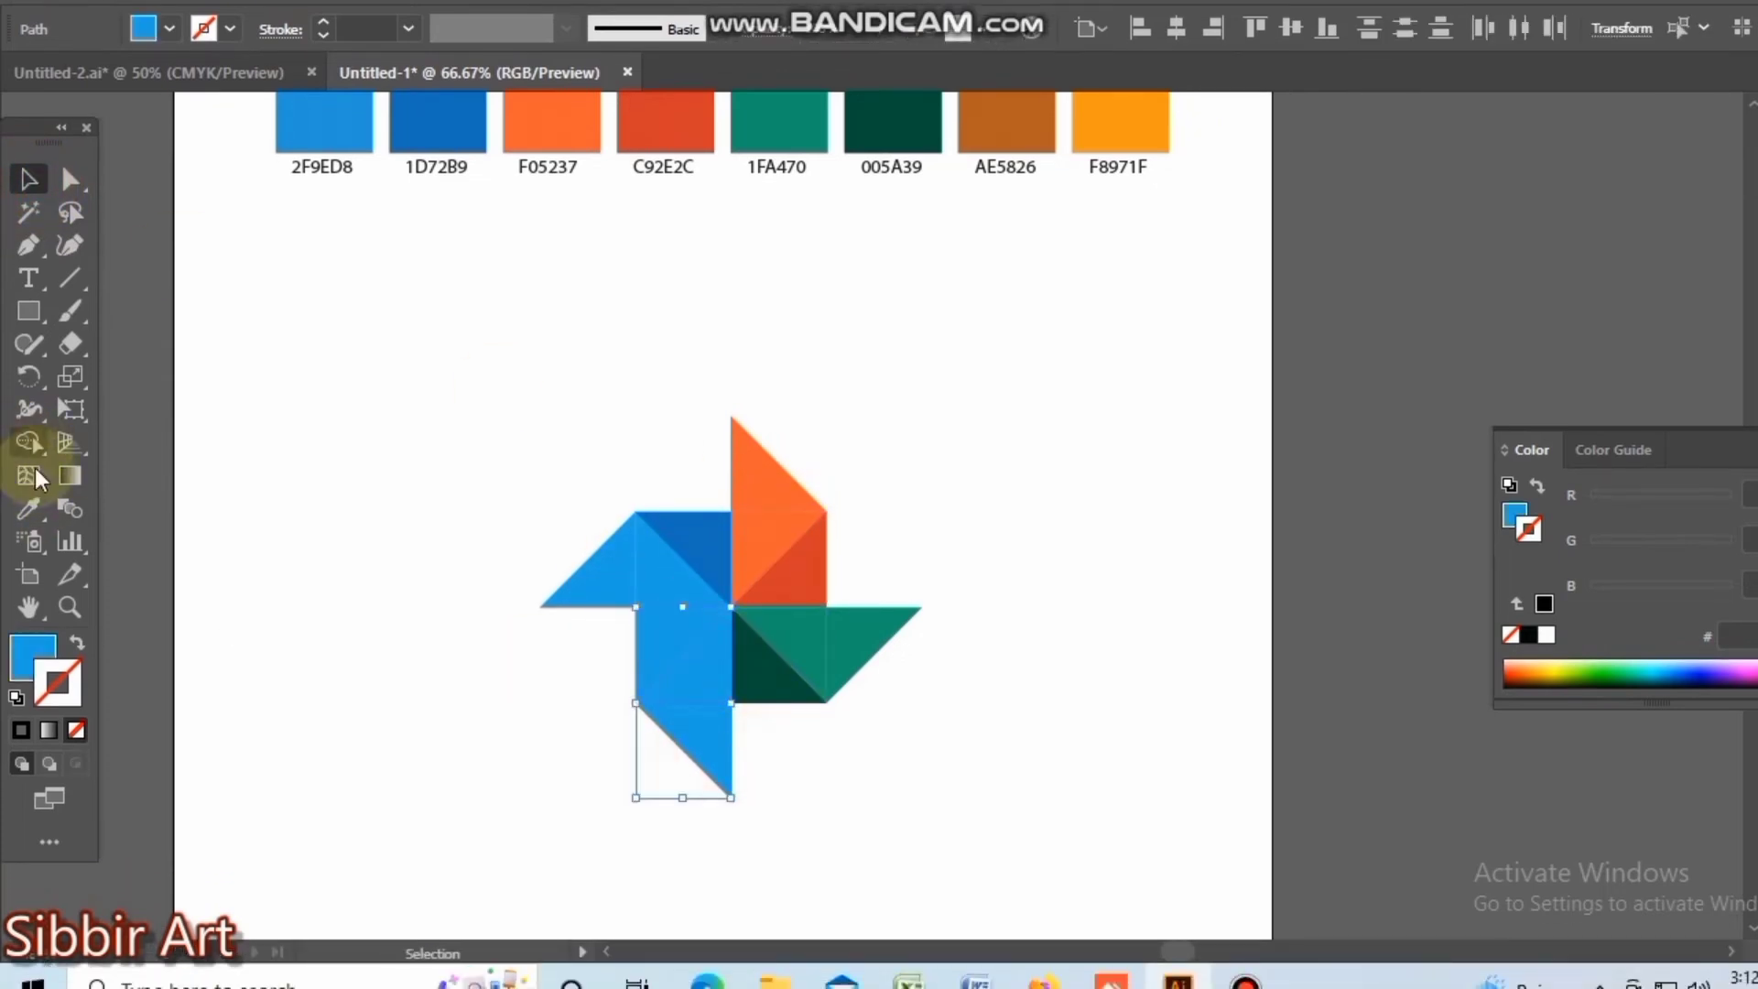
{"action": "left_click", "coordinate": [29, 508]}
{"action": "left_click", "coordinate": [1121, 138]}
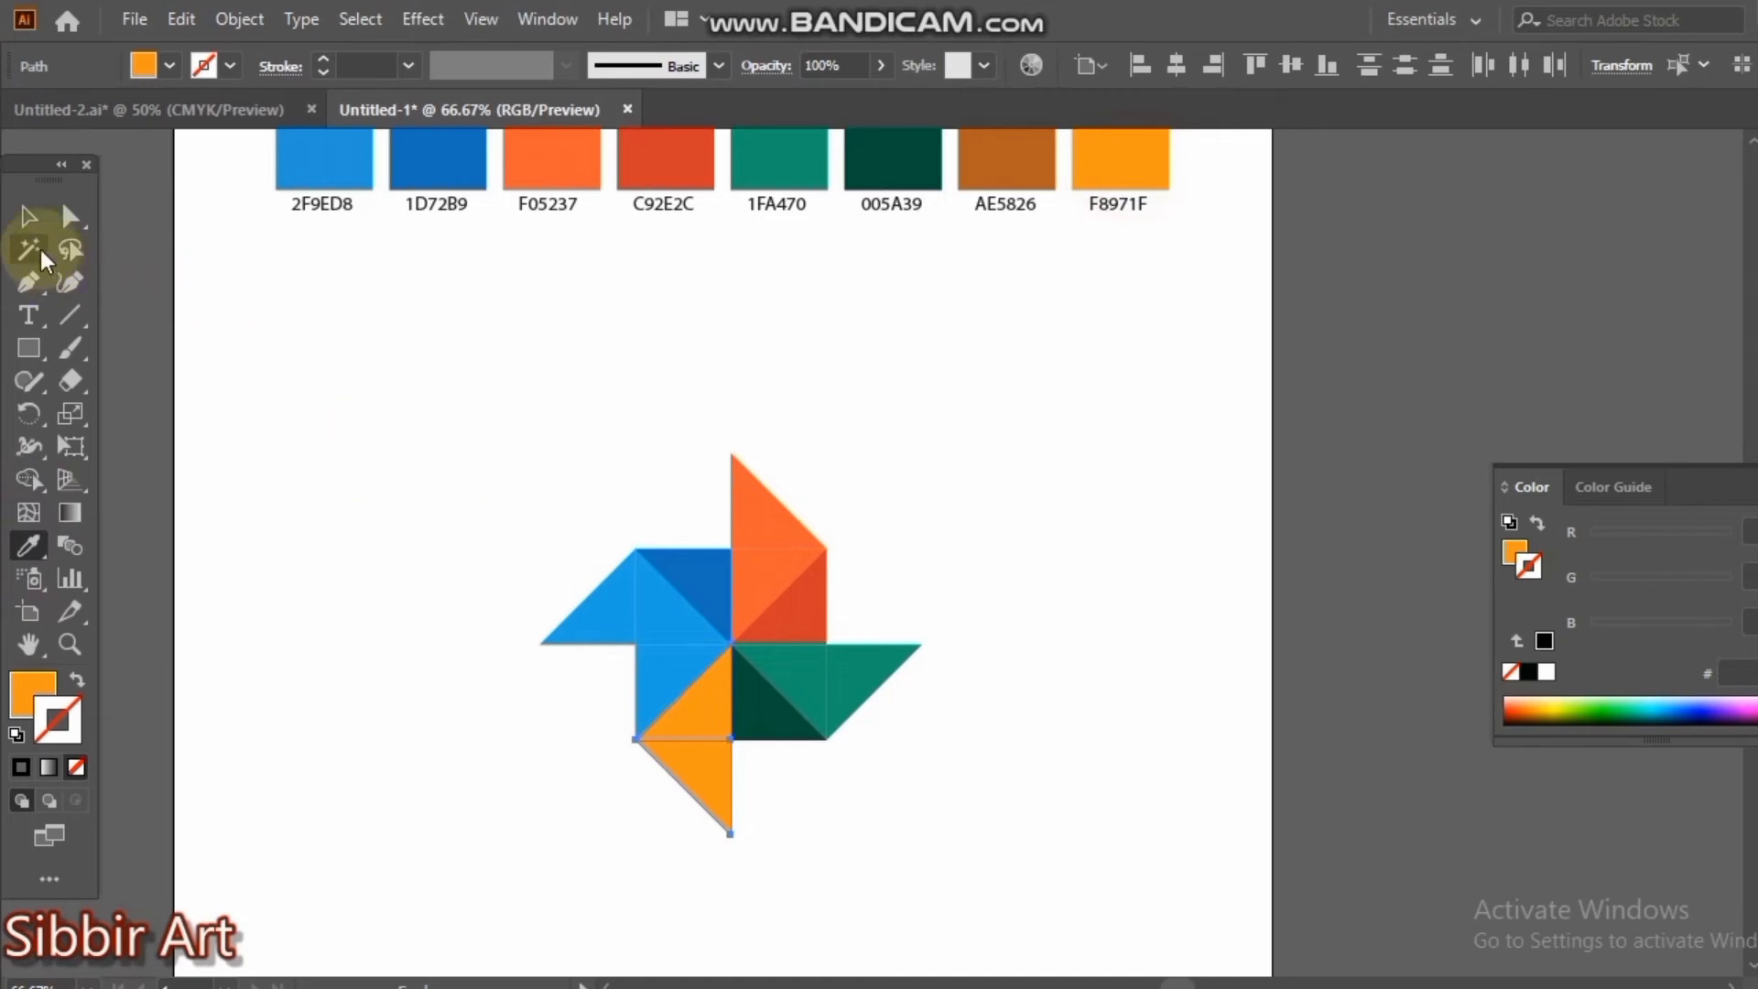
{"action": "left_click", "coordinate": [28, 216]}
- Colour the upper triangle of the pinwheel's lower-left centre cell with the AE5826 brown swatch
{"action": "left_click", "coordinate": [678, 675]}
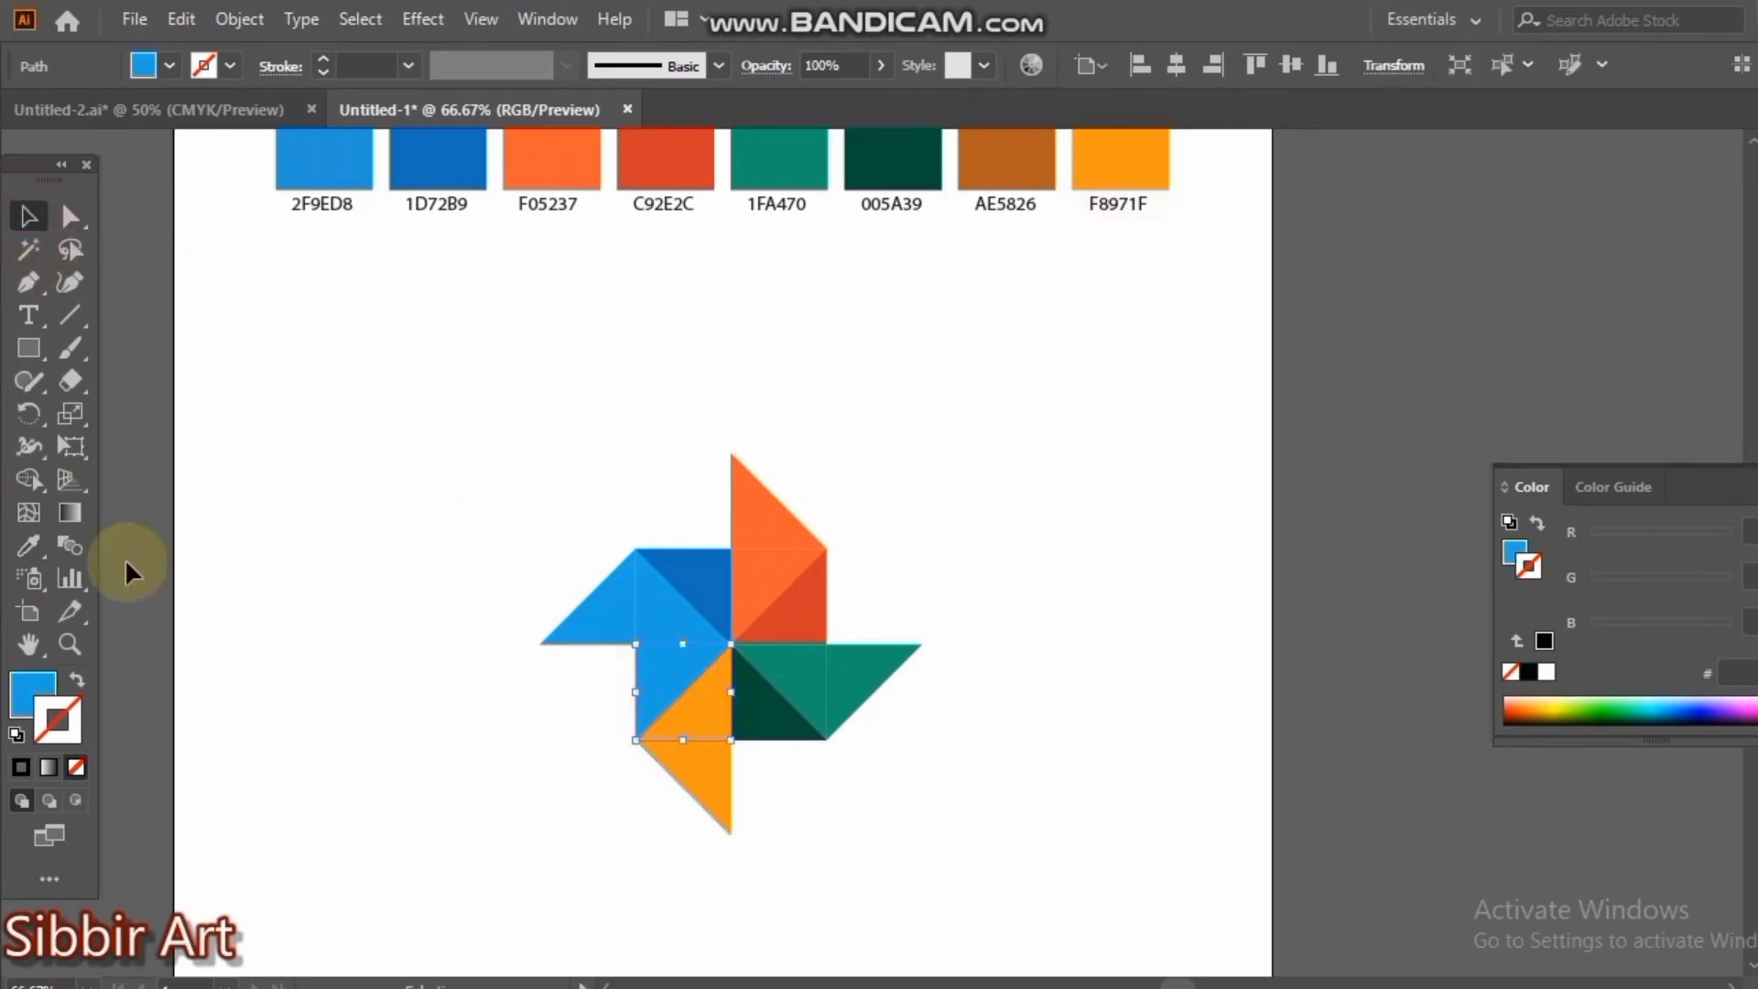
{"action": "left_click", "coordinate": [23, 546]}
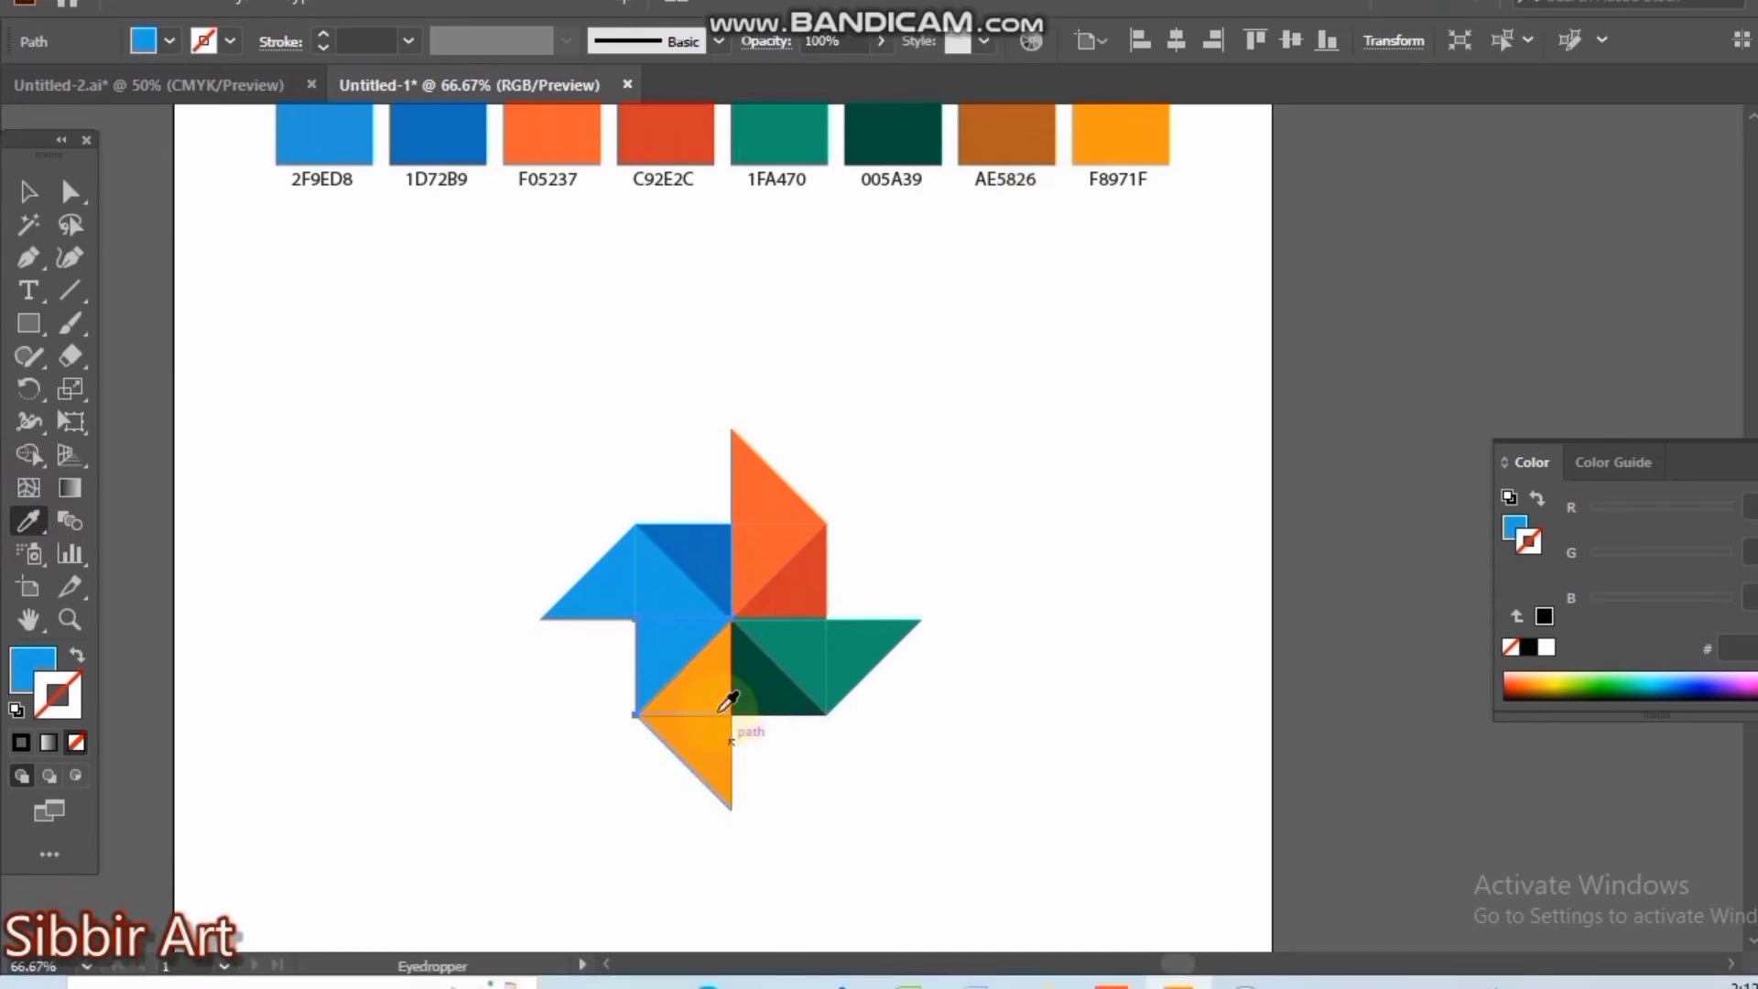
{"action": "left_click", "coordinate": [1021, 163]}
{"action": "left_click", "coordinate": [29, 216]}
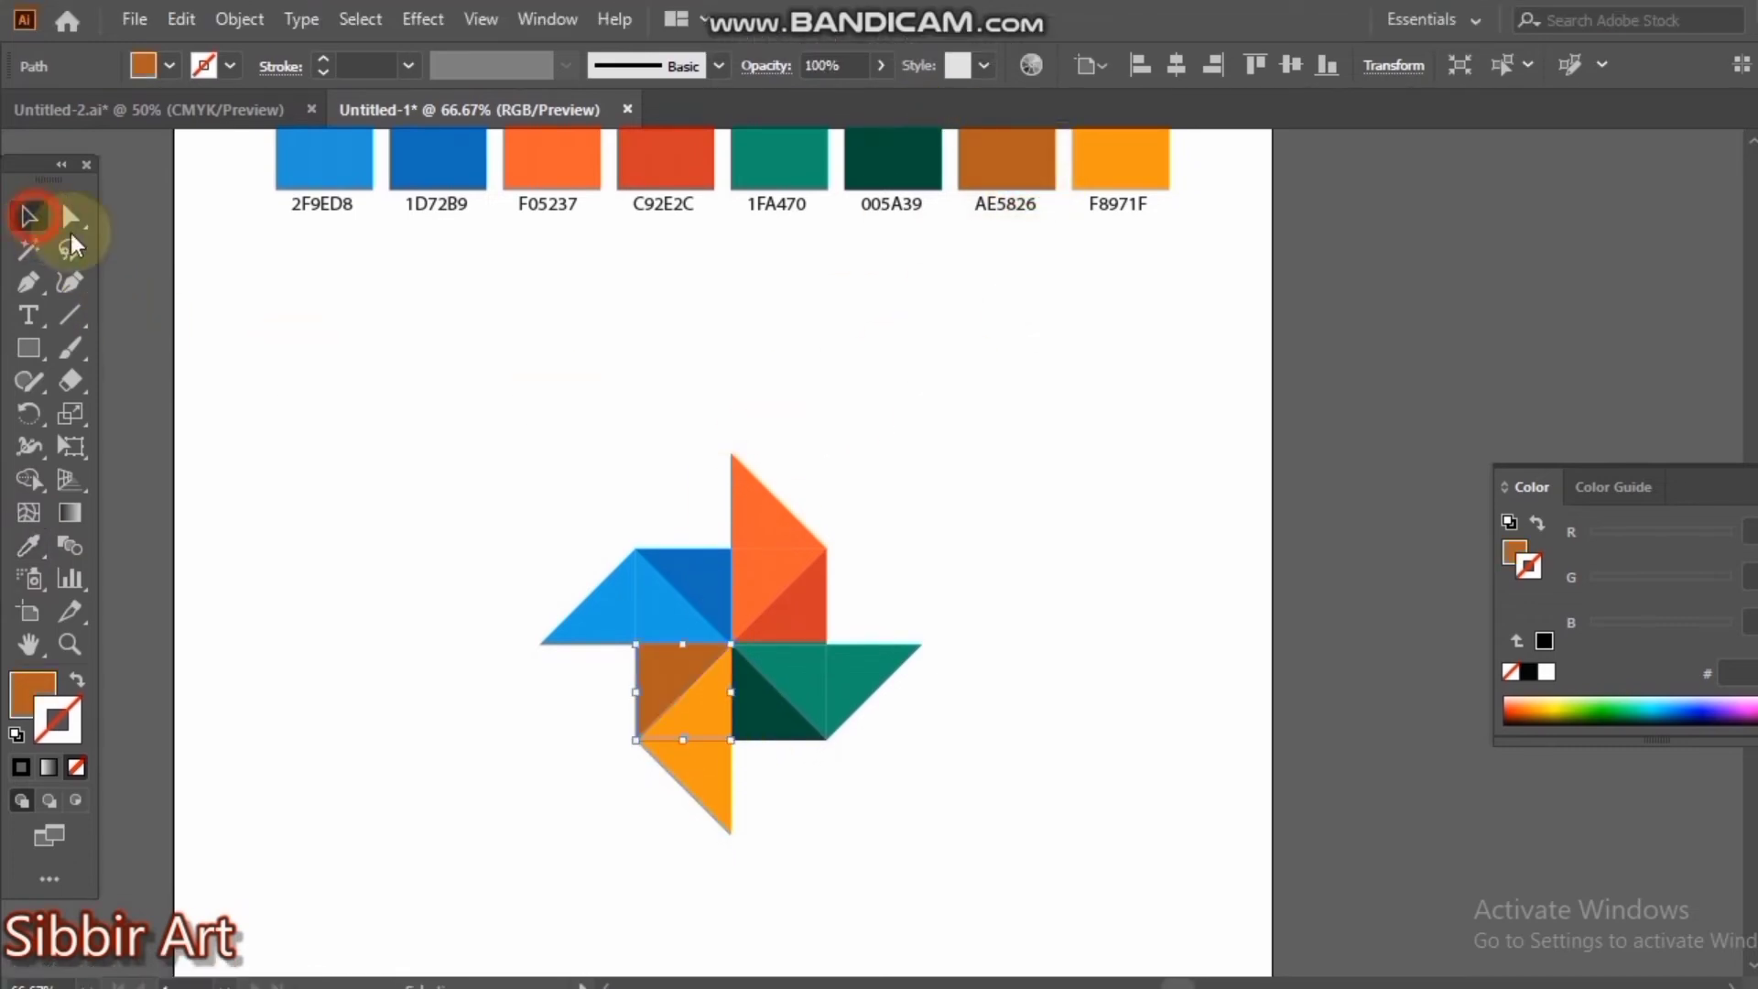
- Examine the fully coloured pinwheel as a whole, both zoomed out and with all its shapes selected
{"action": "left_click", "coordinate": [871, 549]}
{"action": "key", "text": "ctrl+minus"}
{"action": "left_click", "coordinate": [870, 538]}
{"action": "left_click", "coordinate": [1145, 862]}
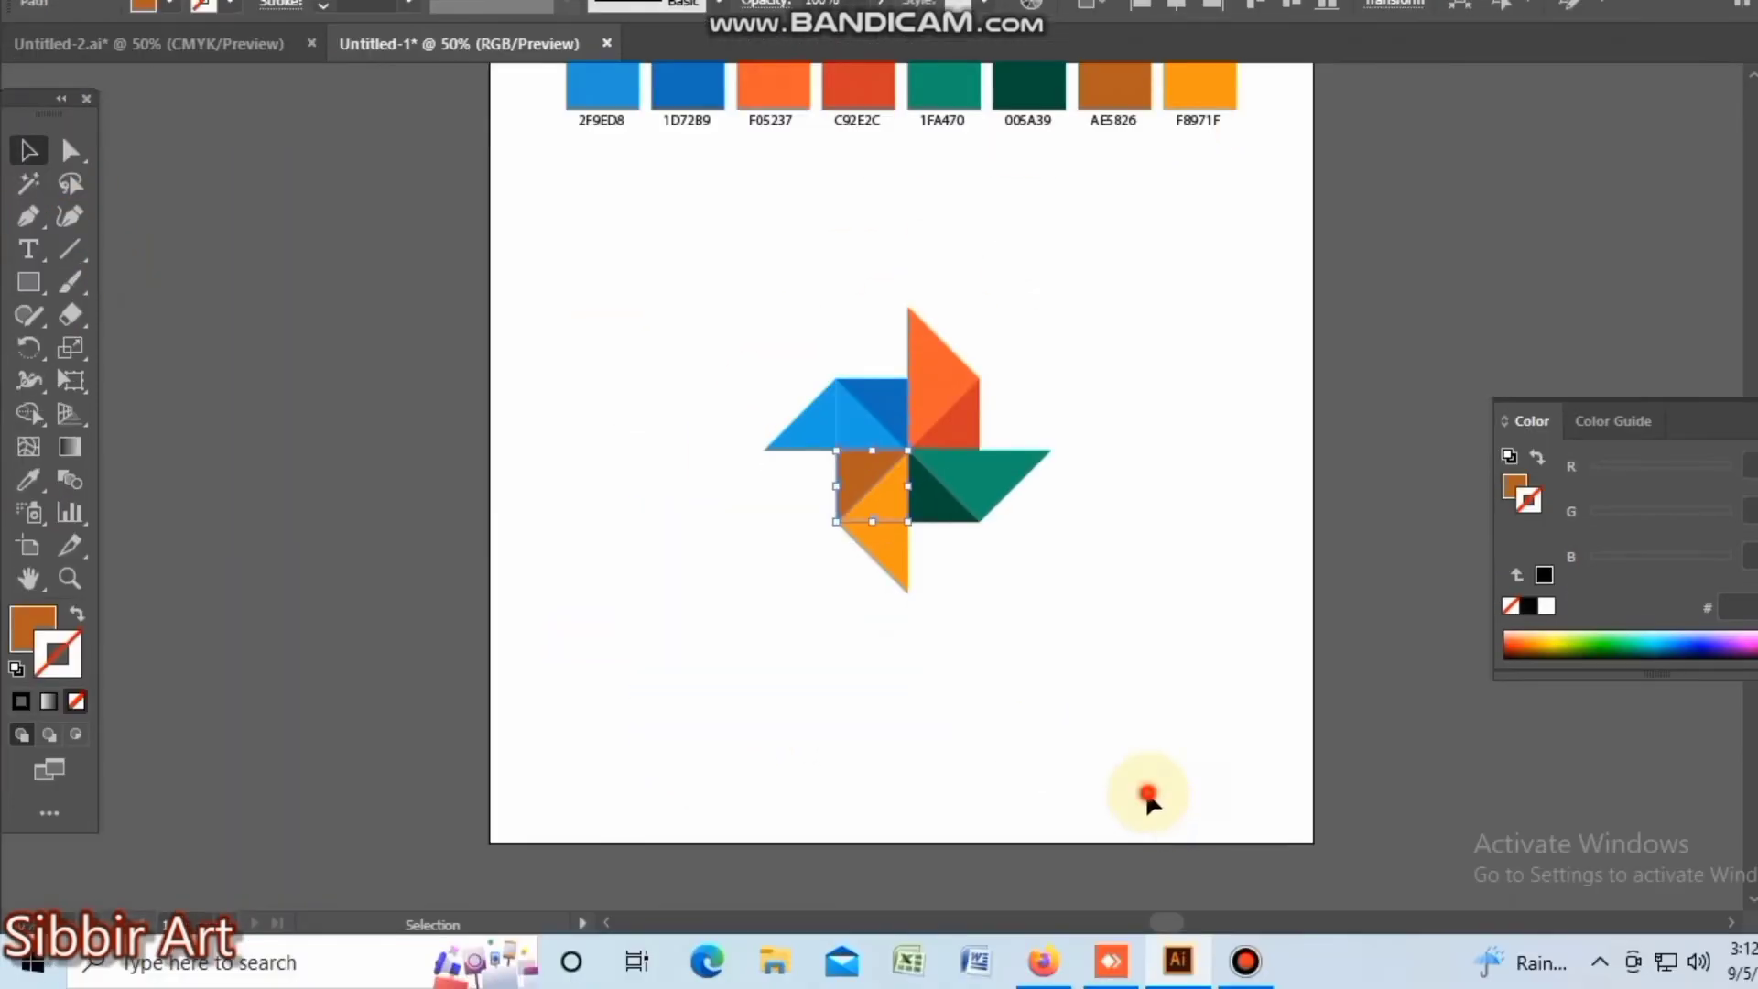
{"action": "key", "text": "ctrl+plus"}
{"action": "left_click", "coordinate": [1024, 704]}
{"action": "key", "text": "ctrl+a"}
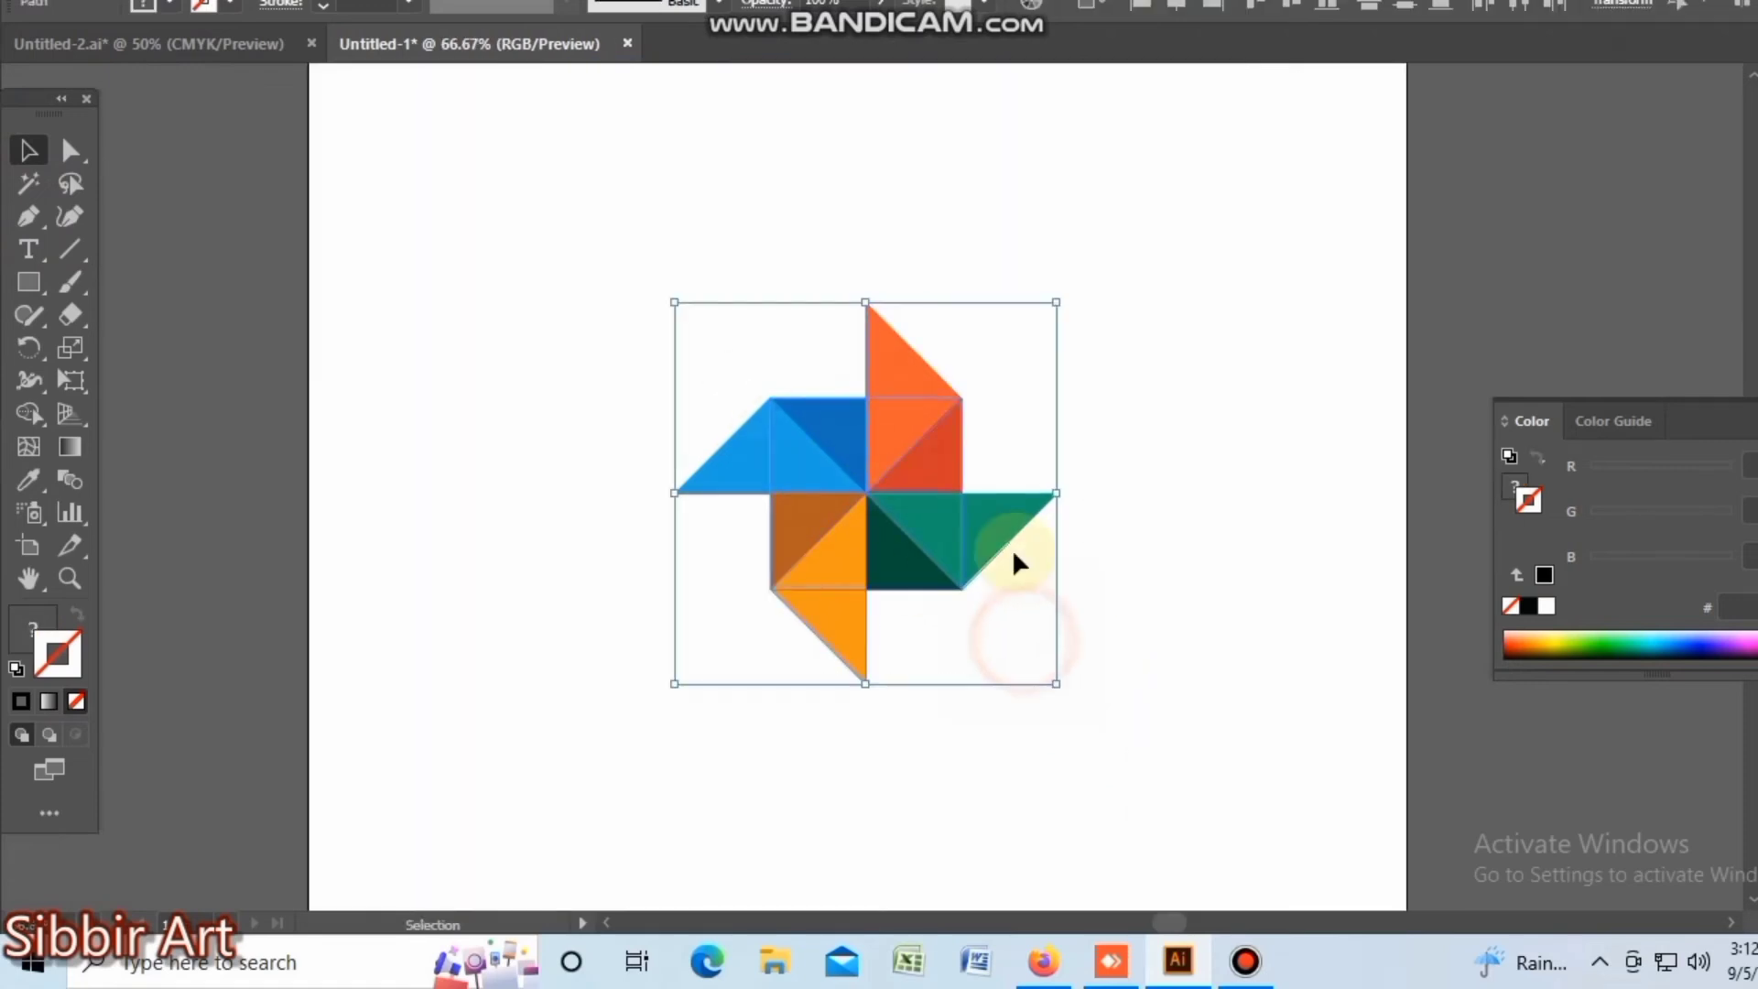
{"action": "left_click", "coordinate": [1141, 615]}
{"action": "left_click", "coordinate": [1174, 696]}
{"action": "key", "text": "ctrl+a"}
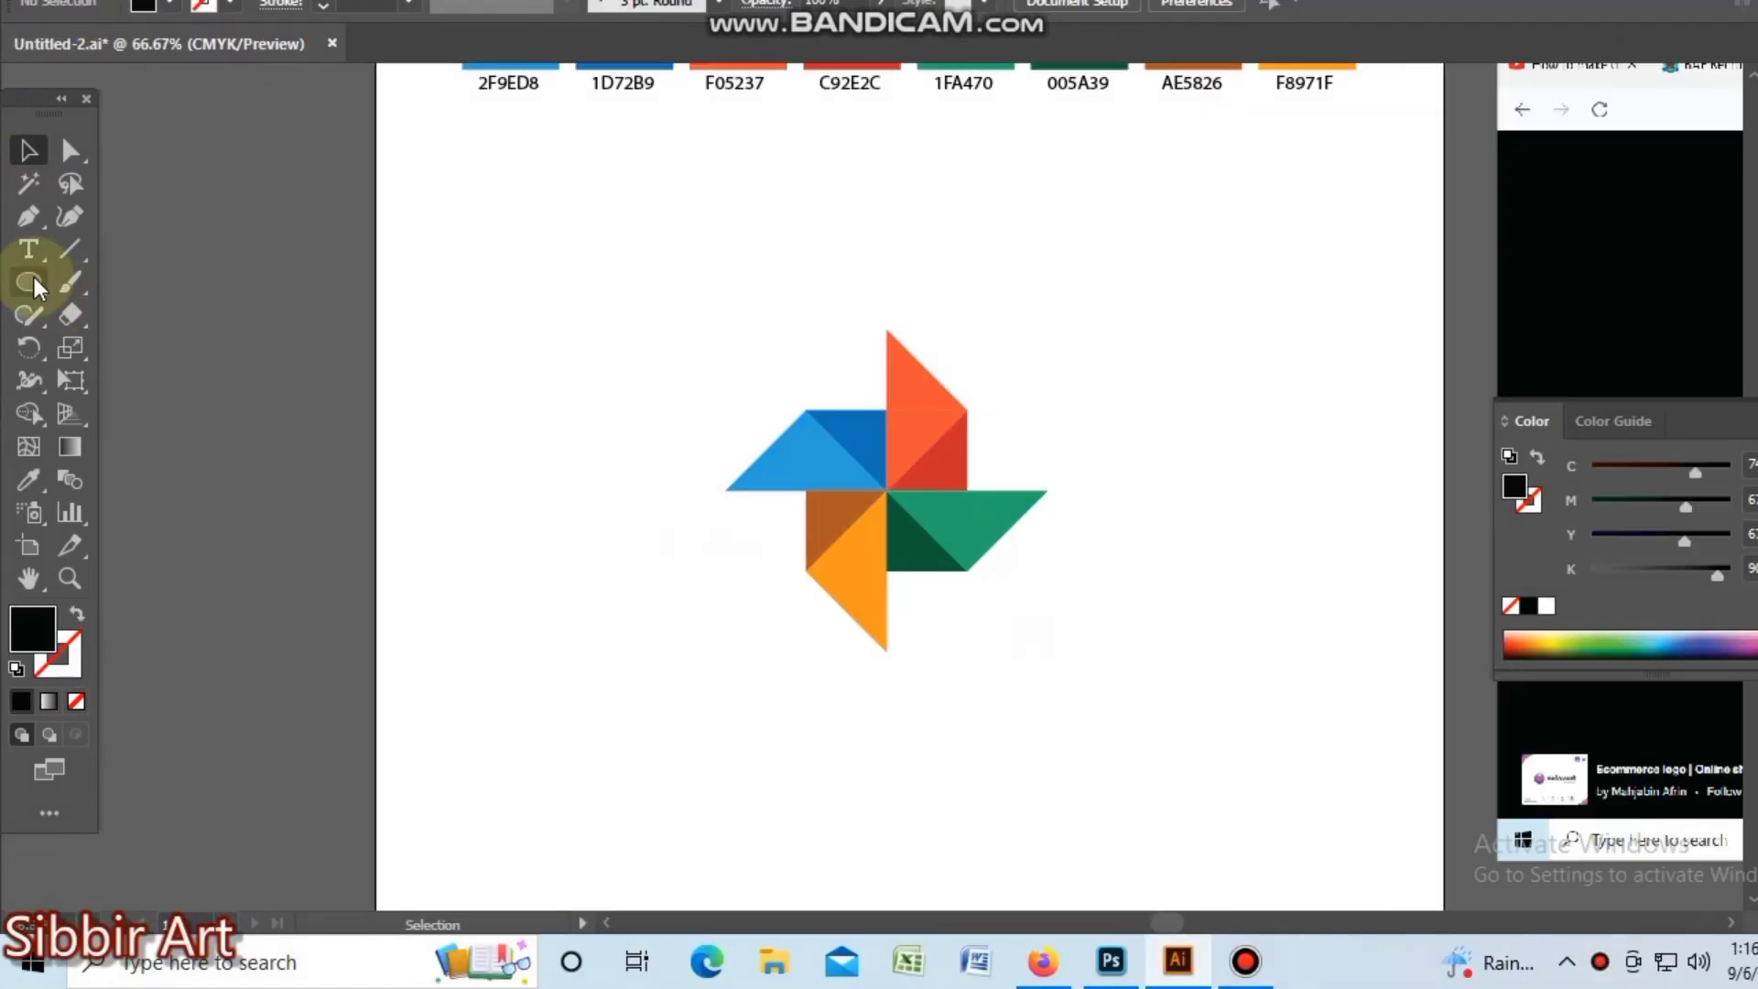
- Draw a black circle about 85 pt wide beside the pinwheel and duplicate it into a two-by-two block of four touching circles
{"action": "left_click", "coordinate": [32, 284]}
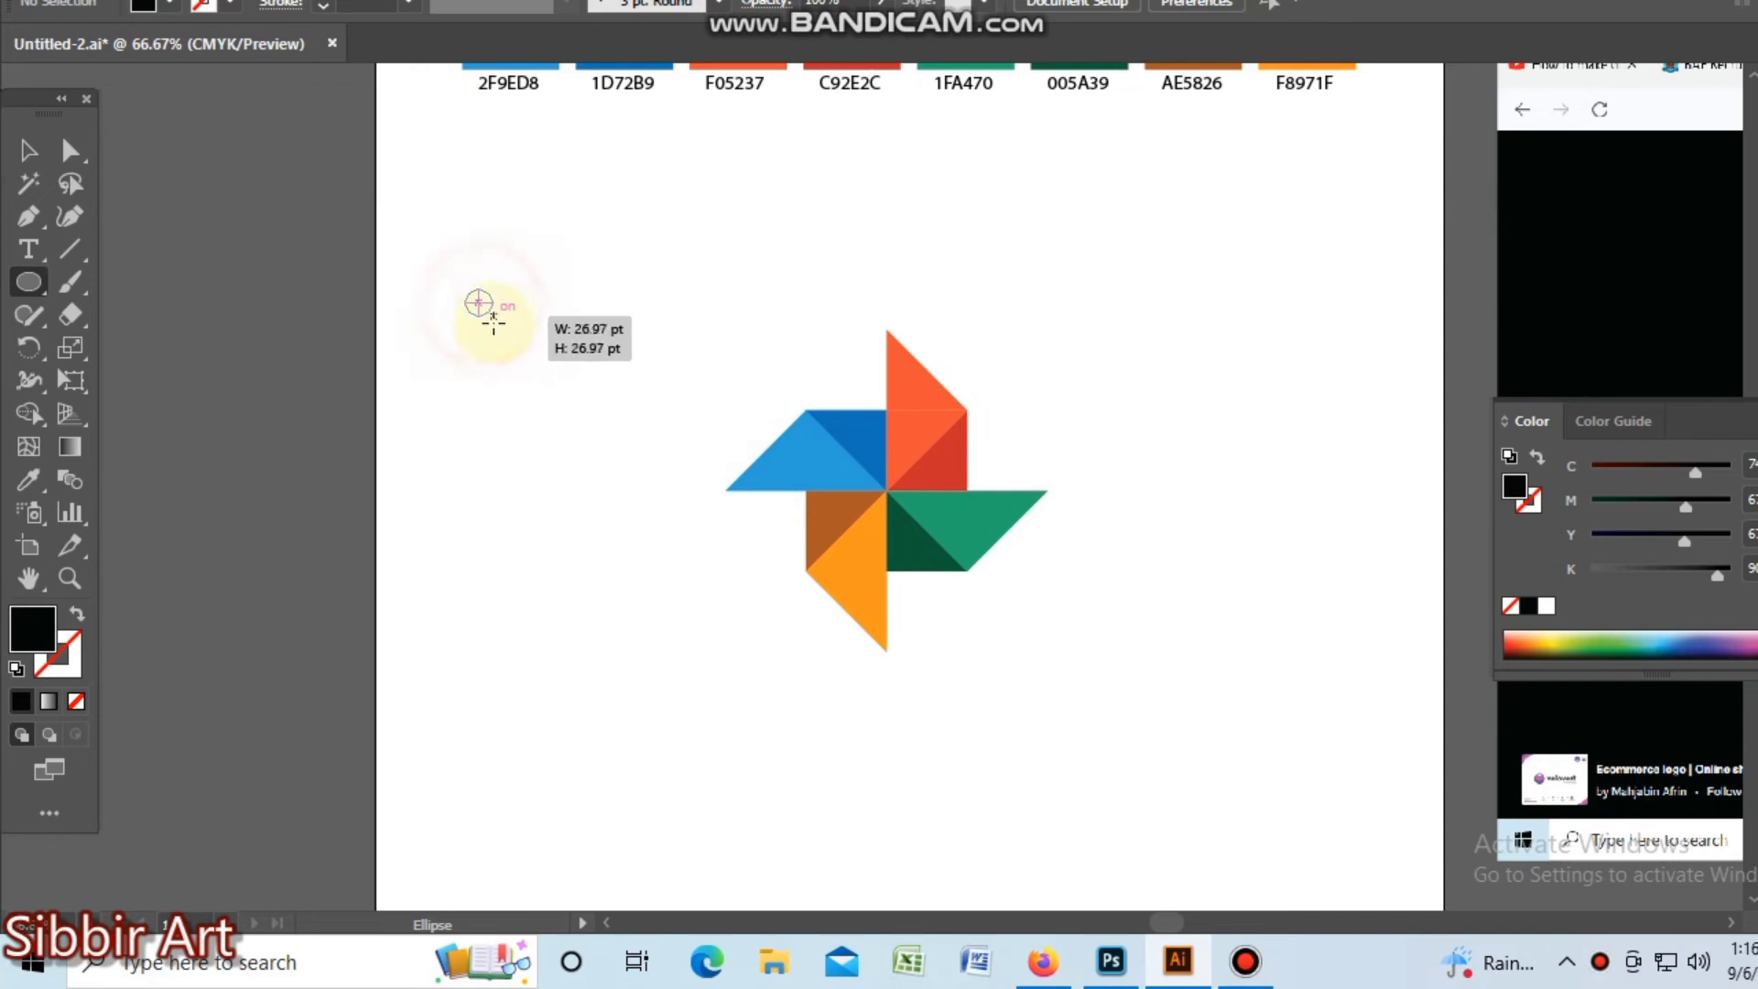
{"action": "mouse_move", "coordinate": [481, 301]}
{"action": "left_mouse_down"}
{"action": "mouse_move", "coordinate": [503, 345]}
{"action": "mouse_move", "coordinate": [523, 347]}
{"action": "mouse_move", "coordinate": [480, 384]}
{"action": "mouse_move", "coordinate": [479, 463]}
{"action": "mouse_move", "coordinate": [569, 459]}
{"action": "mouse_move", "coordinate": [568, 369]}
{"action": "left_mouse_up"}
{"action": "left_click", "coordinate": [29, 217]}
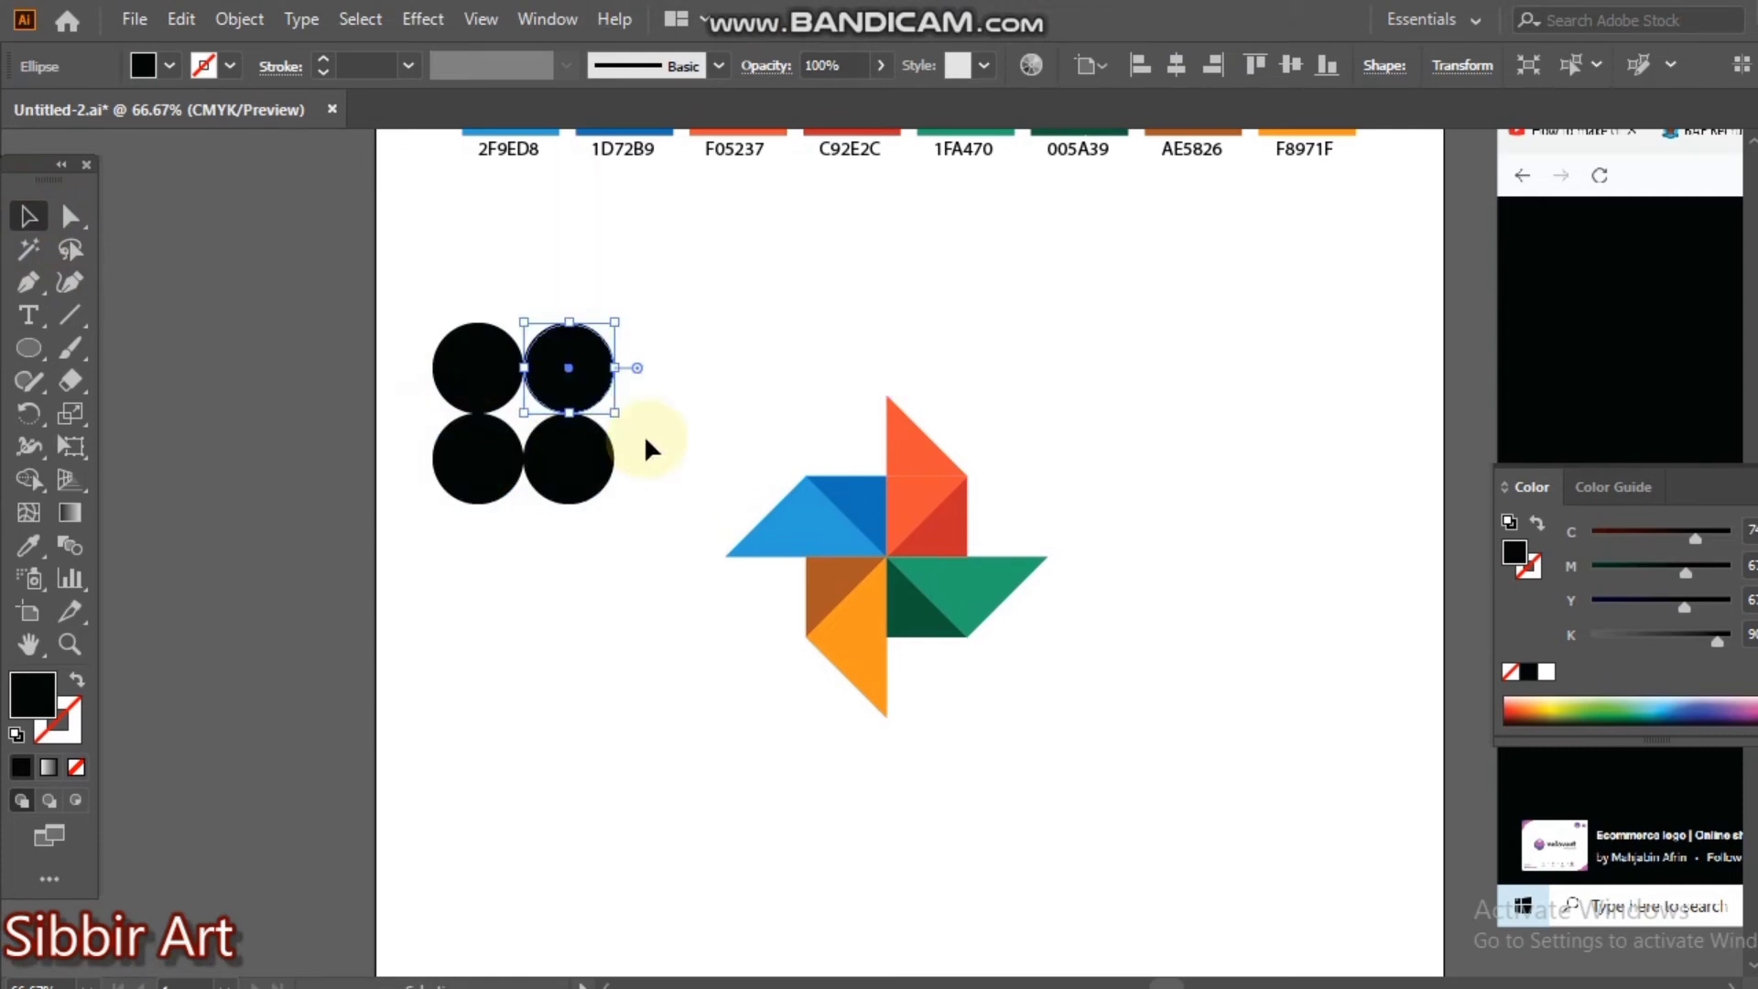
- Select the four black circles together and move them to the empty area below and right of the pinwheel
{"action": "left_click_drag", "start_coordinate": [649, 458], "coordinate": [495, 369]}
{"action": "left_click_drag", "start_coordinate": [565, 368], "coordinate": [1185, 737]}
{"action": "key", "text": "ctrl+plus"}
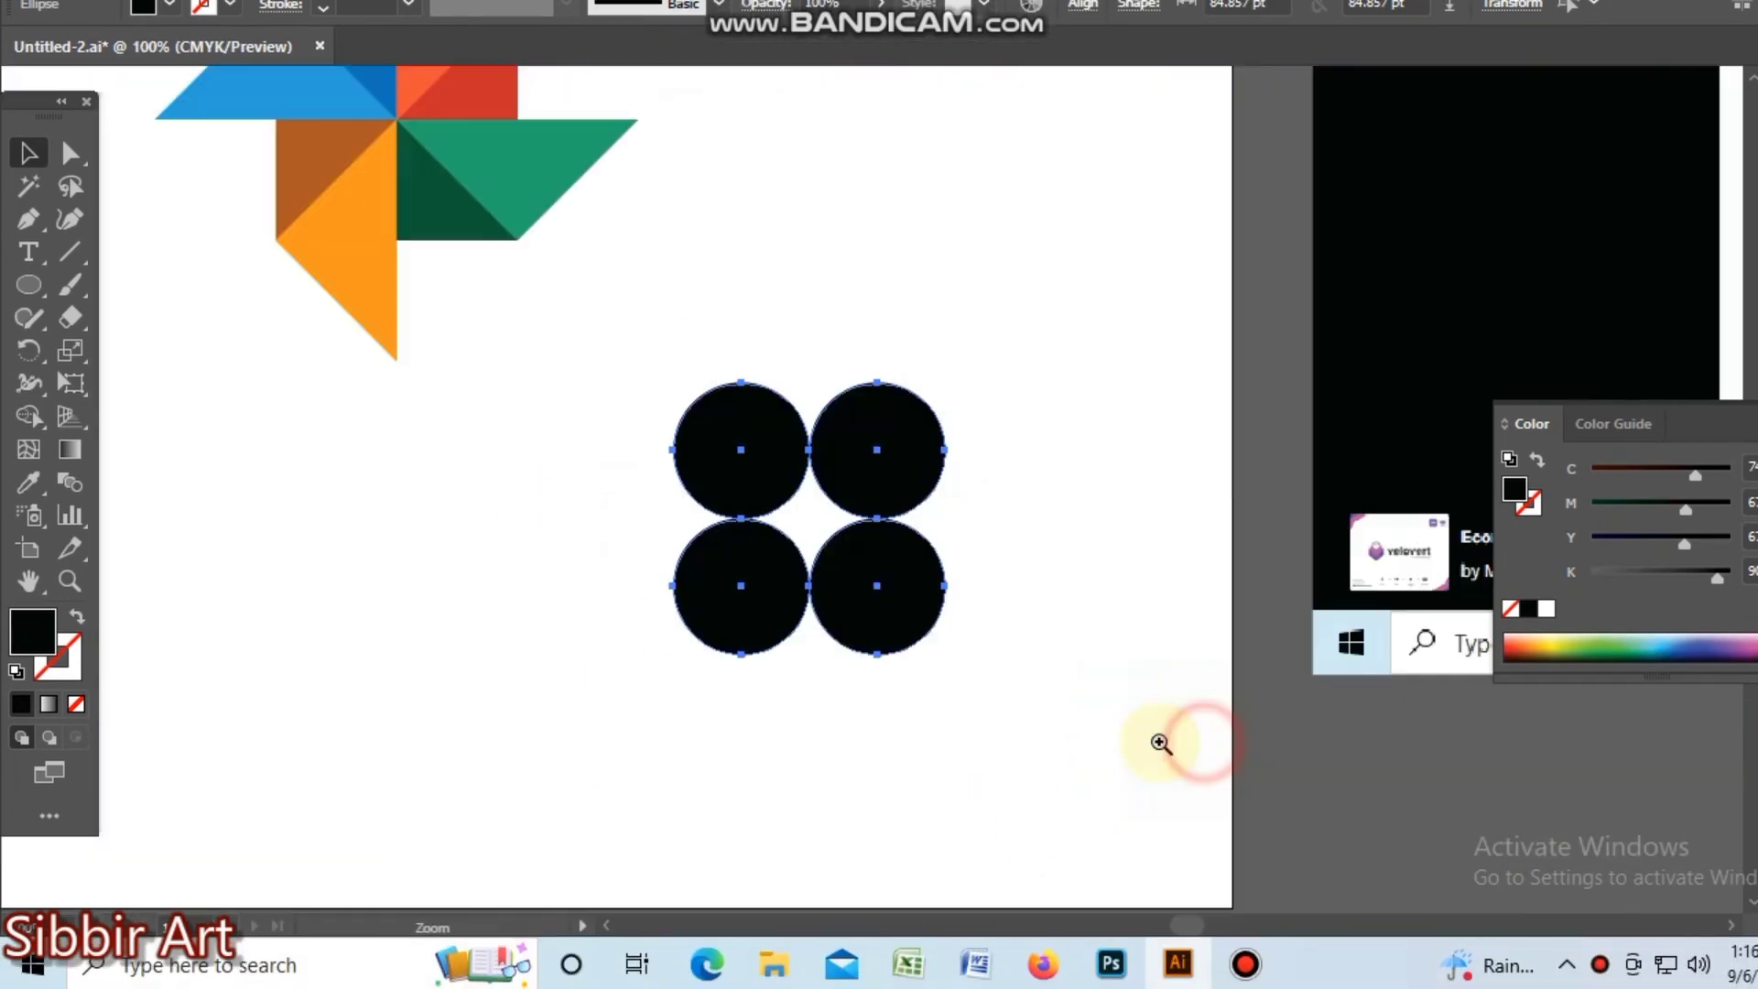
- Turn the gap enclosed by the four selected circles into its own black shape with the Shape Builder
{"action": "left_click_drag", "start_coordinate": [628, 522], "coordinate": [947, 775]}
{"action": "left_click_drag", "start_coordinate": [1318, 843], "coordinate": [981, 670]}
{"action": "left_click", "coordinate": [35, 419]}
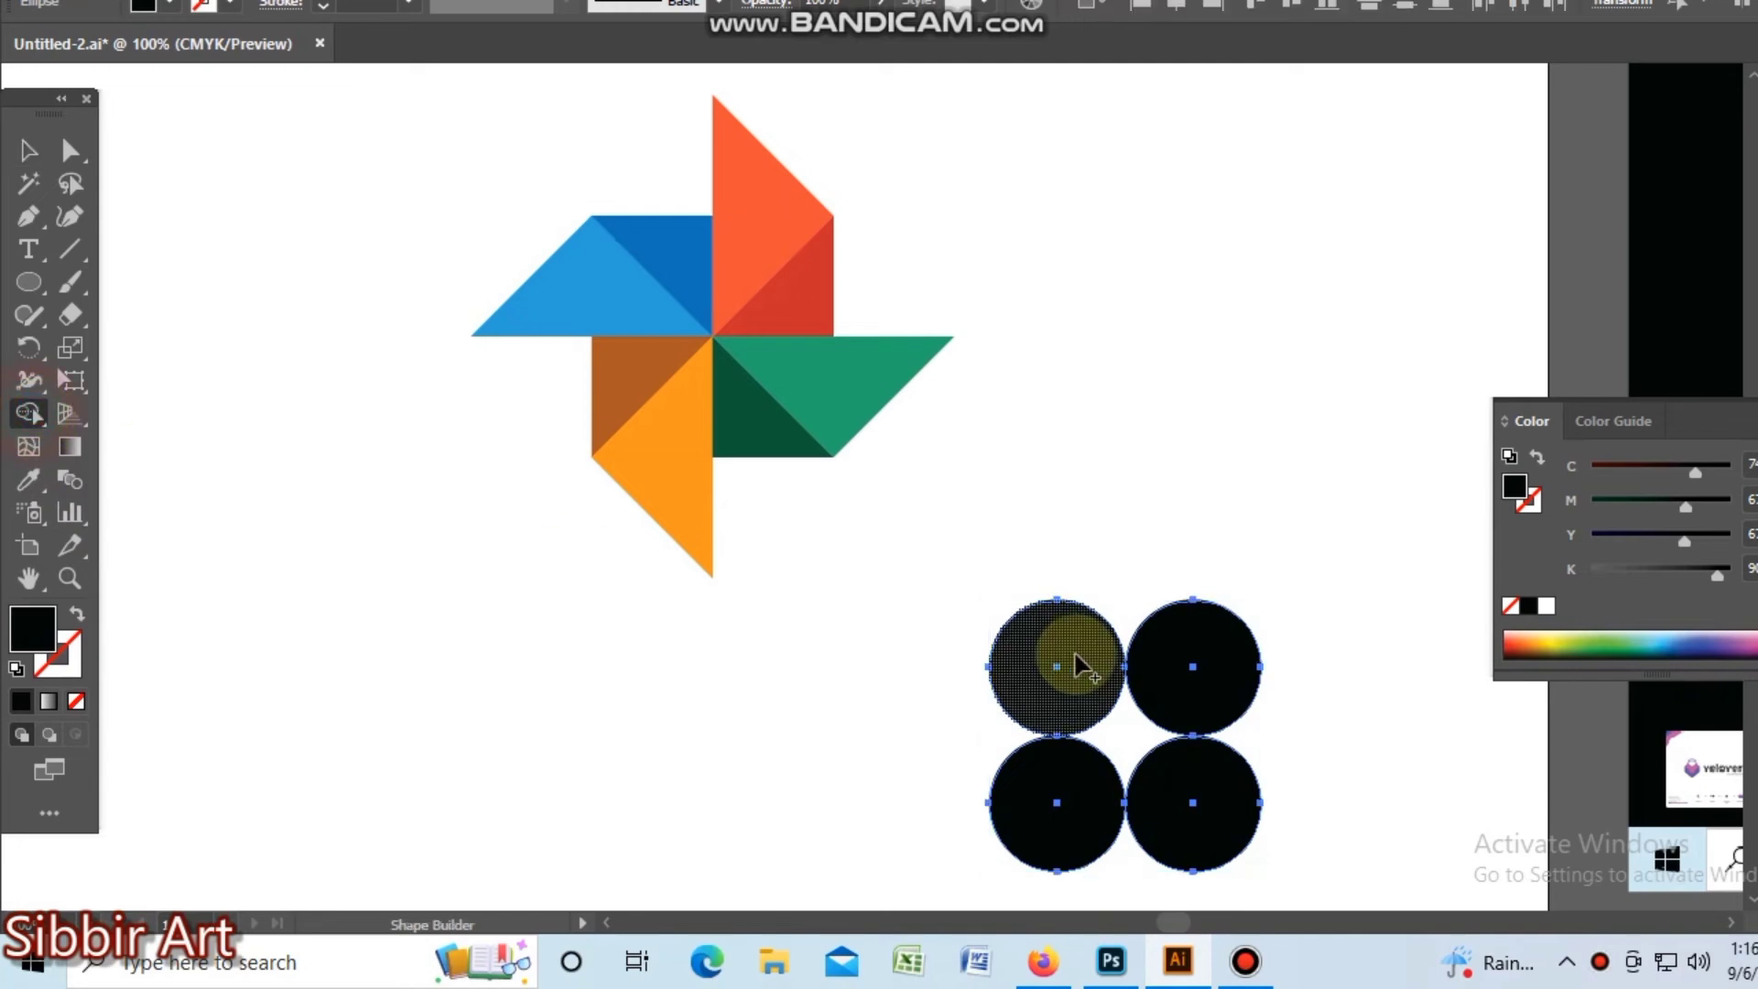
{"action": "left_click", "coordinate": [1124, 744]}
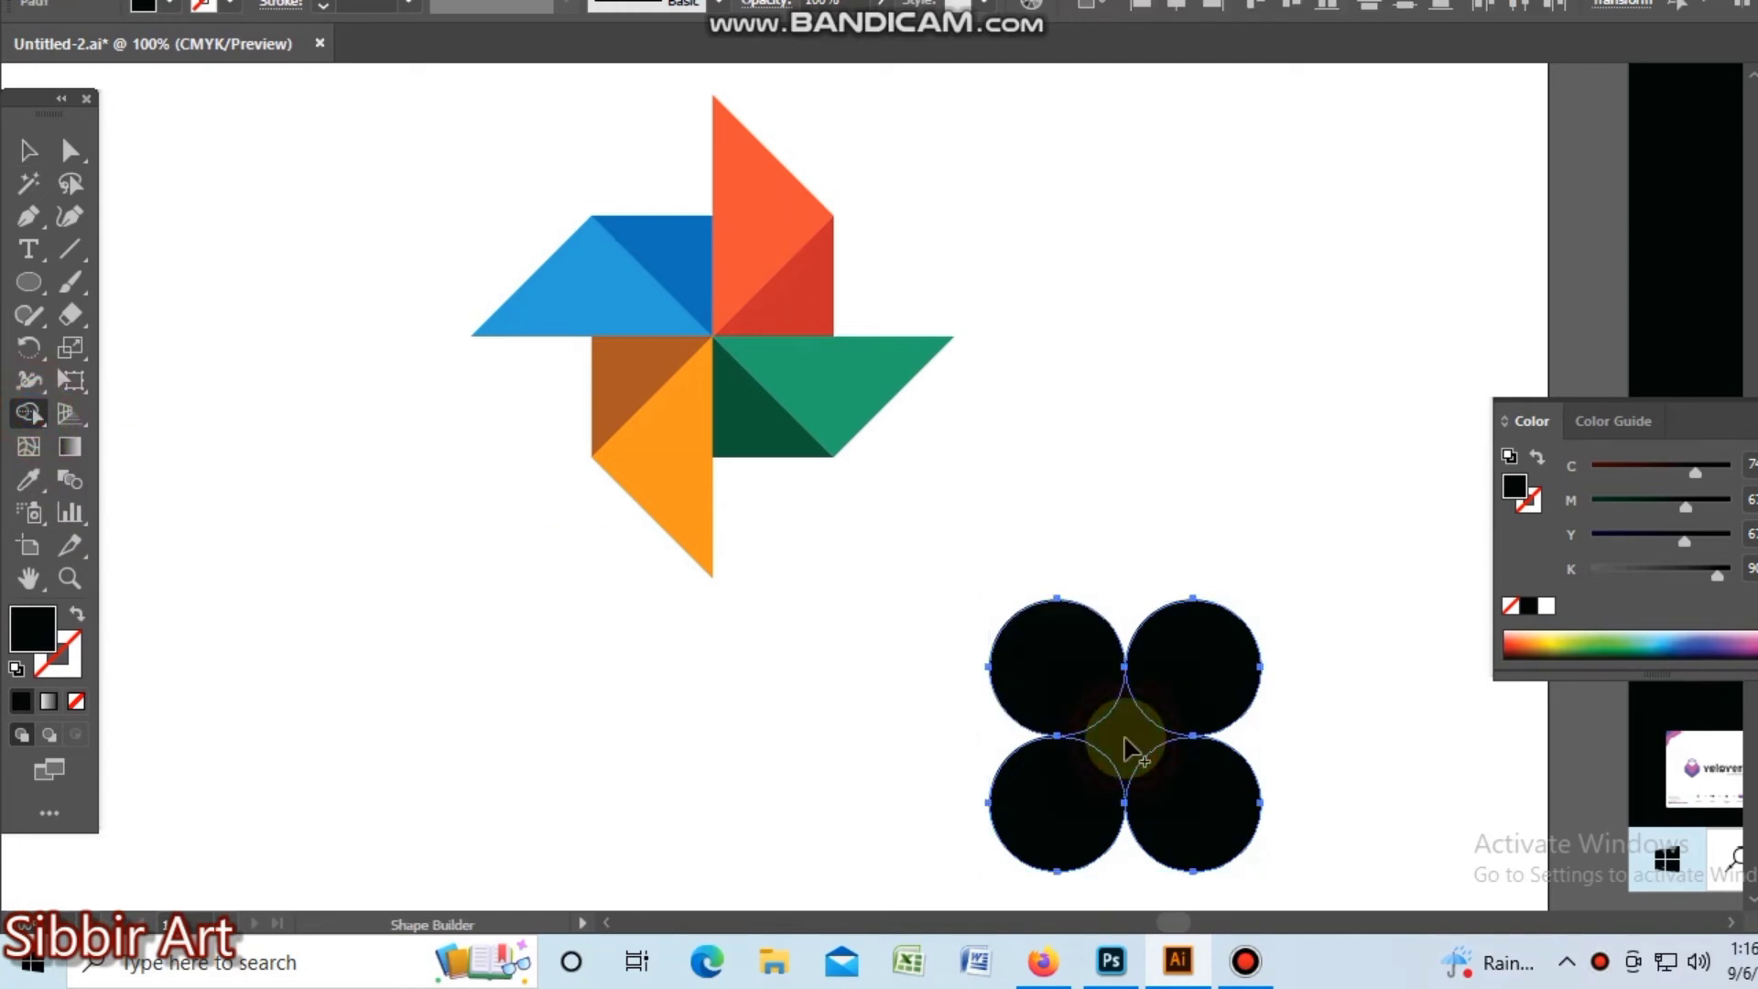
- Remove all four circles with the Shape Builder, keeping only the four-pointed star between them
{"action": "left_click", "coordinate": [1113, 668], "text": "alt"}
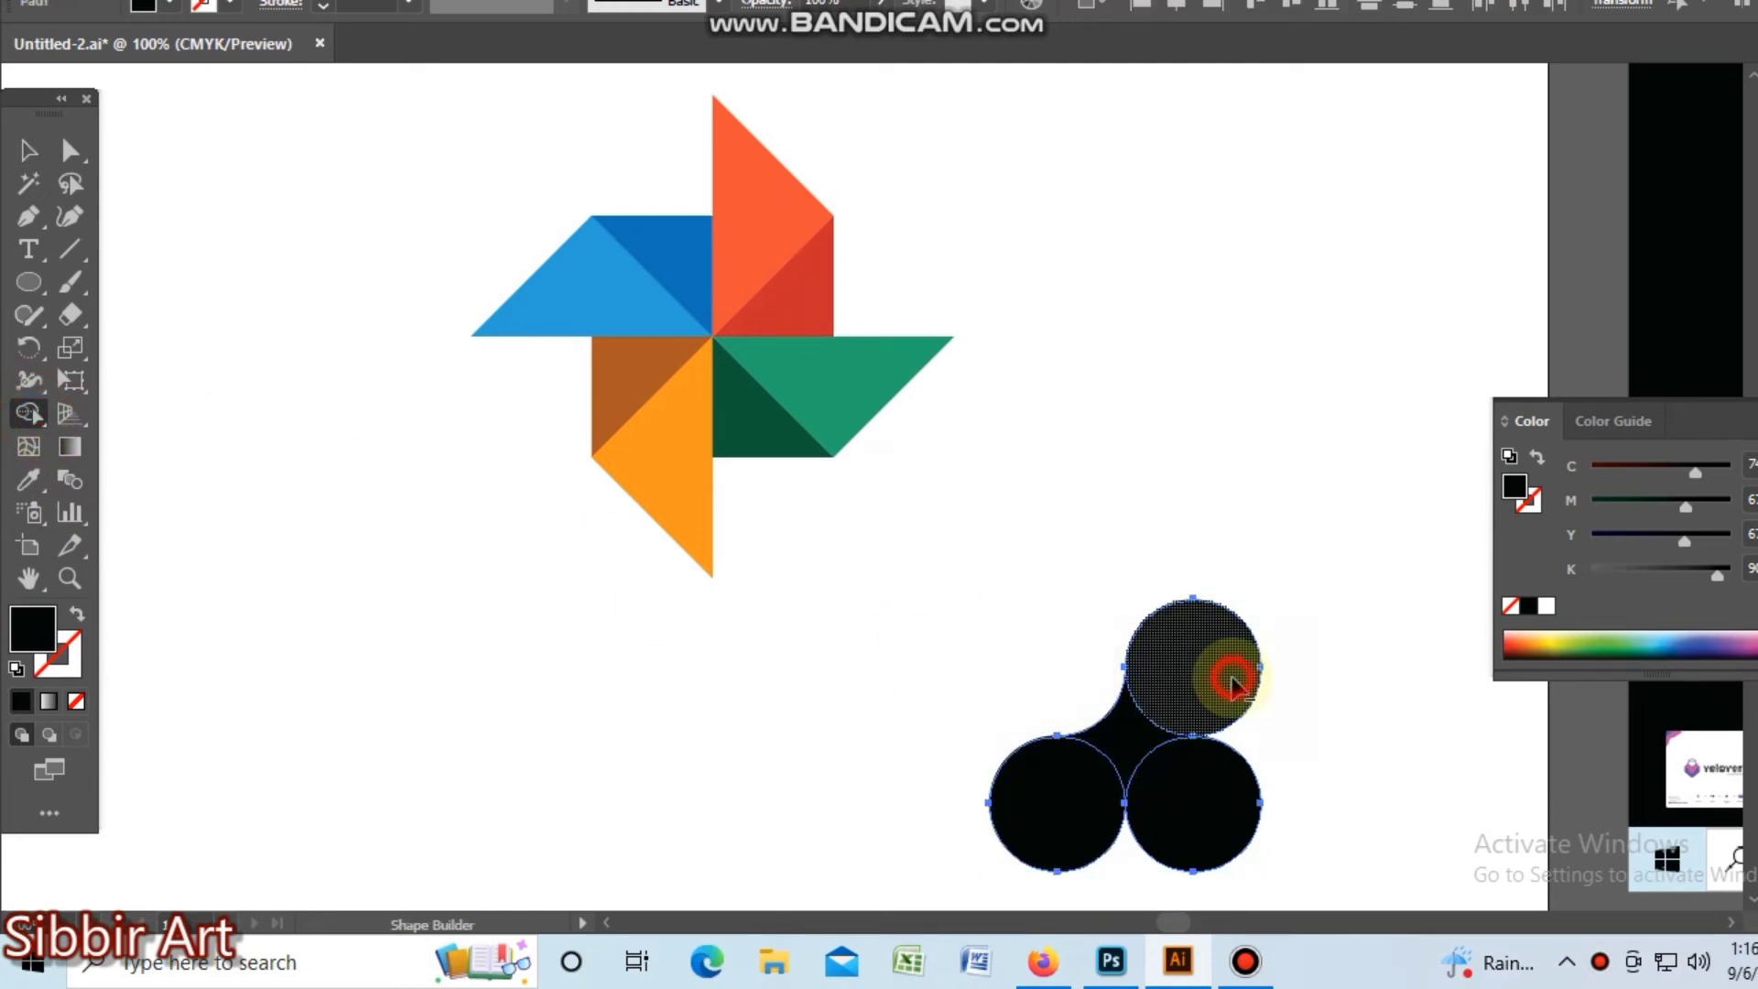
{"action": "left_click", "coordinate": [1227, 675], "text": "alt"}
{"action": "left_click", "coordinate": [1247, 804], "text": "alt"}
{"action": "left_click", "coordinate": [1088, 833], "text": "alt"}
{"action": "left_click", "coordinate": [27, 149]}
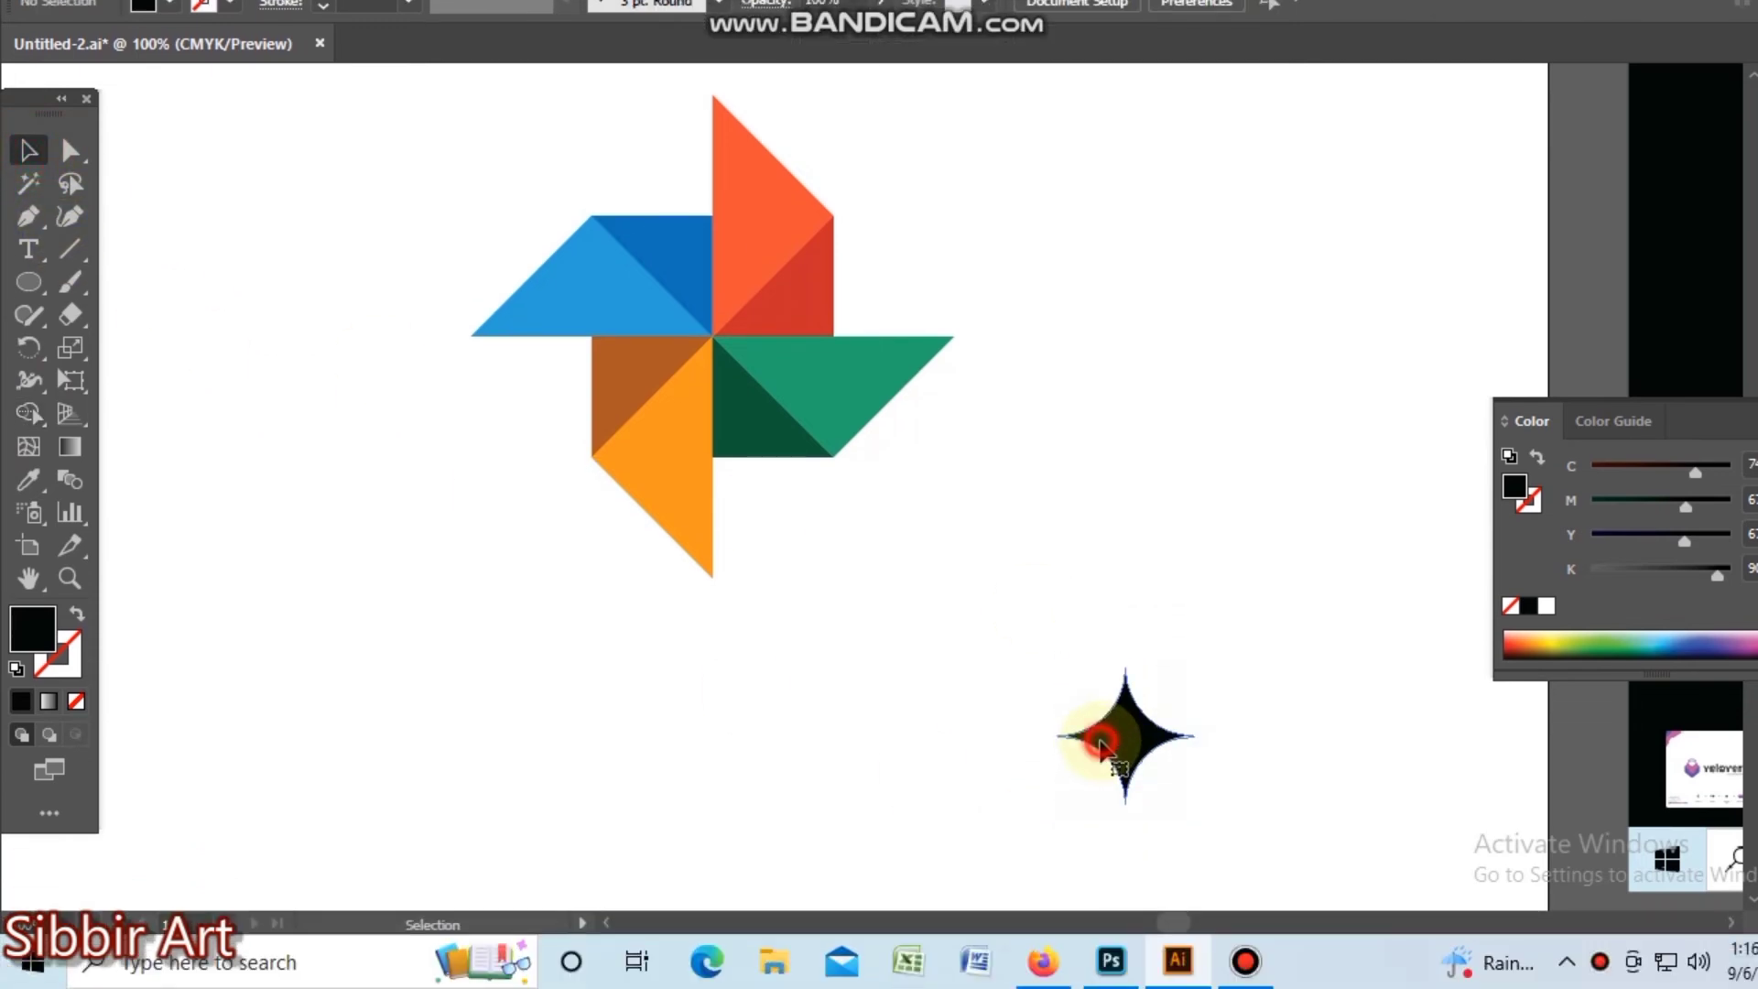
- Scale the black star down to about half its size and centre it exactly where the pinwheel's blades meet
{"action": "left_click", "coordinate": [1101, 743]}
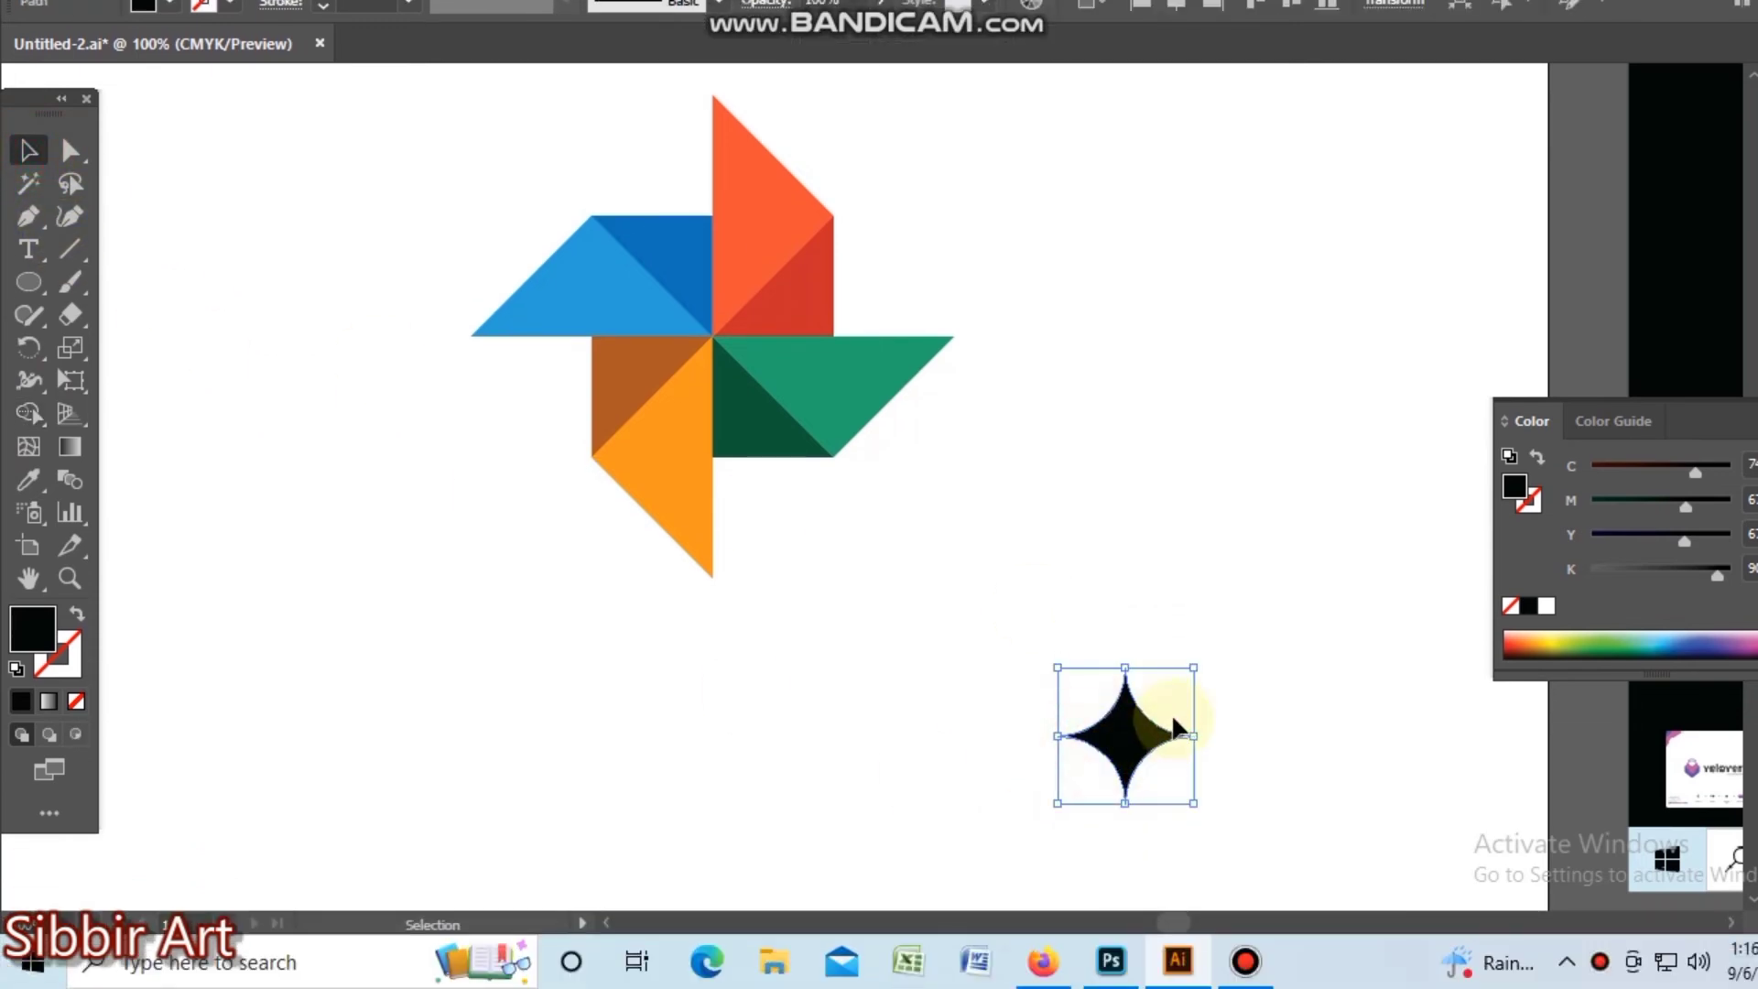
{"action": "left_click_drag", "start_coordinate": [1189, 736], "coordinate": [712, 338]}
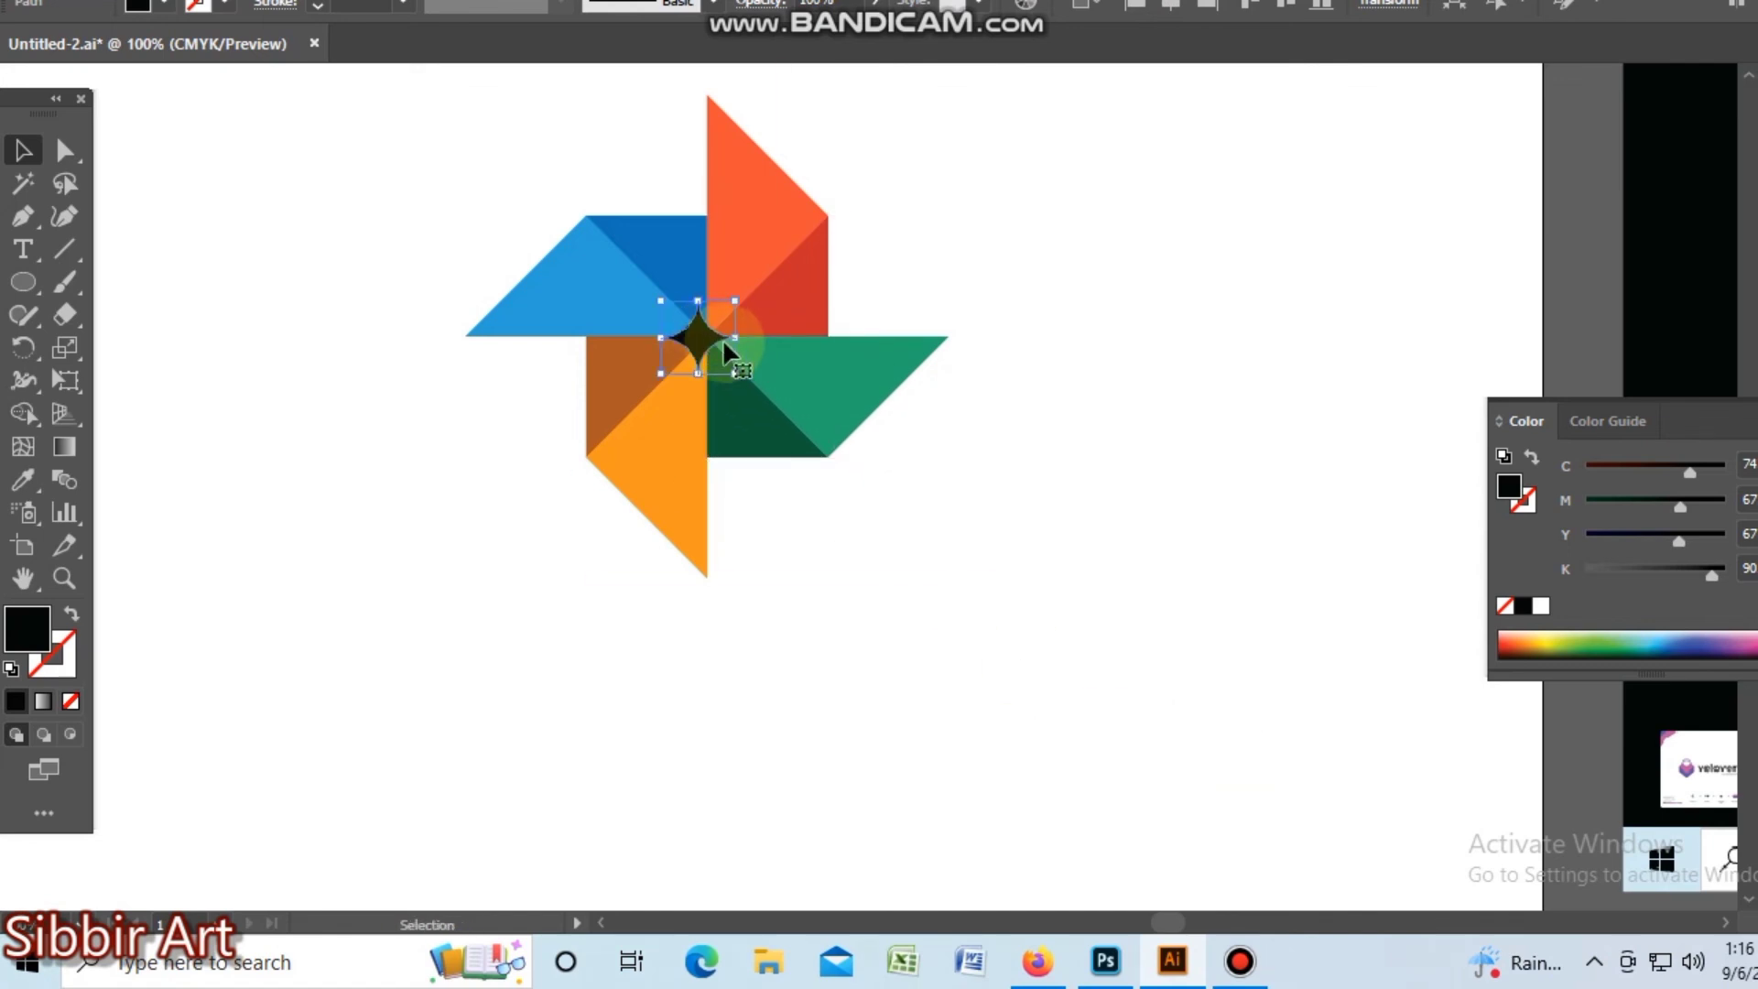
{"action": "key", "text": "ctrl+plus"}
{"action": "key", "text": "ctrl+plus"}
{"action": "key", "text": "ctrl+plus"}
{"action": "left_click_drag", "start_coordinate": [828, 440], "coordinate": [854, 441]}
{"action": "left_click", "coordinate": [851, 524], "text": "ctrl"}
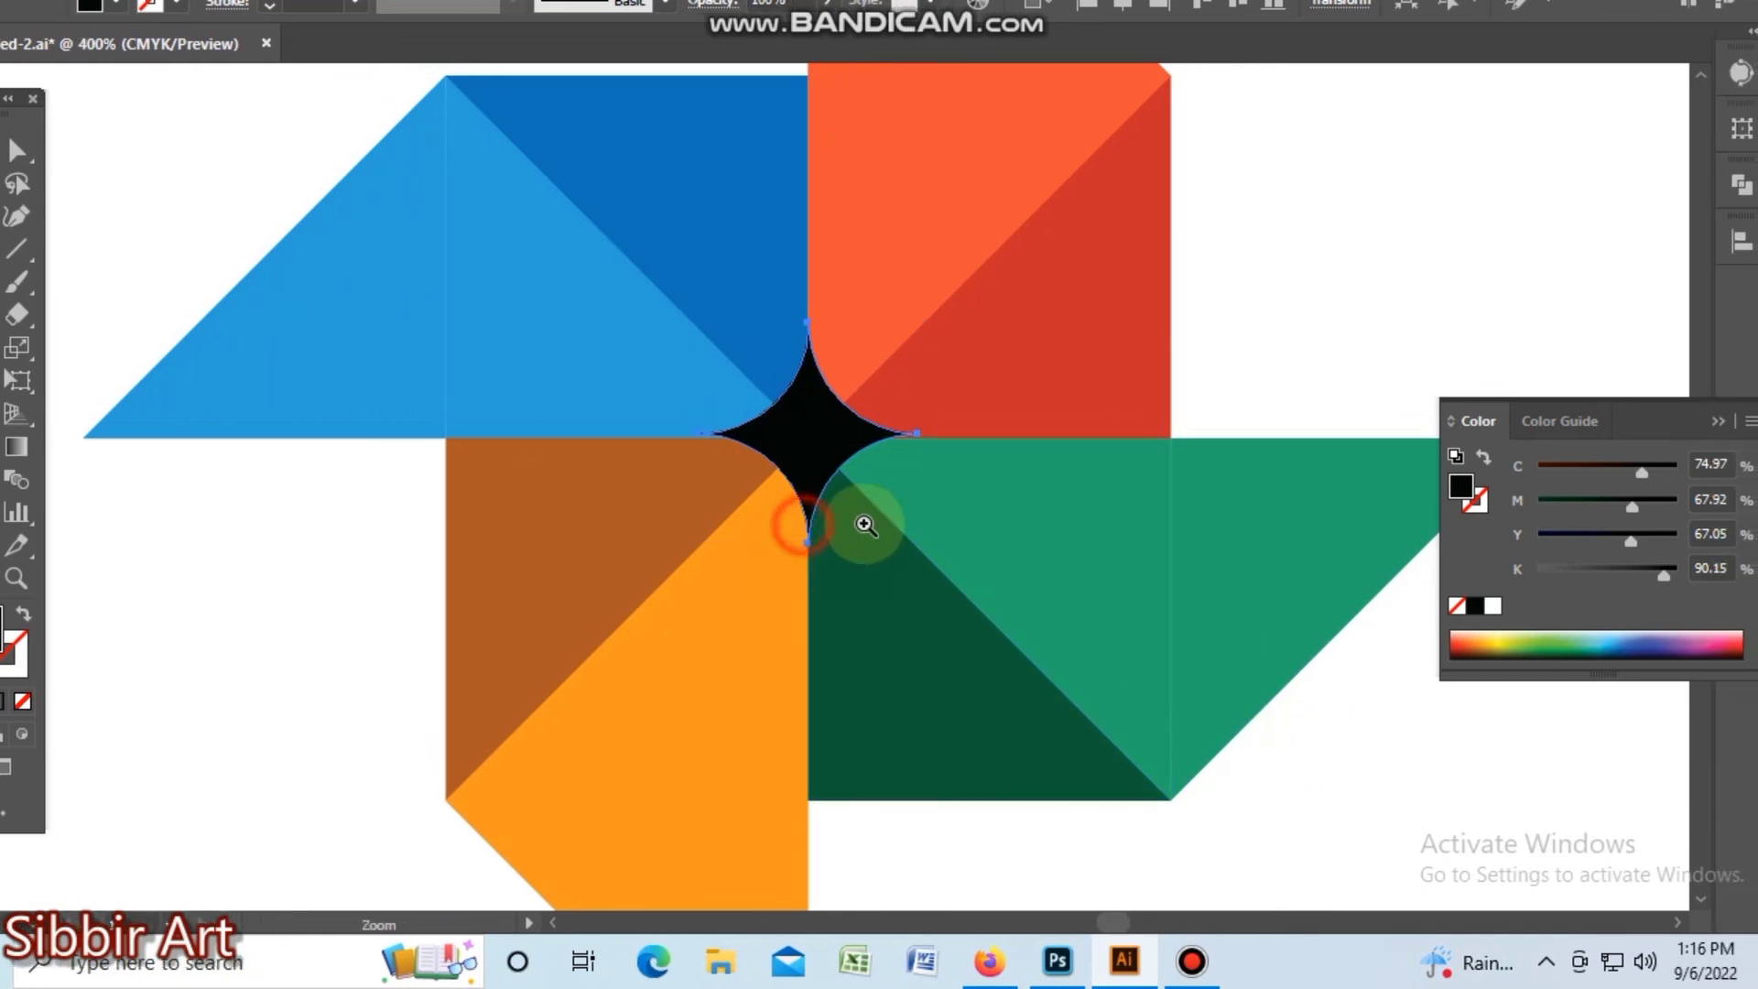
{"action": "left_click", "coordinate": [804, 524], "text": "ctrl"}
{"action": "left_click", "coordinate": [866, 412], "text": "ctrl"}
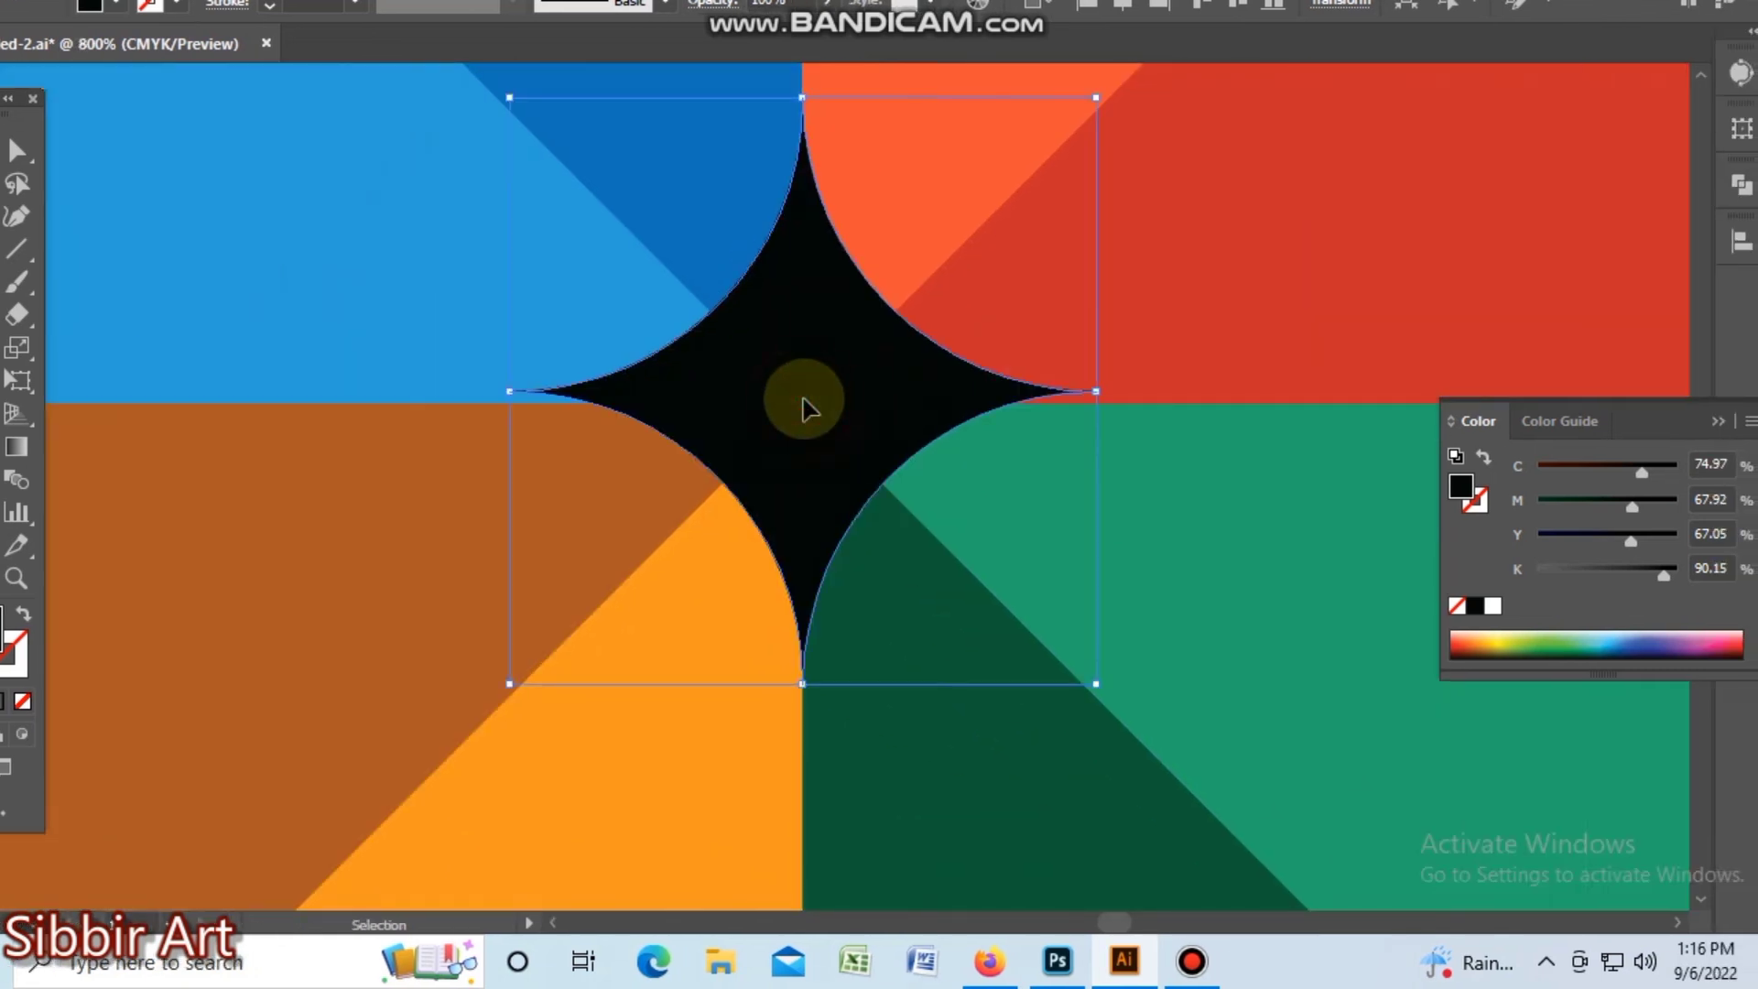
{"action": "left_click_drag", "start_coordinate": [804, 416], "coordinate": [804, 430]}
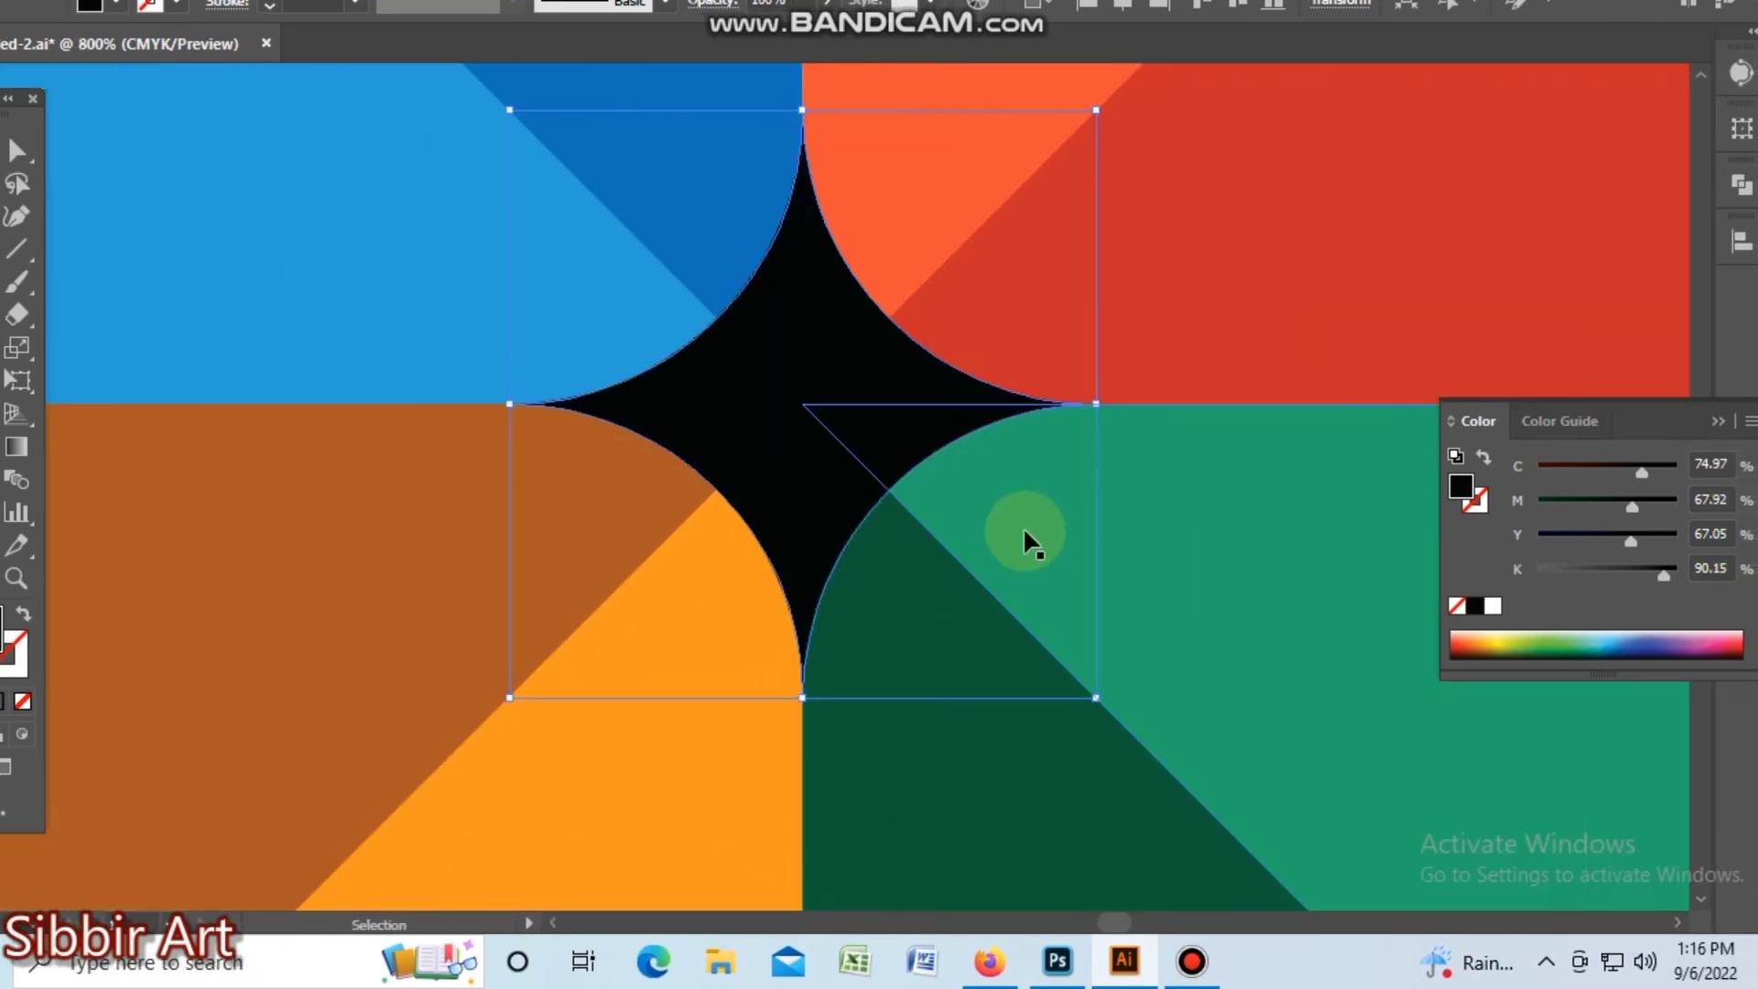
- Select the pinwheel with the star, cut the whole star area out of its centre with the Shape Builder, and clear the selection
{"action": "key", "text": "ctrl+0"}
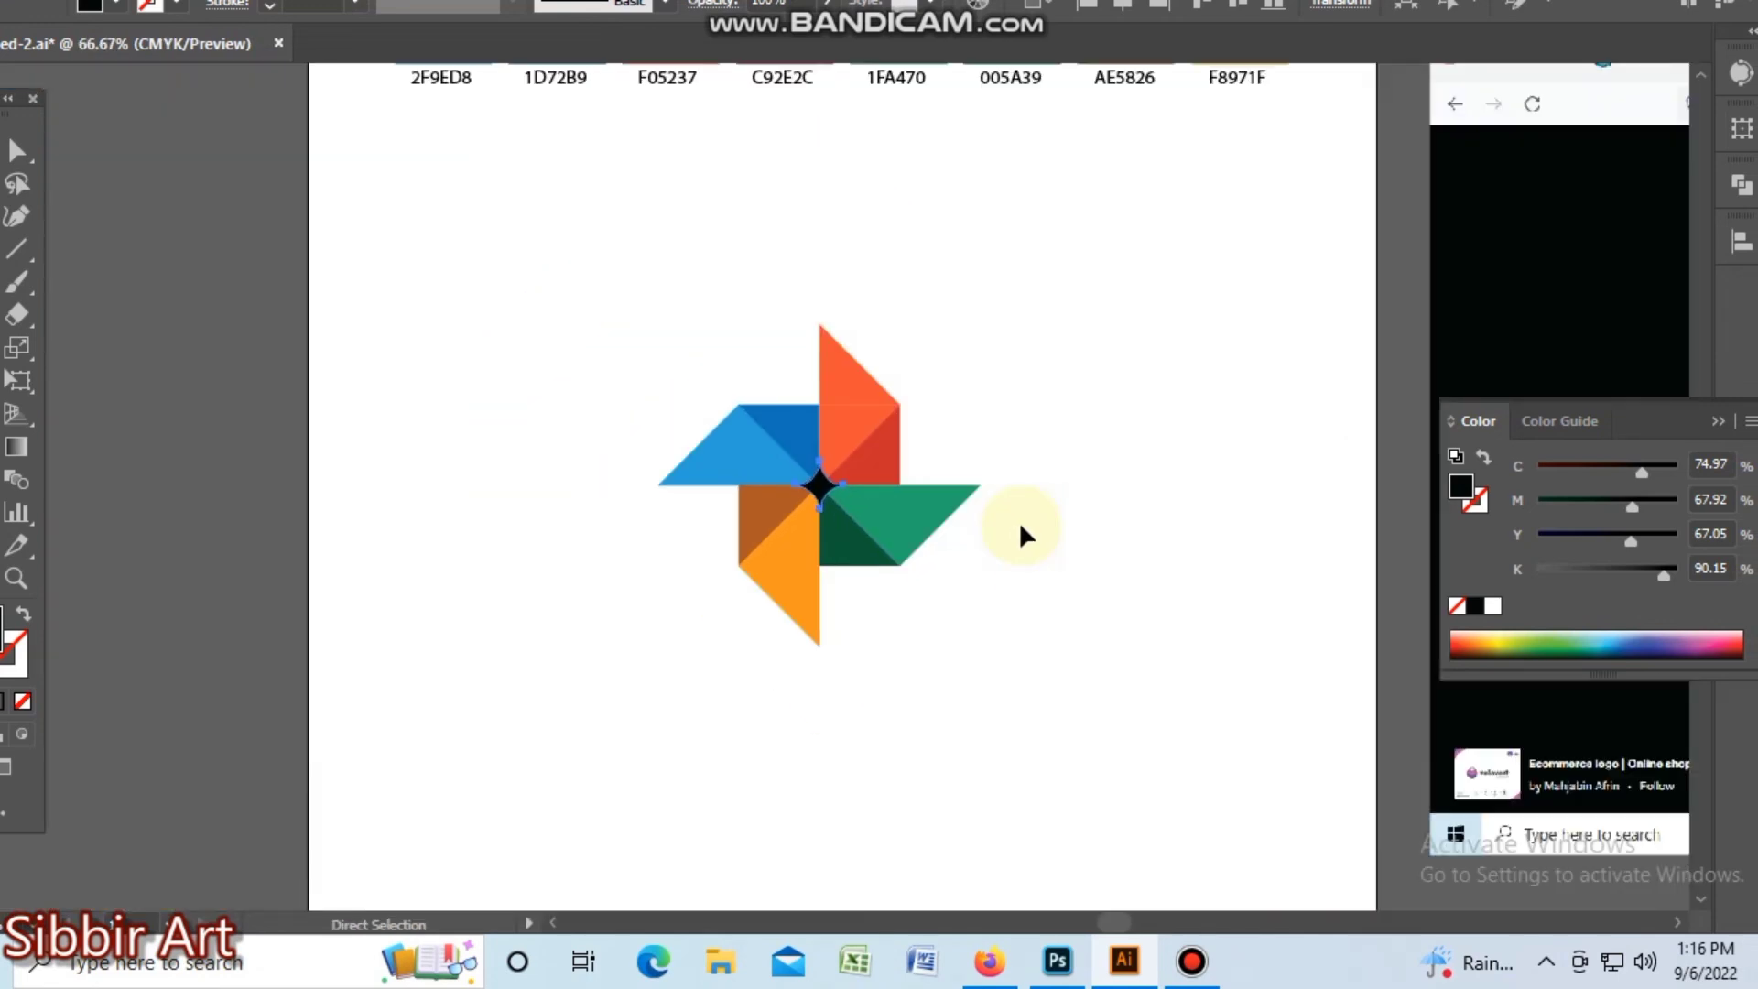
{"action": "left_click_drag", "start_coordinate": [1091, 651], "coordinate": [785, 510]}
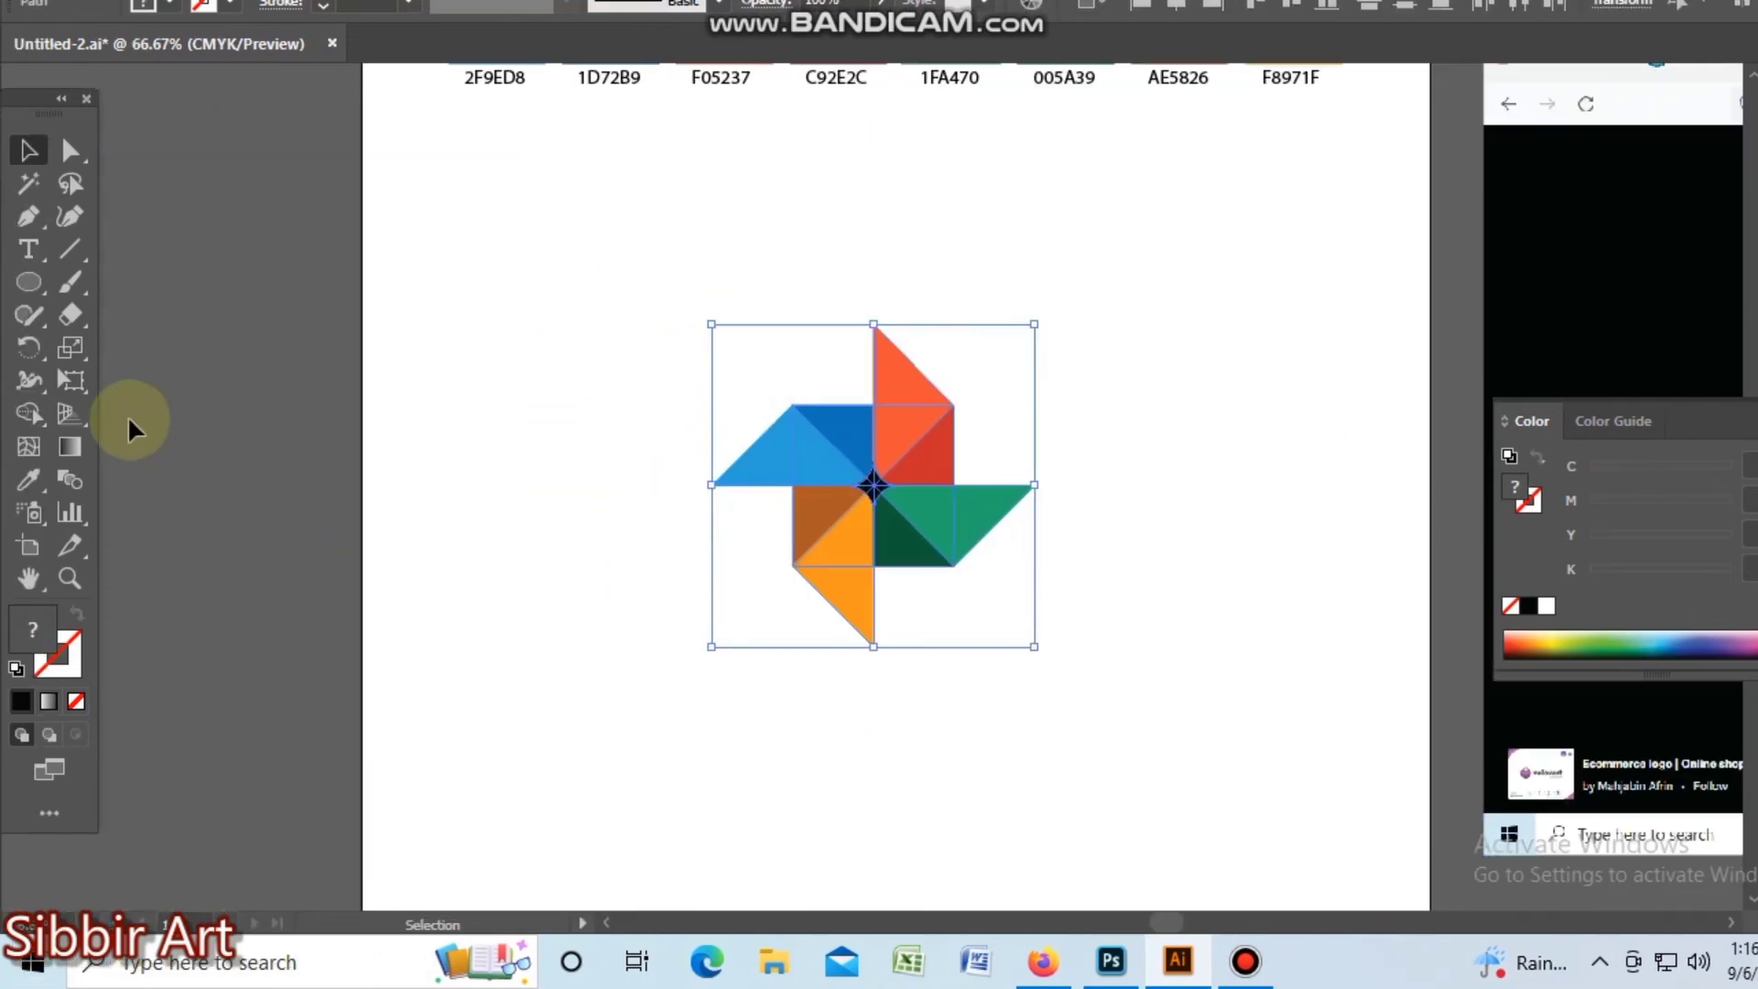
{"action": "left_click", "coordinate": [29, 414]}
{"action": "key", "text": "ctrl+plus"}
{"action": "key", "text": "ctrl+plus"}
{"action": "key", "text": "ctrl+plus"}
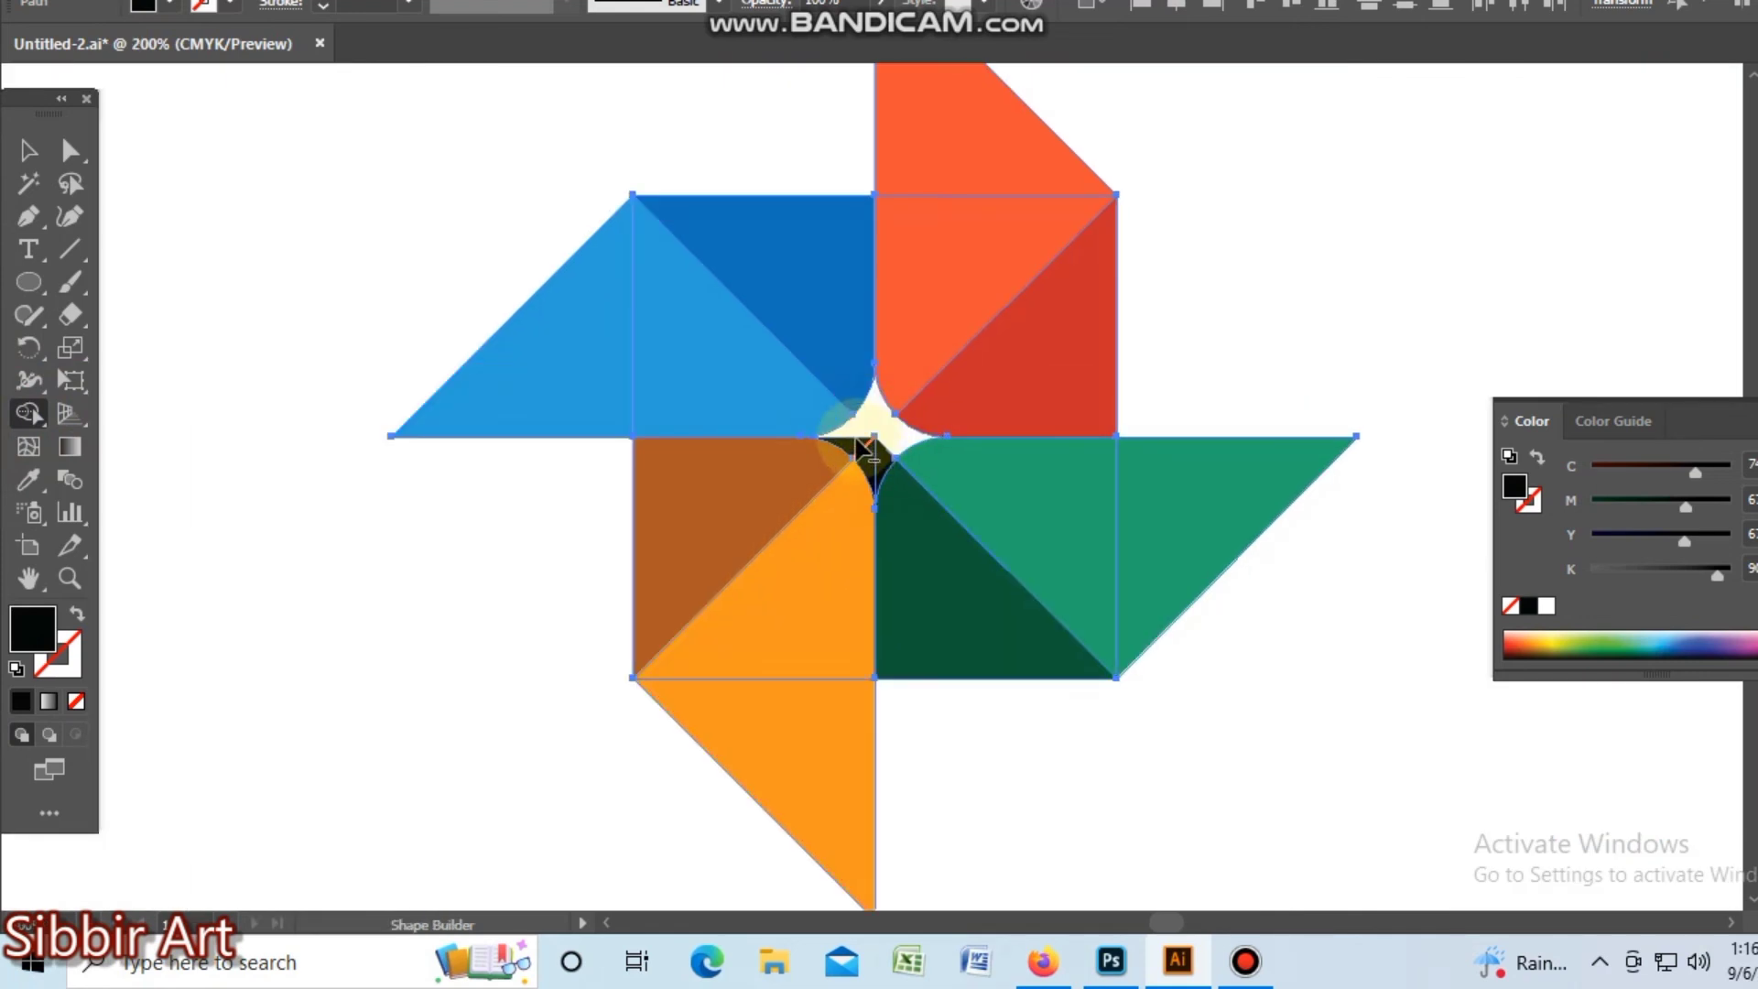
{"action": "left_click", "coordinate": [878, 452], "text": "alt"}
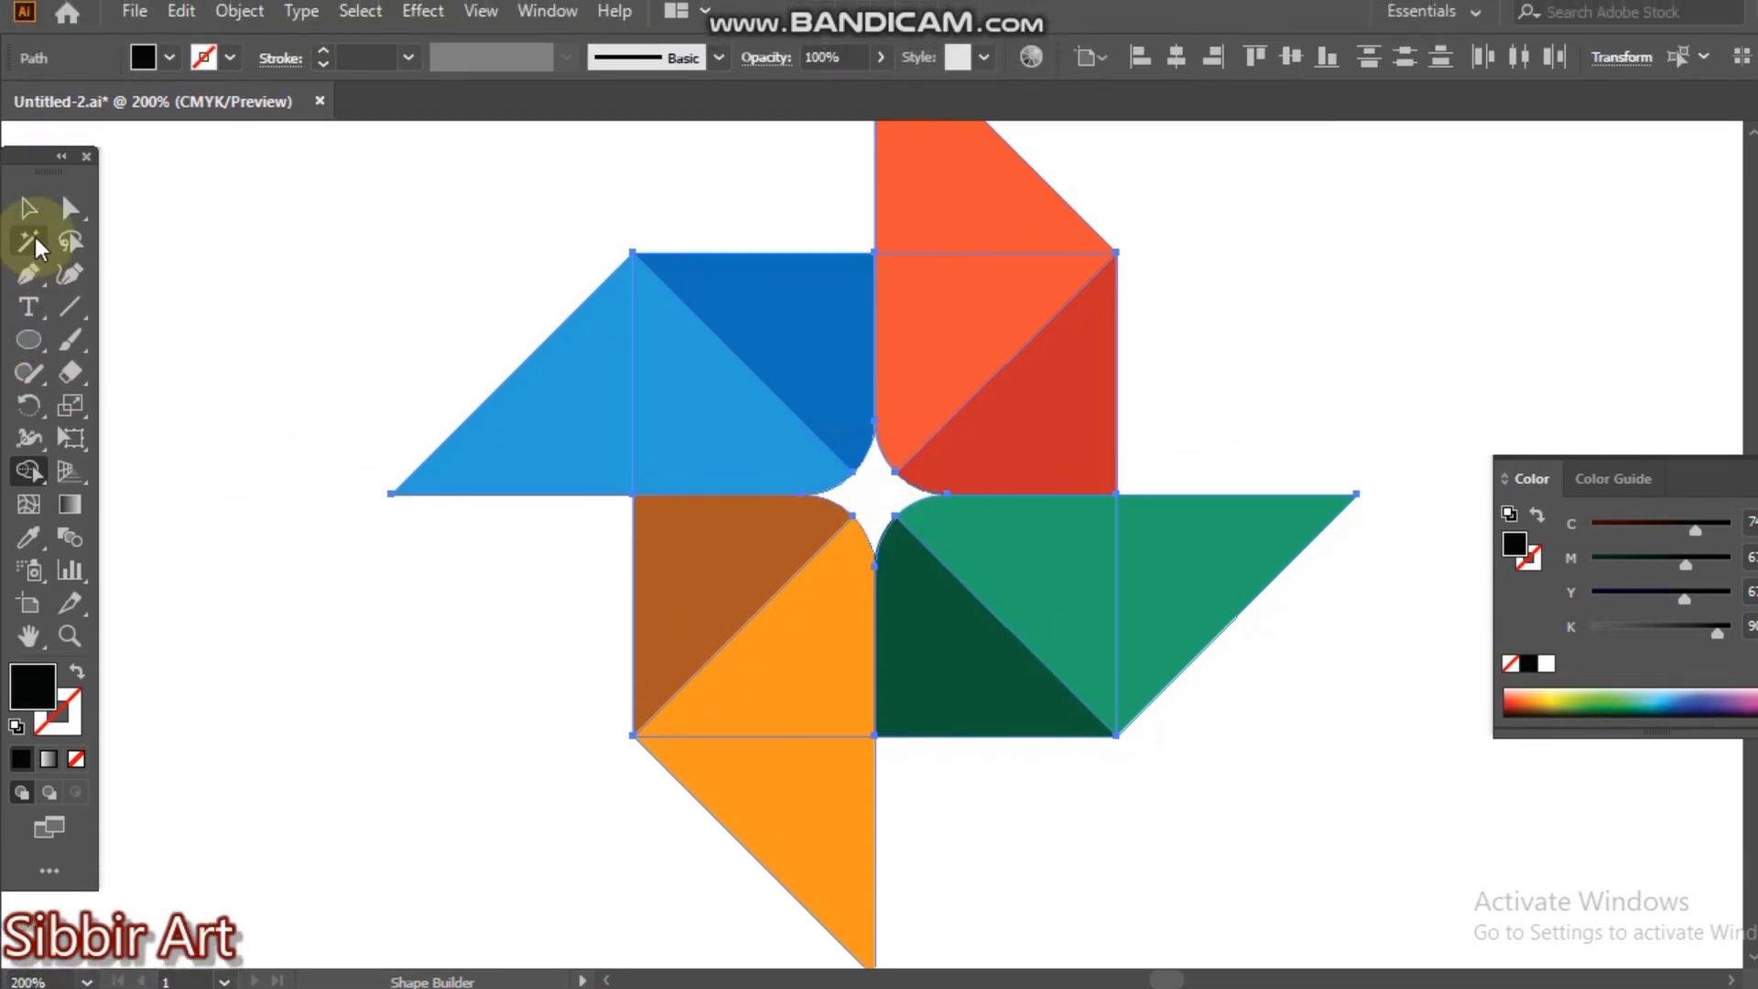
{"action": "left_click", "coordinate": [35, 150]}
{"action": "left_click", "coordinate": [1164, 436]}
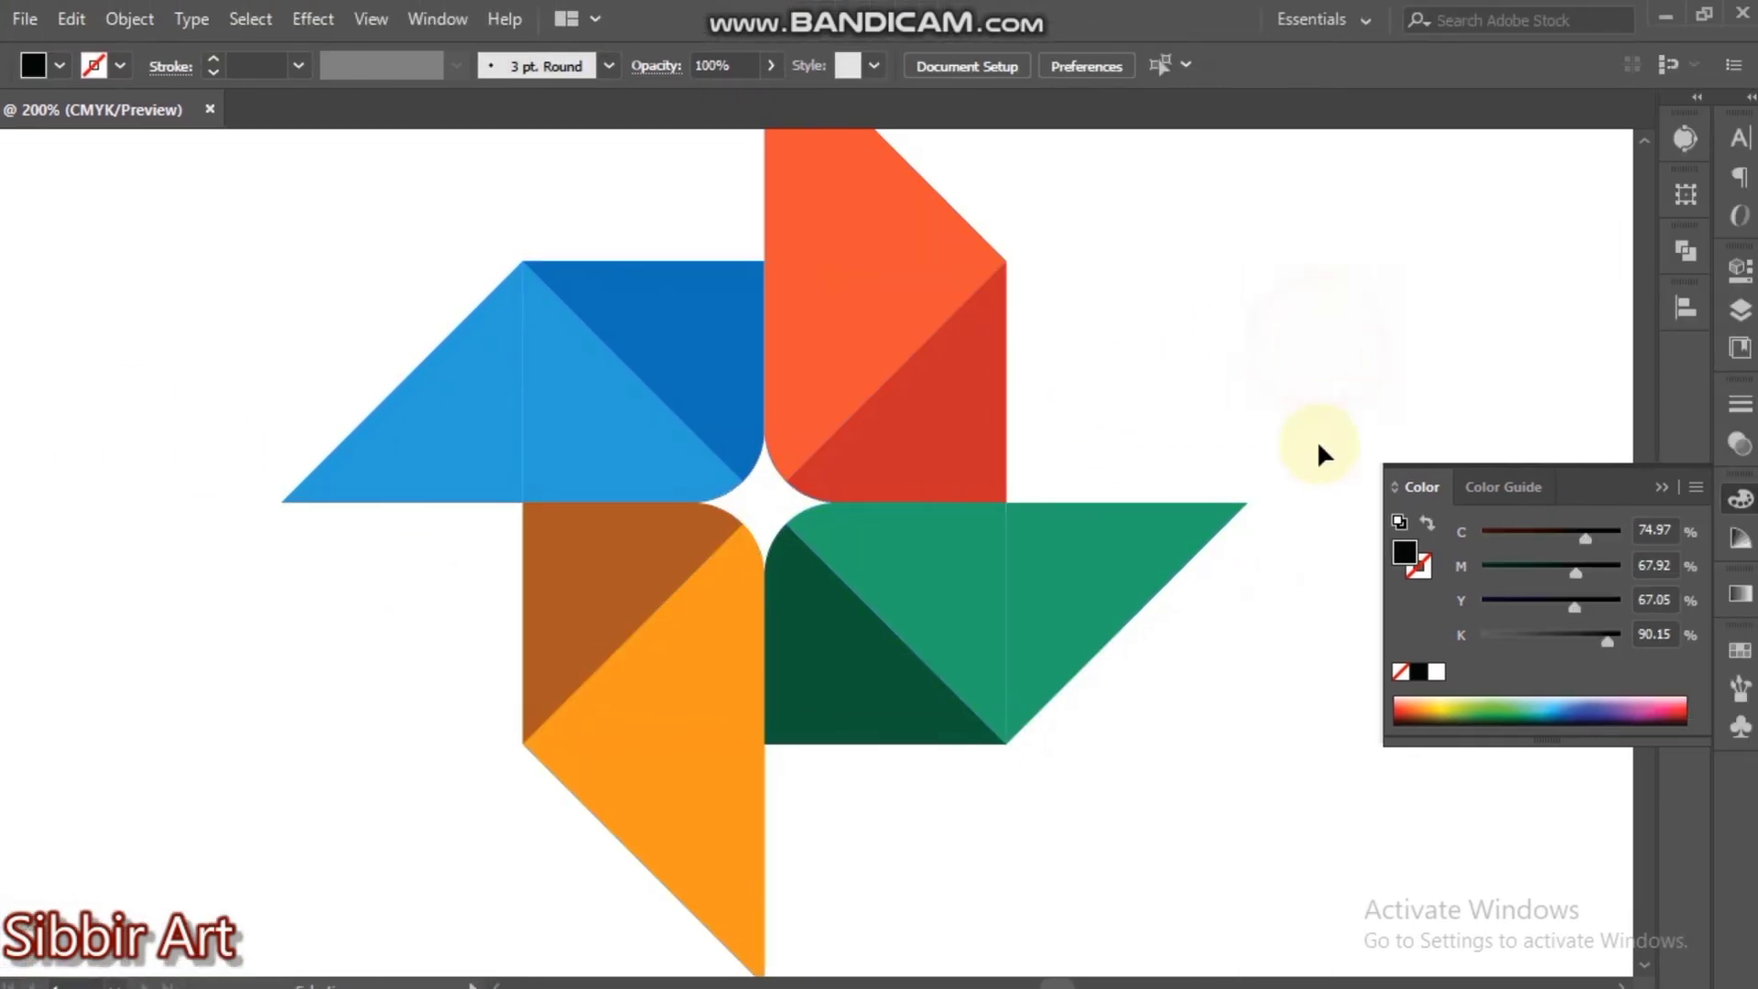